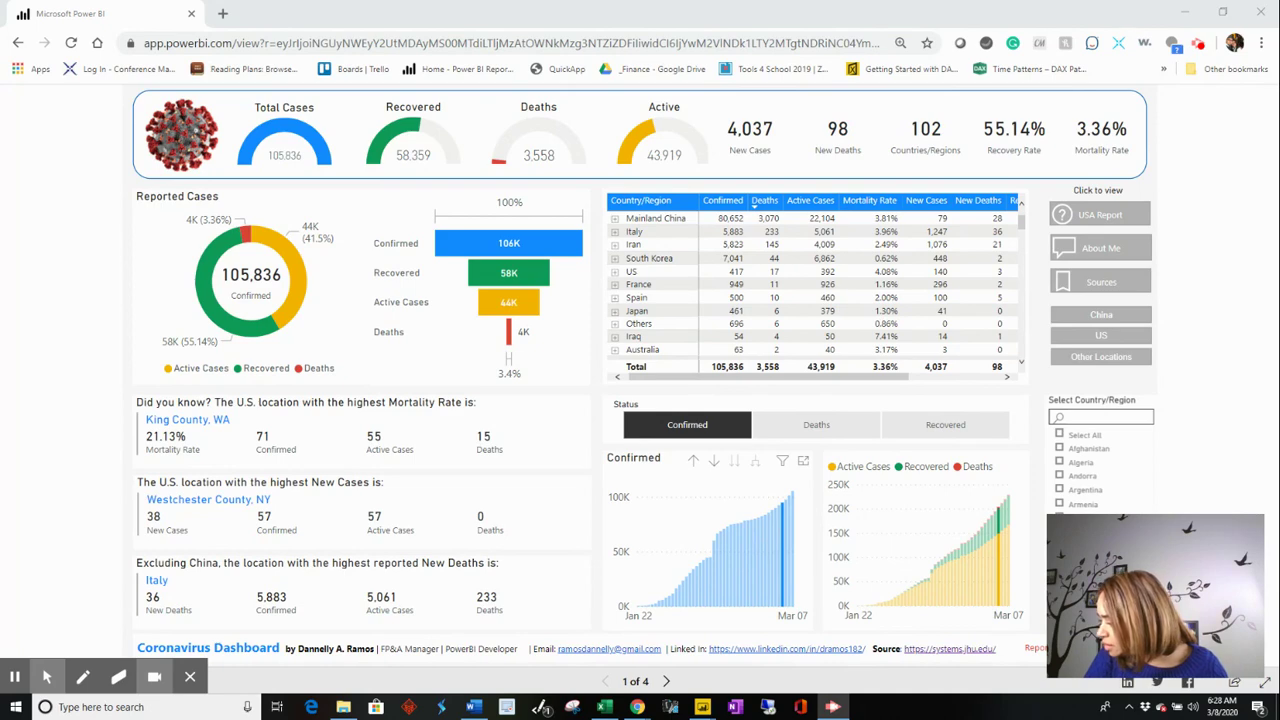
Switch to Power BI Desktop and, in the model diagram, arrange Status and Location above COVID-19_Latest, moving _Measures and CDC_CommonFlu to the far side
{"action": "key", "text": "alt+Tab"}
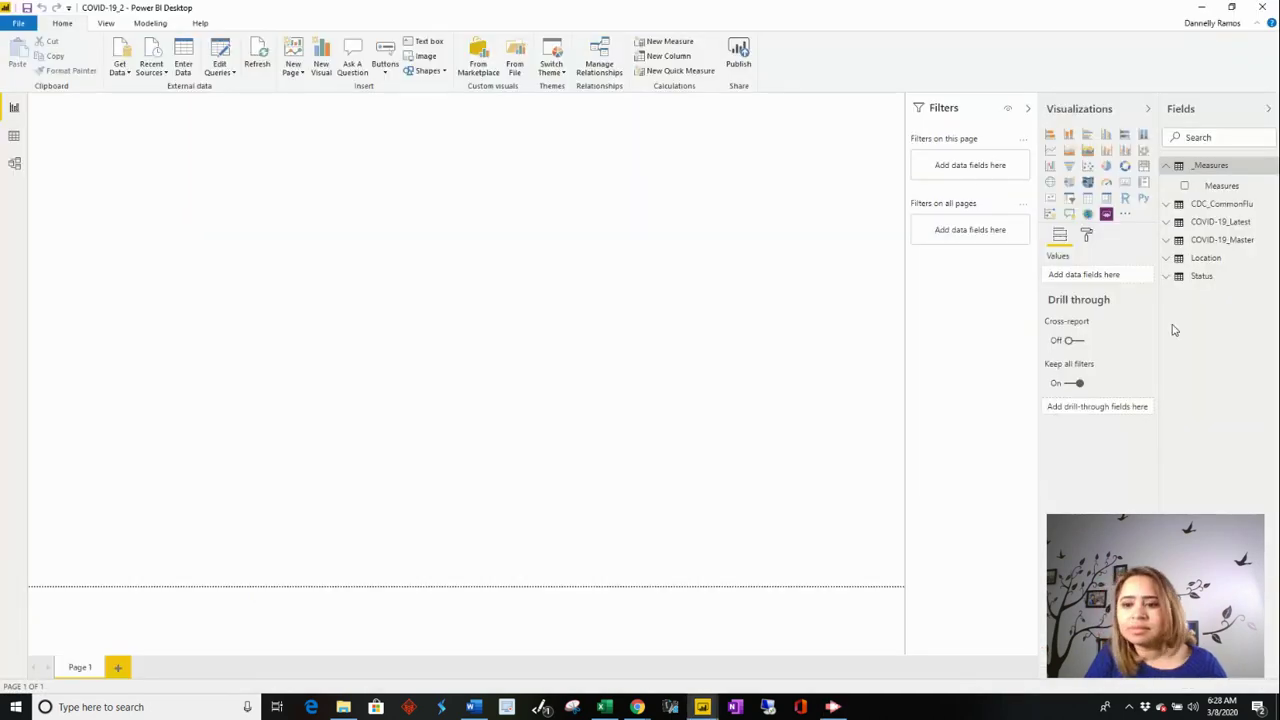
{"action": "left_click", "coordinate": [15, 163]}
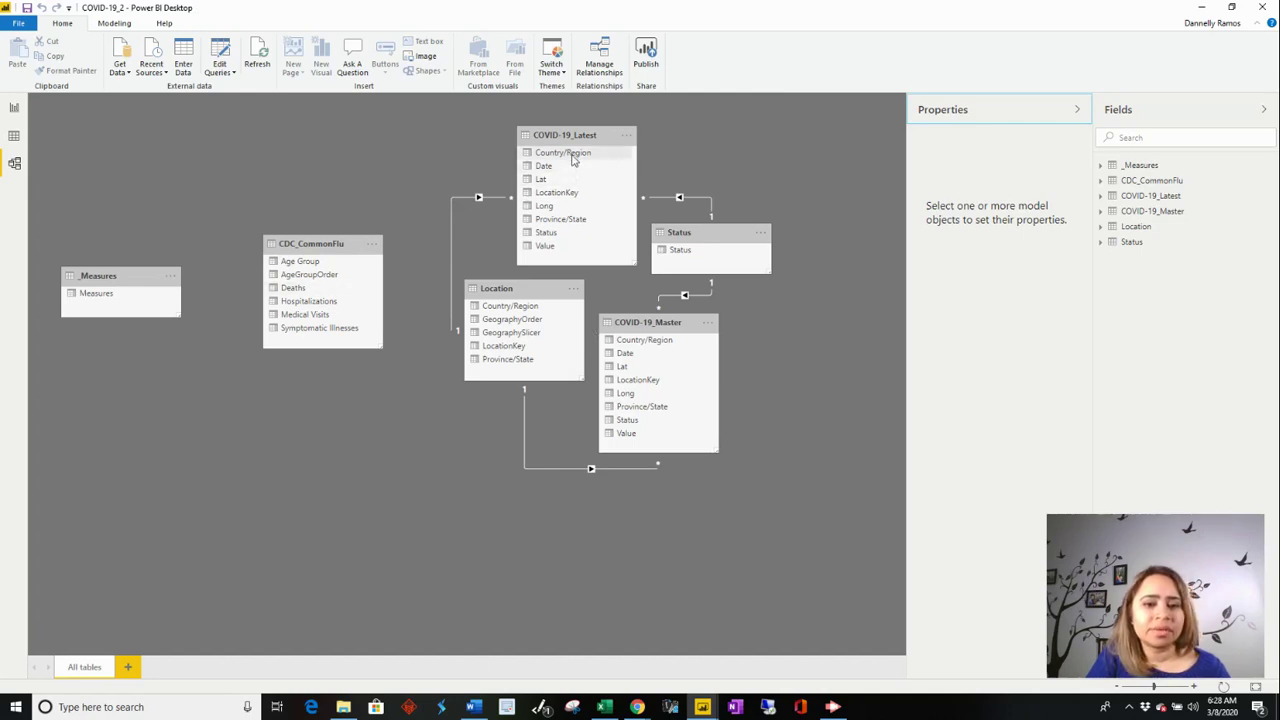
{"action": "left_click_drag", "start_coordinate": [574, 136], "coordinate": [199, 415]}
{"action": "left_click_drag", "start_coordinate": [352, 247], "coordinate": [821, 382]}
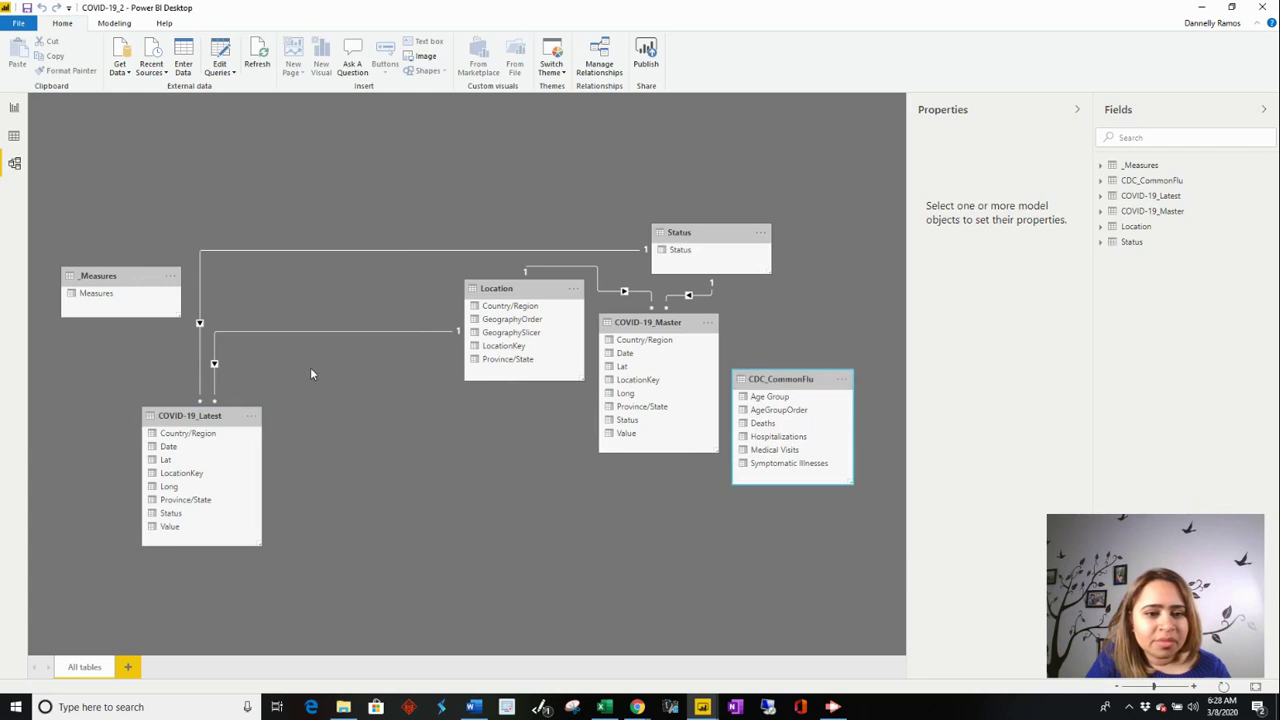
{"action": "left_click_drag", "start_coordinate": [141, 298], "coordinate": [812, 304]}
{"action": "left_click_drag", "start_coordinate": [719, 232], "coordinate": [213, 187]}
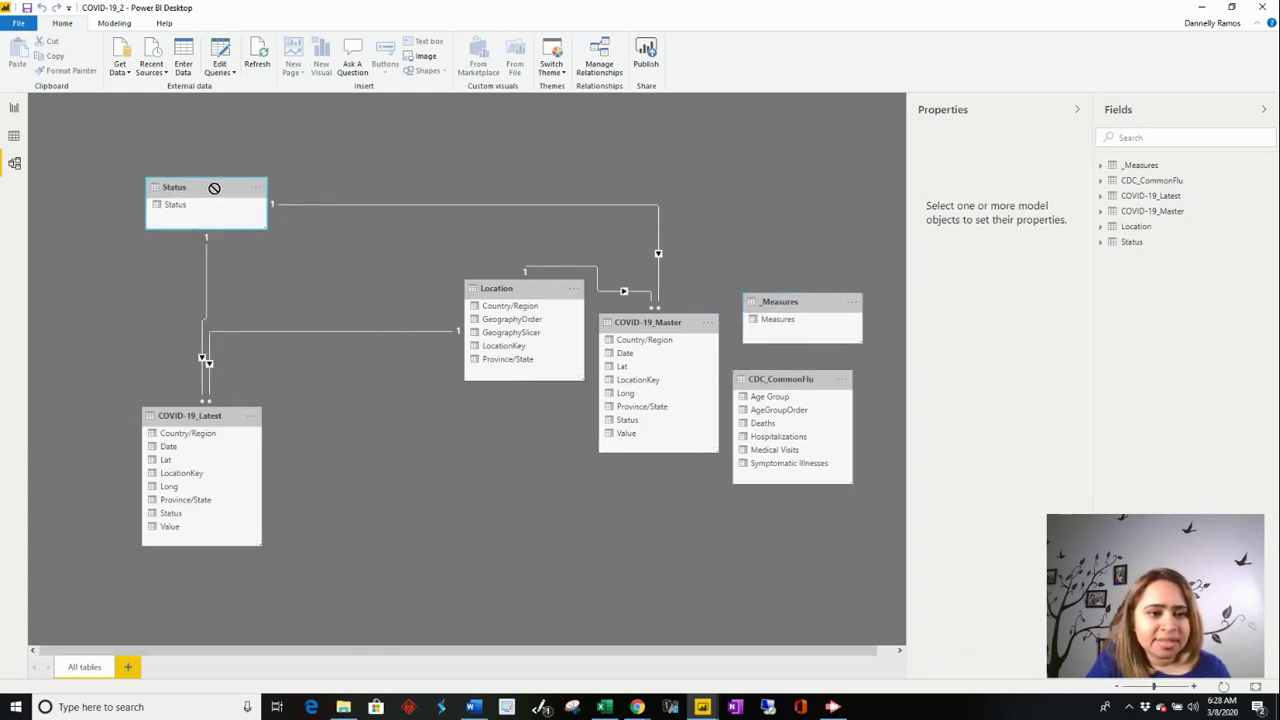
{"action": "left_click_drag", "start_coordinate": [490, 285], "coordinate": [301, 189]}
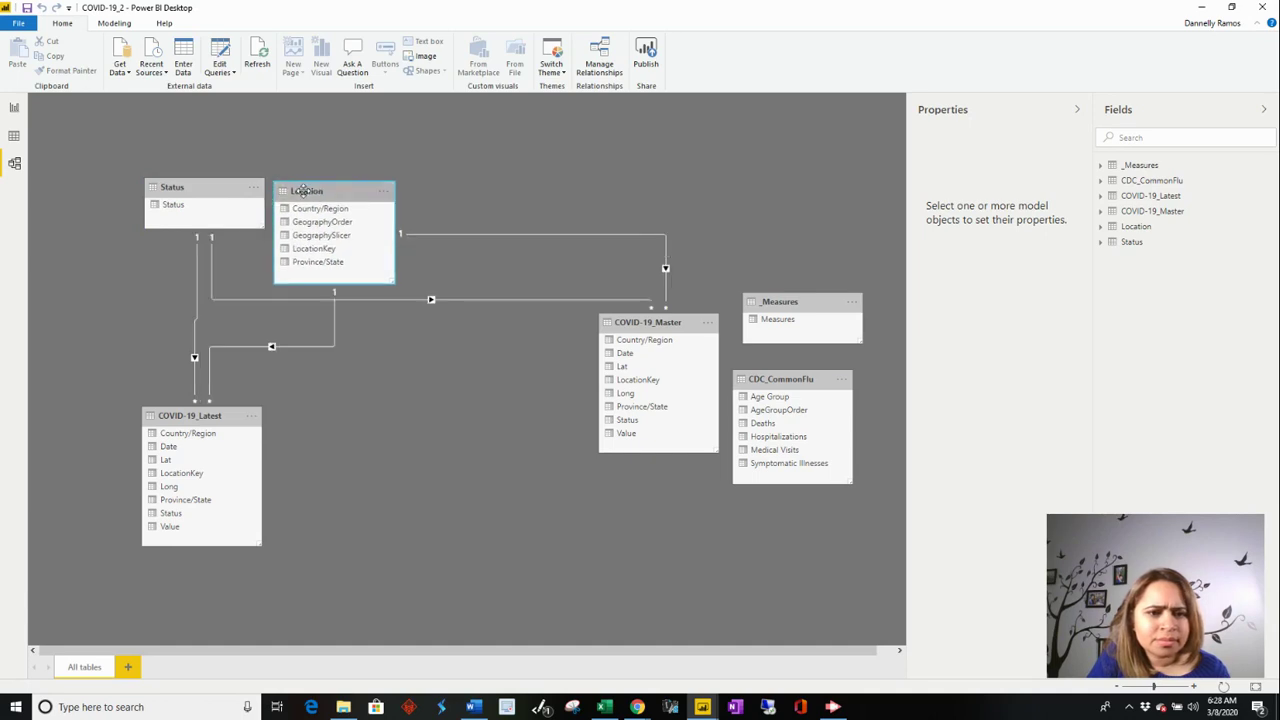
Place COVID-19_Master under Location beside COVID-19_Latest, and bring _Measures and CDC_CommonFlu, stacked, close to the related tables
{"action": "left_click_drag", "start_coordinate": [658, 321], "coordinate": [356, 347]}
{"action": "left_click_drag", "start_coordinate": [209, 405], "coordinate": [202, 334]}
{"action": "left_click_drag", "start_coordinate": [350, 348], "coordinate": [340, 350]}
{"action": "left_click_drag", "start_coordinate": [796, 302], "coordinate": [512, 201]}
{"action": "left_click_drag", "start_coordinate": [778, 377], "coordinate": [504, 290]}
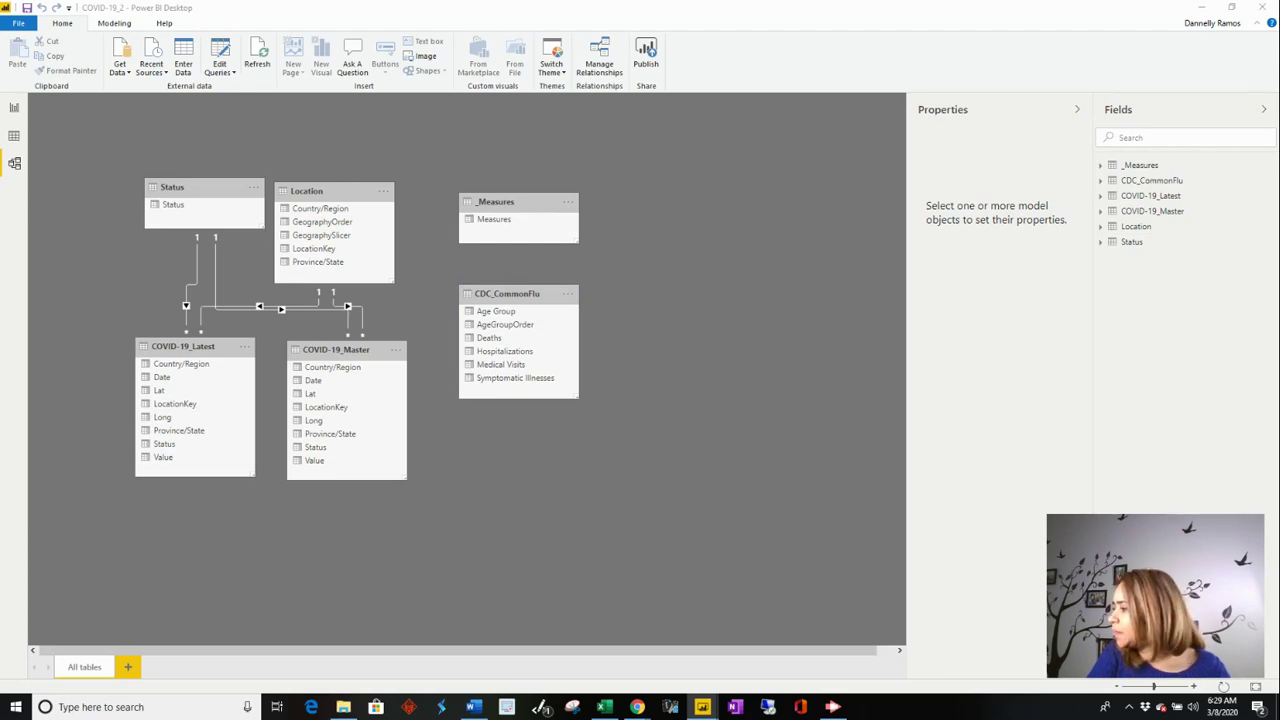
Bring in the Corona Virus_AwP file, look over its table model, and show its report full screen
{"action": "left_click_drag", "start_coordinate": [1279, 30], "coordinate": [800, 20]}
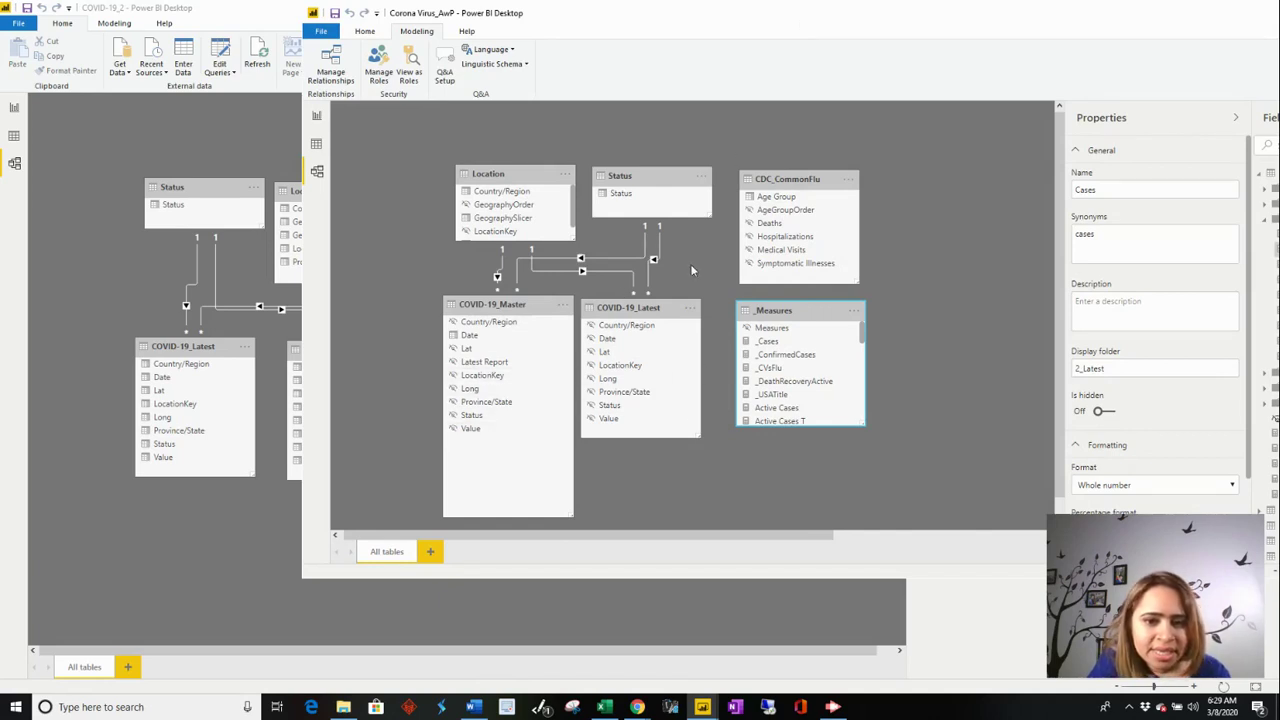
{"action": "scroll", "coordinate": [826, 370], "scroll_direction": "down", "scroll_amount": 3}
{"action": "scroll", "coordinate": [826, 370], "scroll_direction": "up", "scroll_amount": 3}
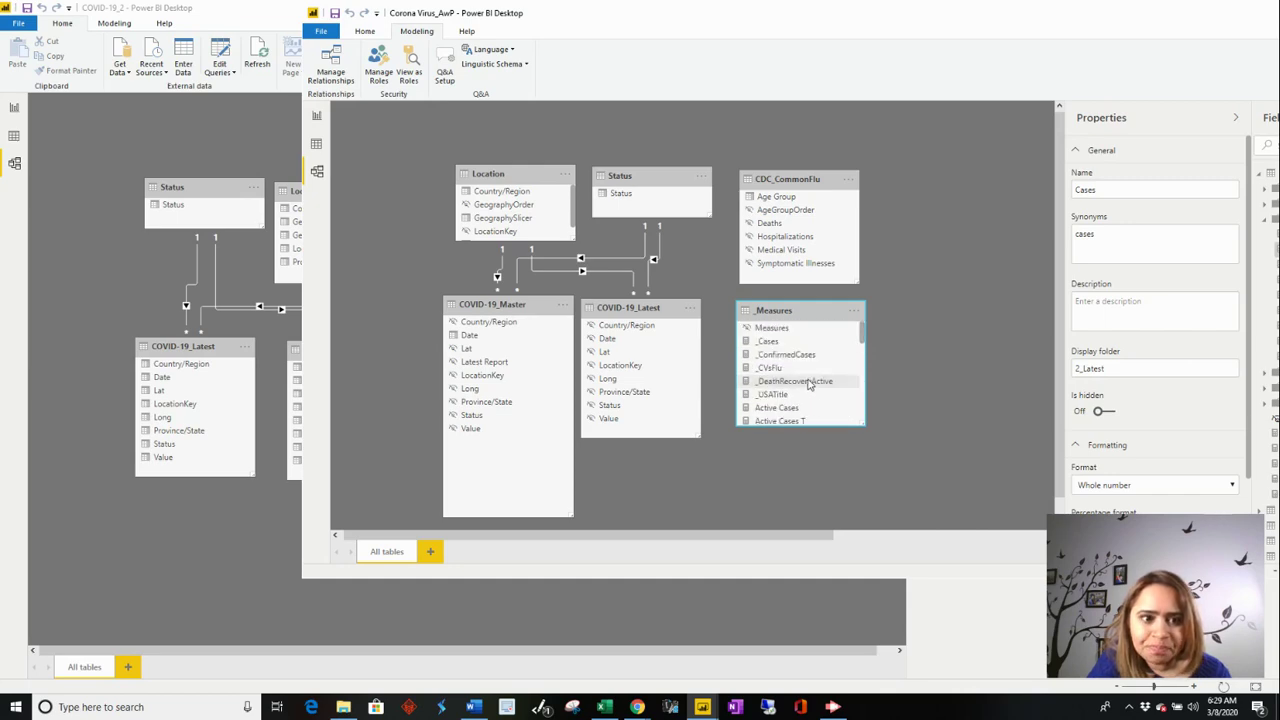
{"action": "left_click", "coordinate": [316, 115]}
{"action": "double_click", "coordinate": [1153, 8]}
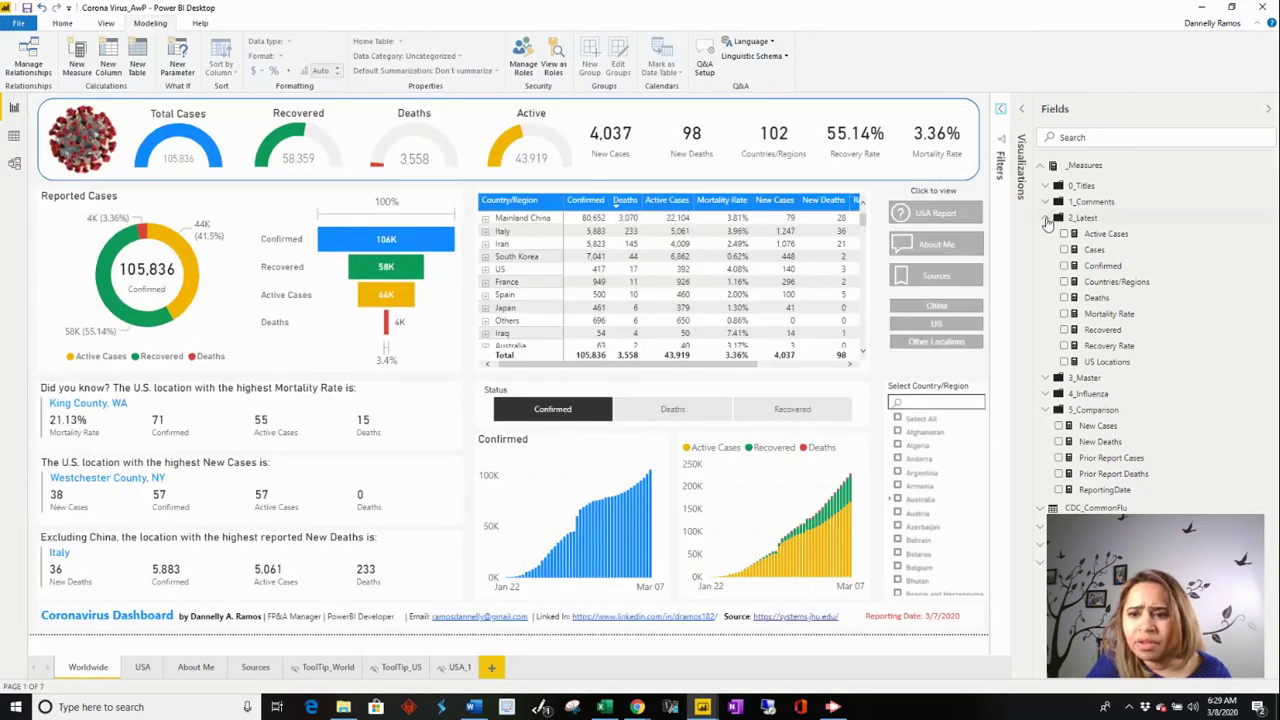
Examine the measures in the 0_Titles and 1_Comments folders, including the _ConfirmedCases formula
{"action": "left_click", "coordinate": [1046, 218]}
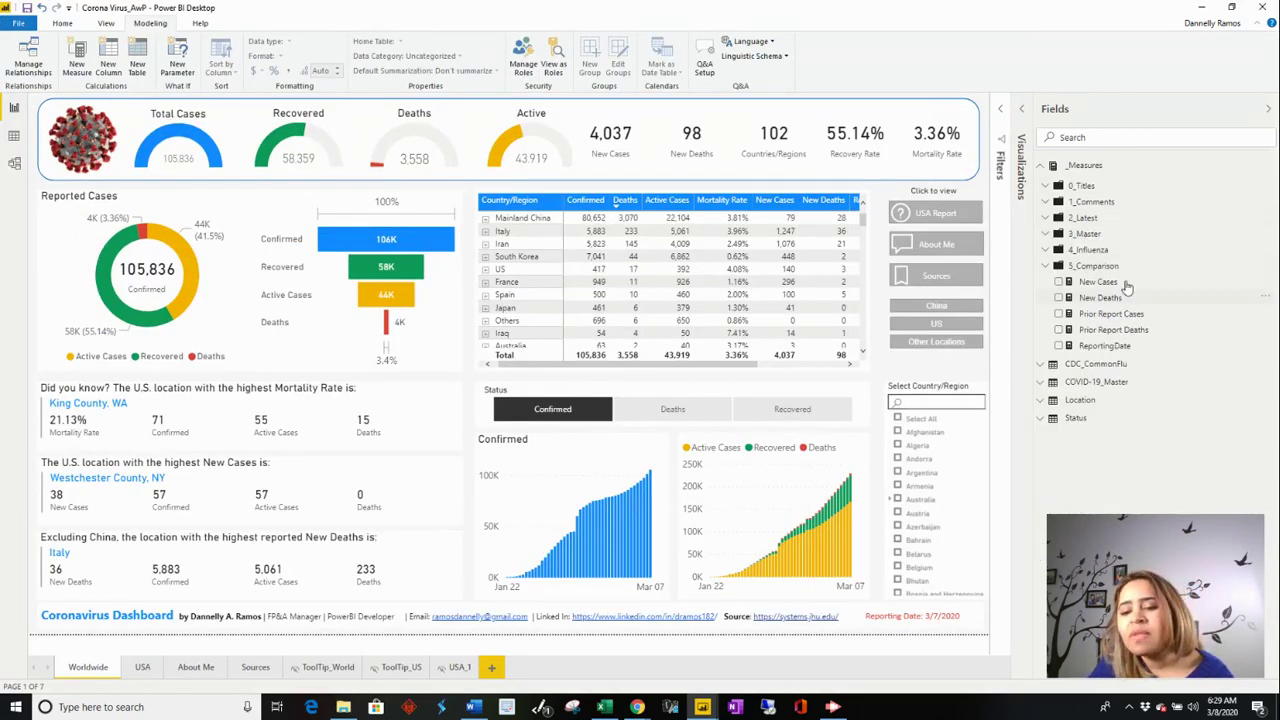
{"action": "left_click", "coordinate": [1046, 188]}
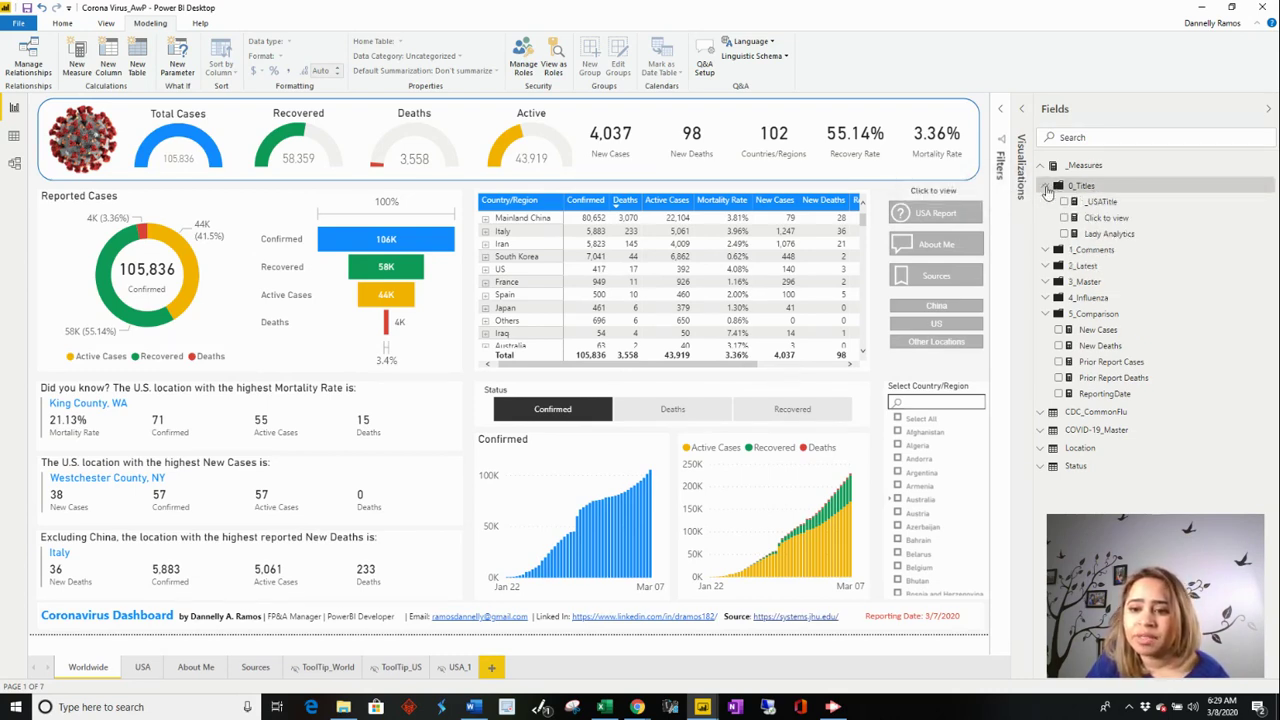
{"action": "left_click", "coordinate": [1046, 188]}
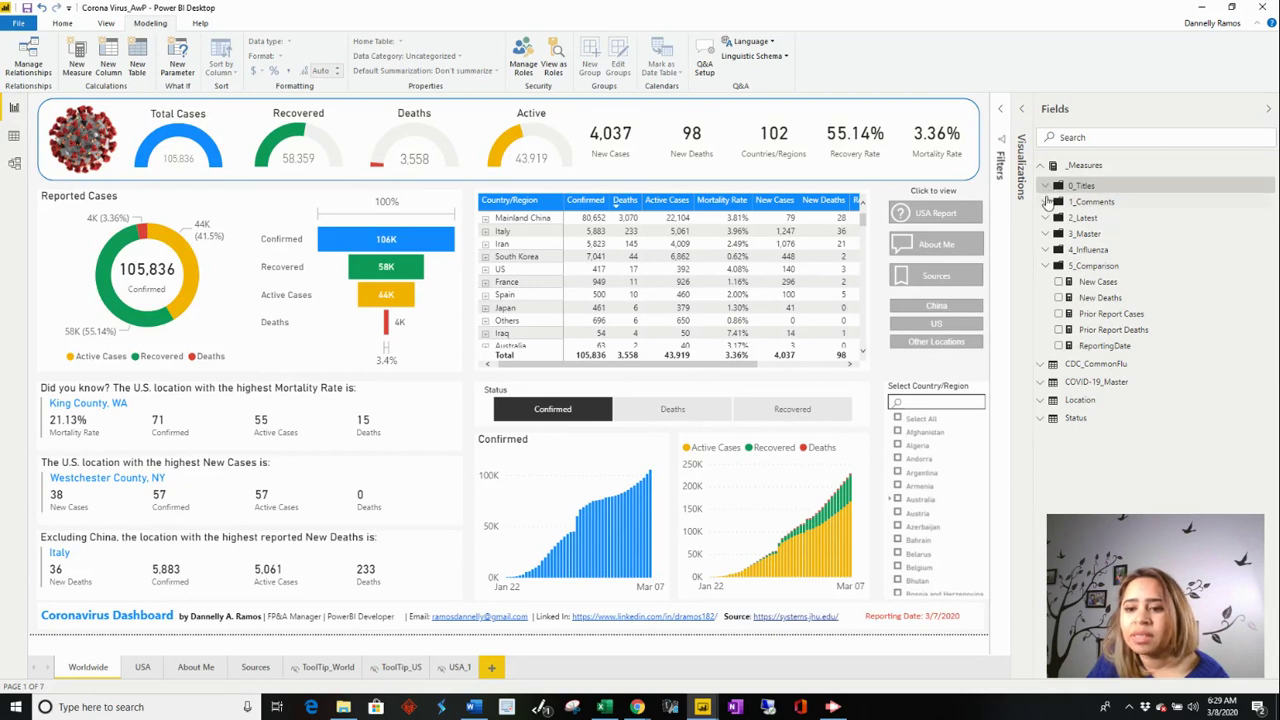
{"action": "left_click", "coordinate": [1046, 202]}
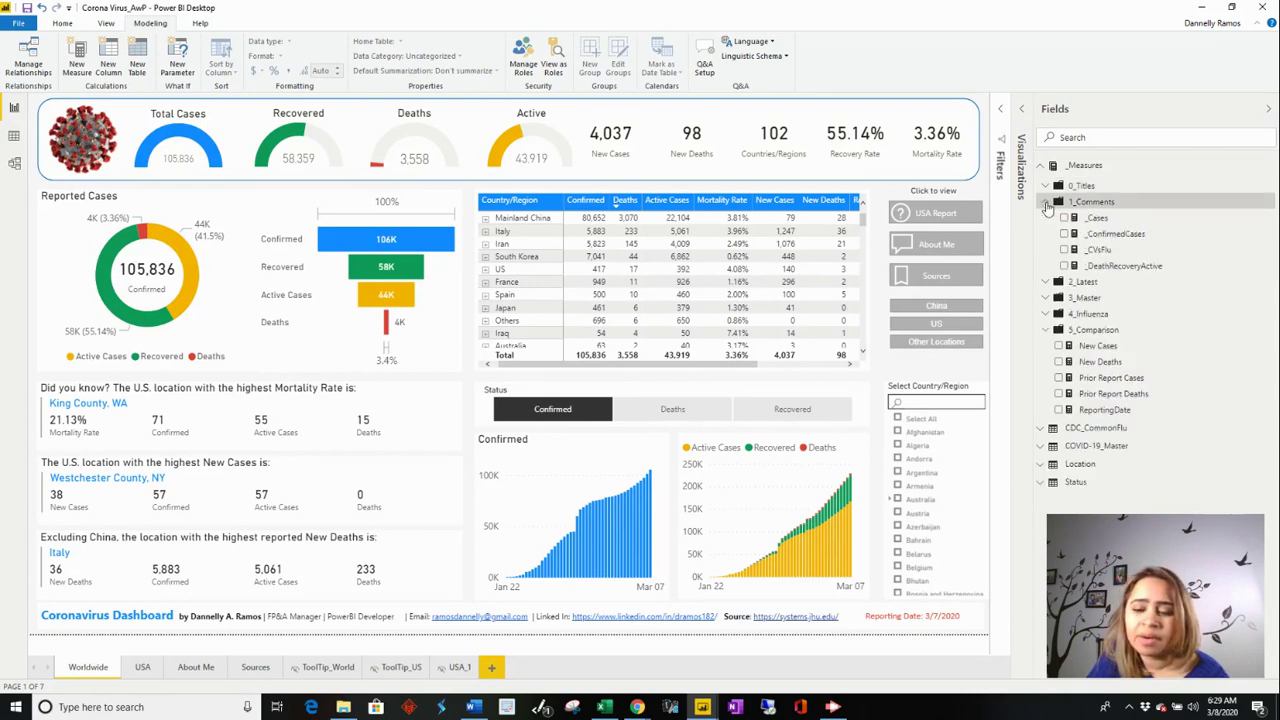
{"action": "left_click", "coordinate": [1122, 233]}
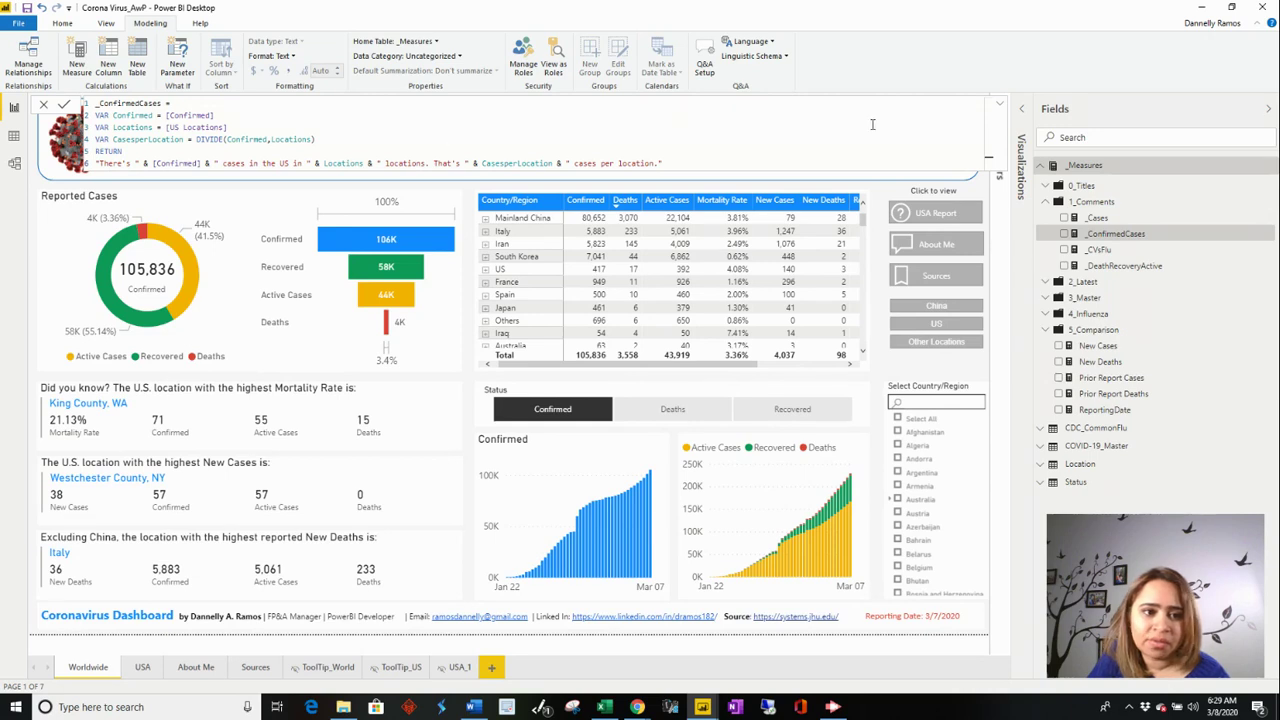
{"action": "left_click", "coordinate": [1046, 202]}
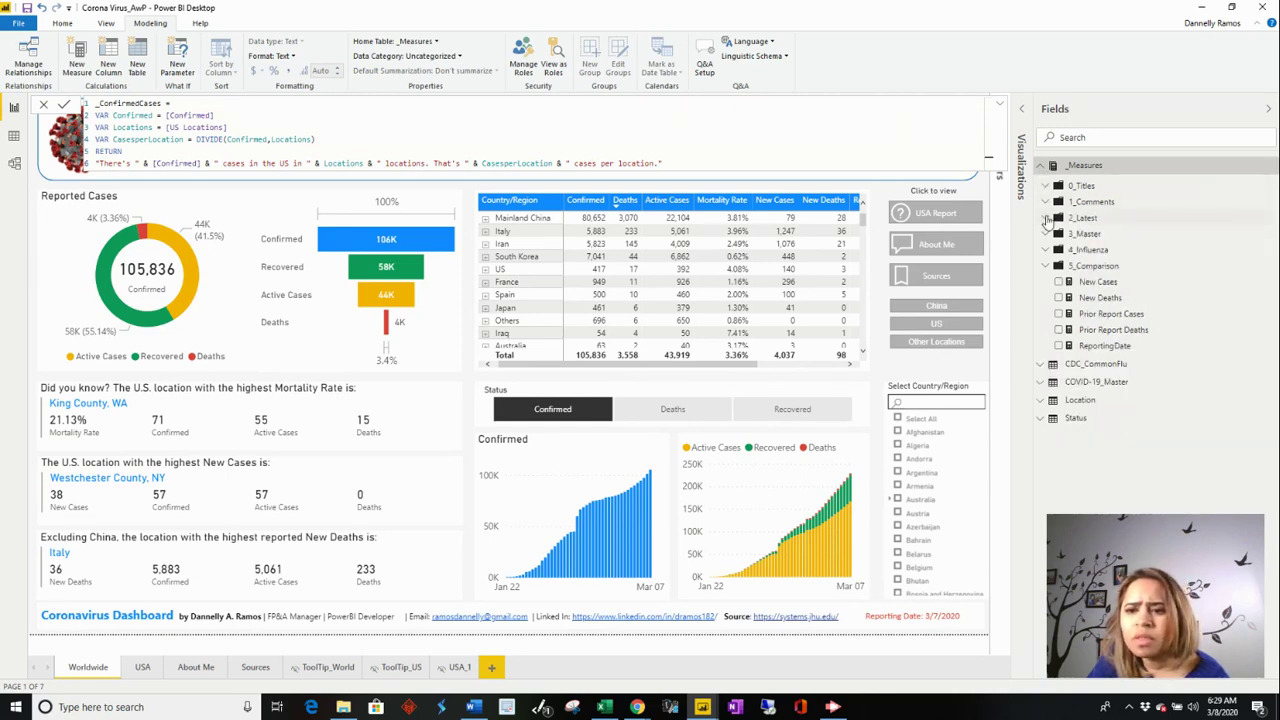
Review the measures in the 2_Latest, 3_Master and 4_Influenza folders, and return to the COVID-19_2 file
{"action": "left_click", "coordinate": [1046, 217]}
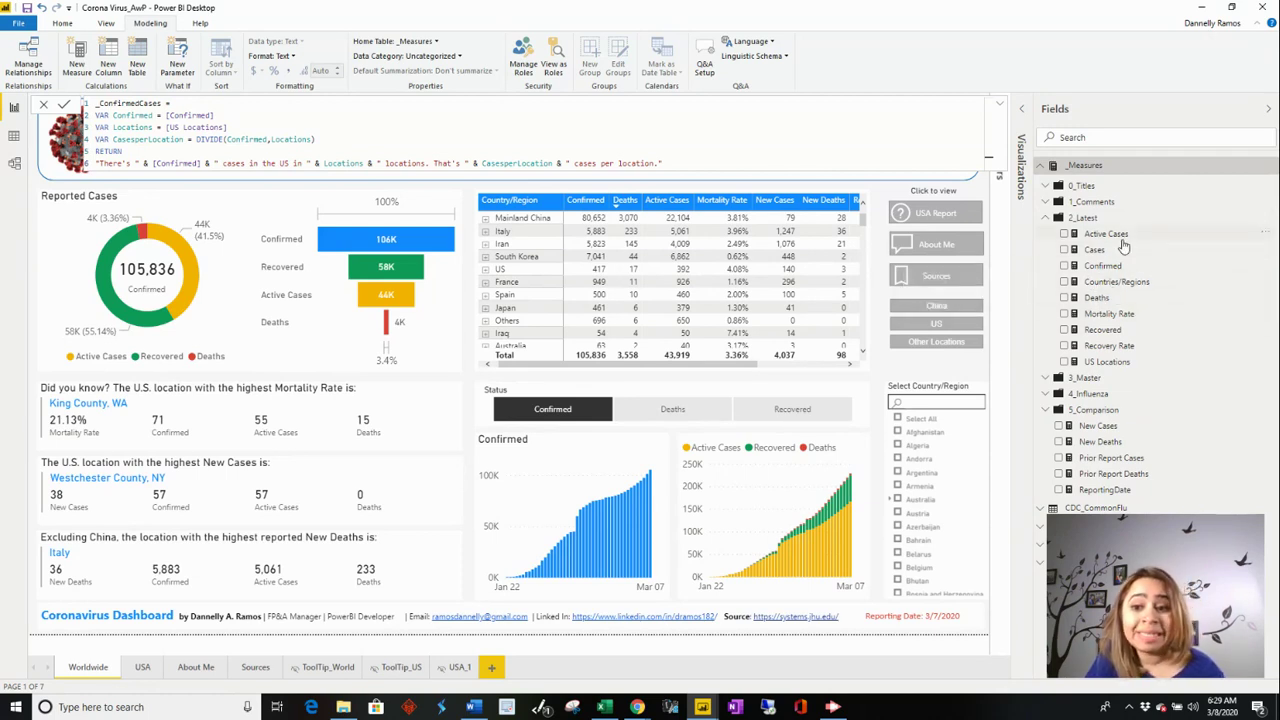
{"action": "left_click", "coordinate": [1046, 218]}
{"action": "left_click", "coordinate": [1050, 236]}
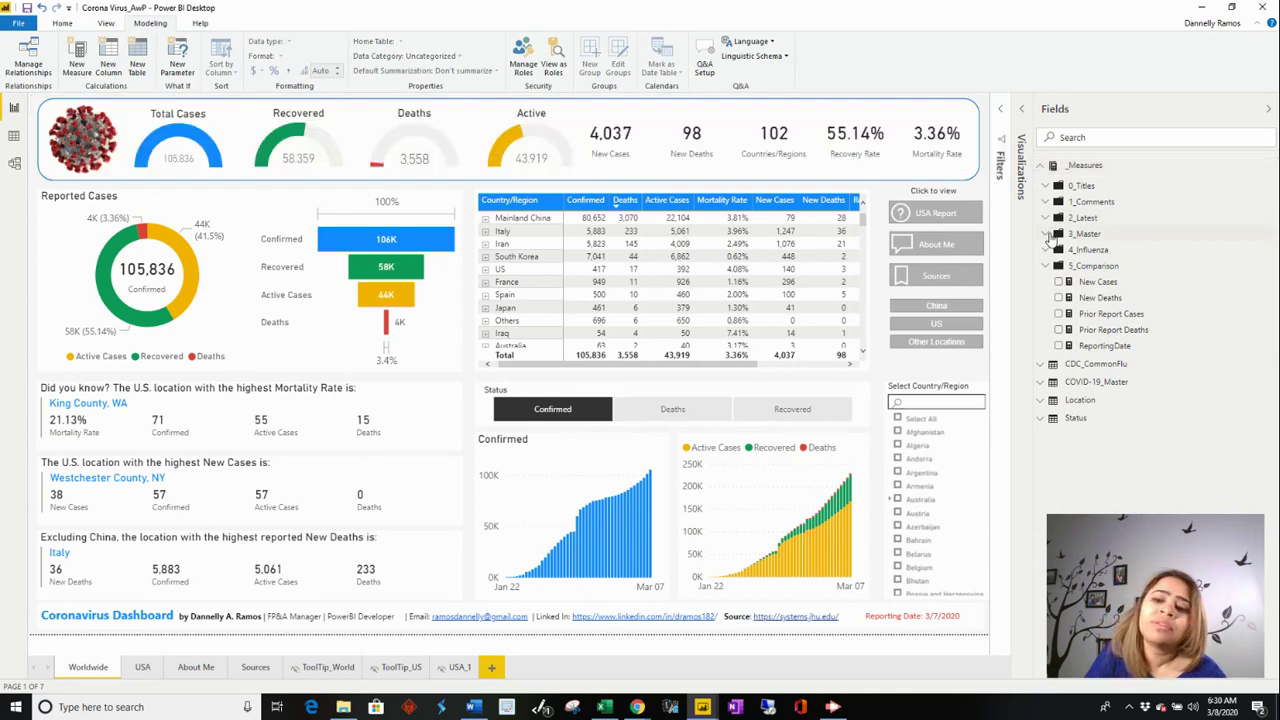
{"action": "left_click", "coordinate": [1046, 234]}
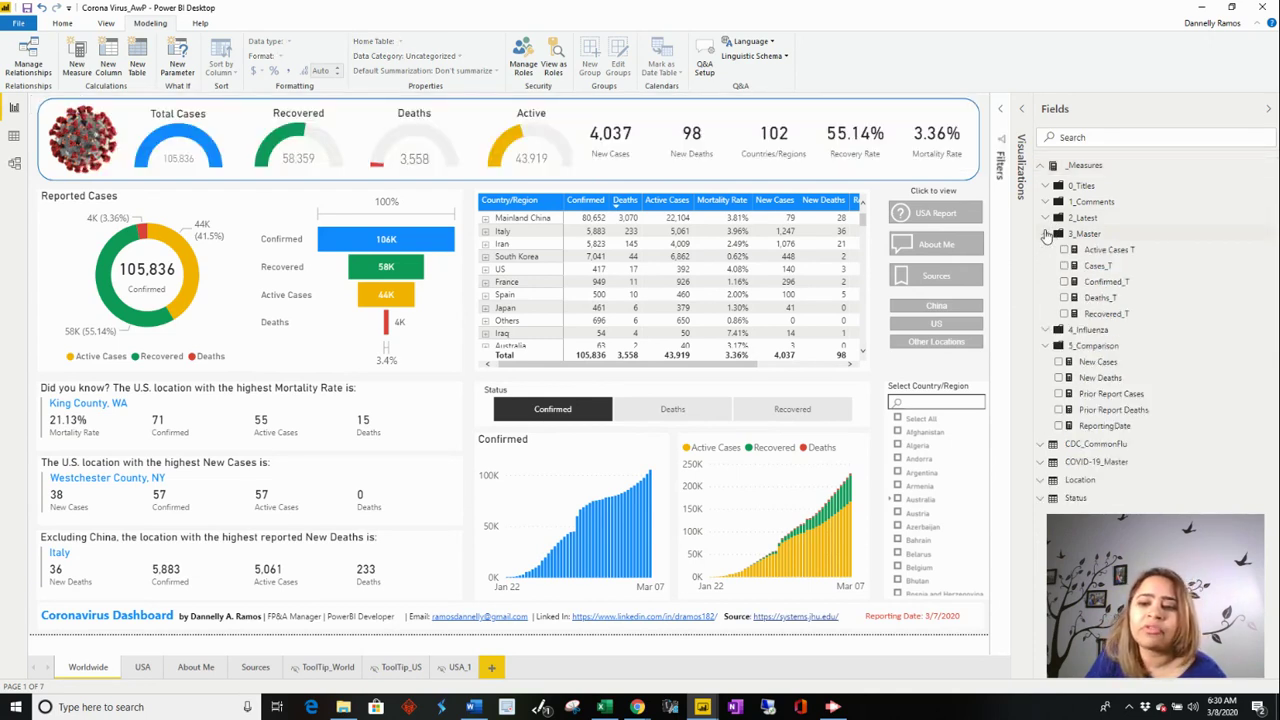
{"action": "left_click", "coordinate": [1046, 234]}
{"action": "left_click", "coordinate": [1046, 250]}
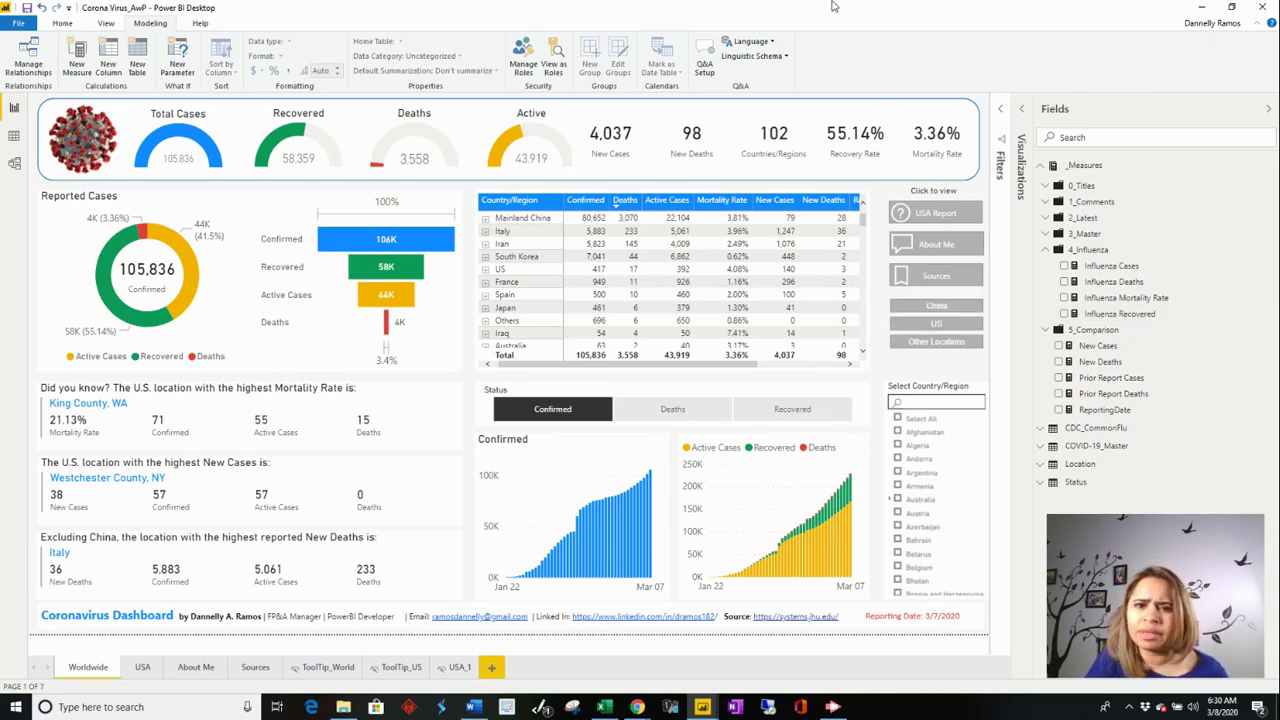
{"action": "left_click", "coordinate": [1201, 7]}
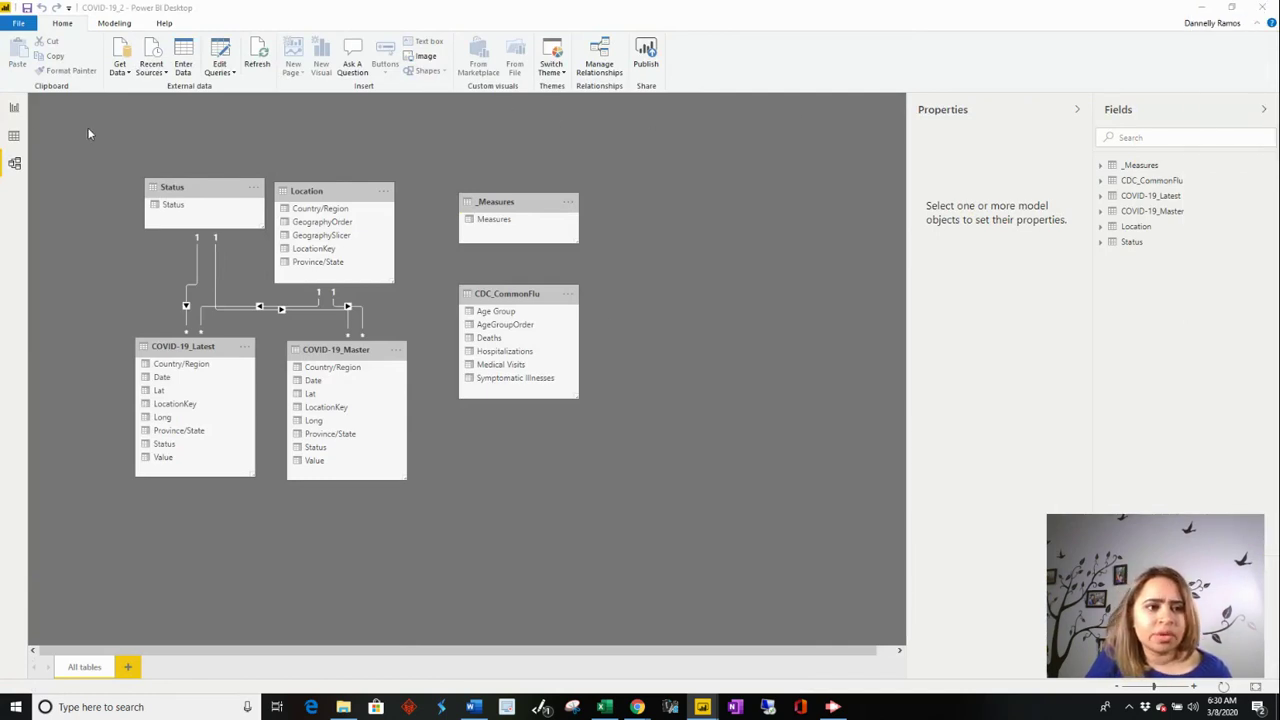
Check the contents of the _Measures table and inspect the Value column in the COVID-19_Latest table's data
{"action": "left_click", "coordinate": [1101, 166]}
{"action": "left_click", "coordinate": [1141, 166]}
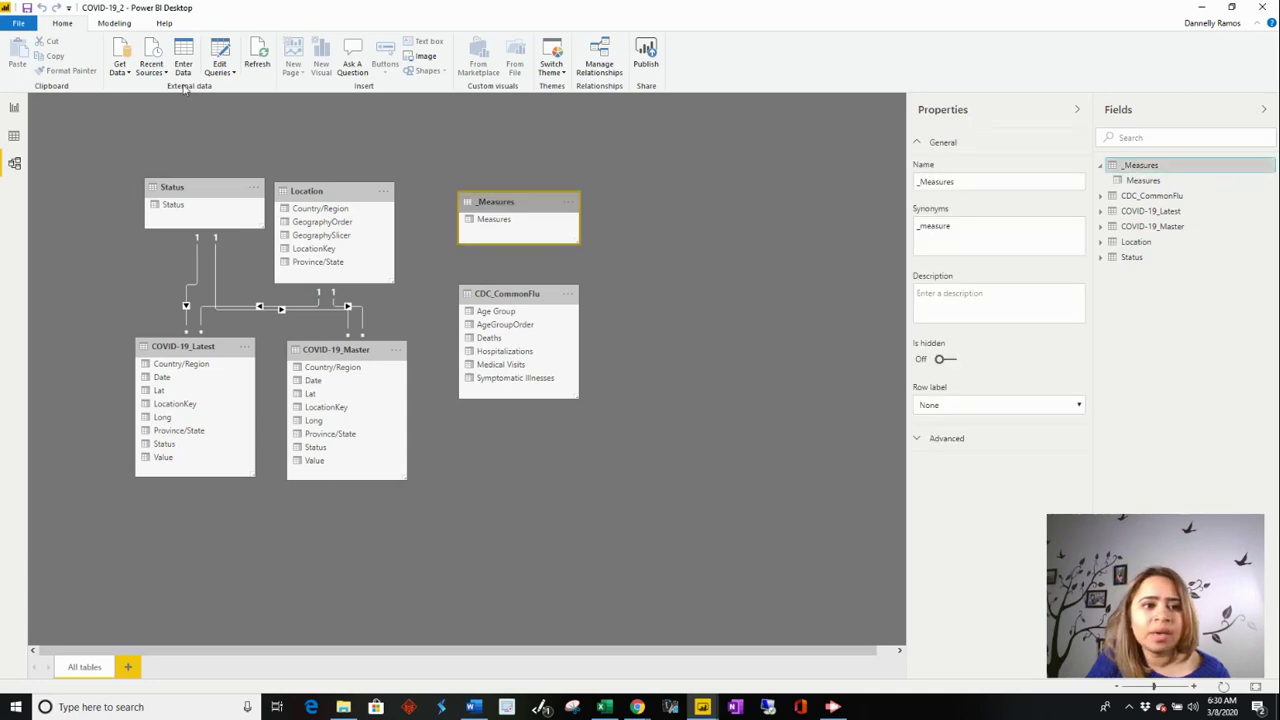
{"action": "left_click", "coordinate": [114, 23]}
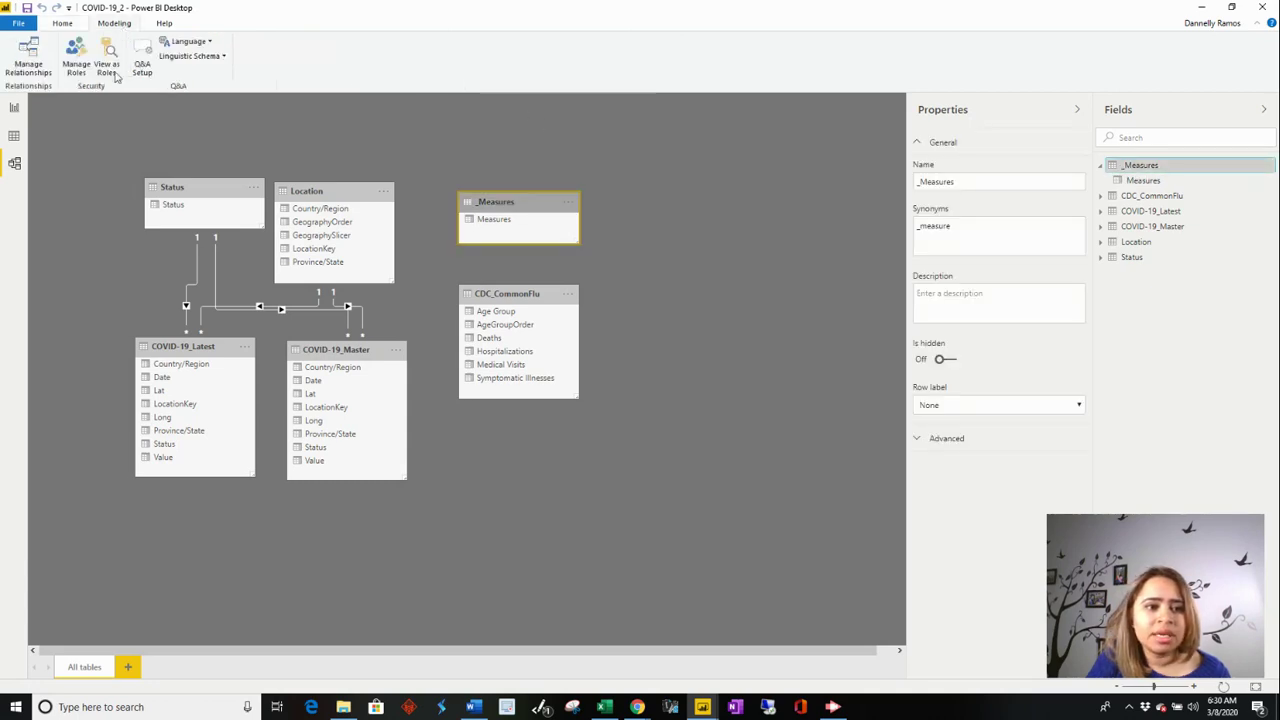
{"action": "left_click", "coordinate": [14, 135]}
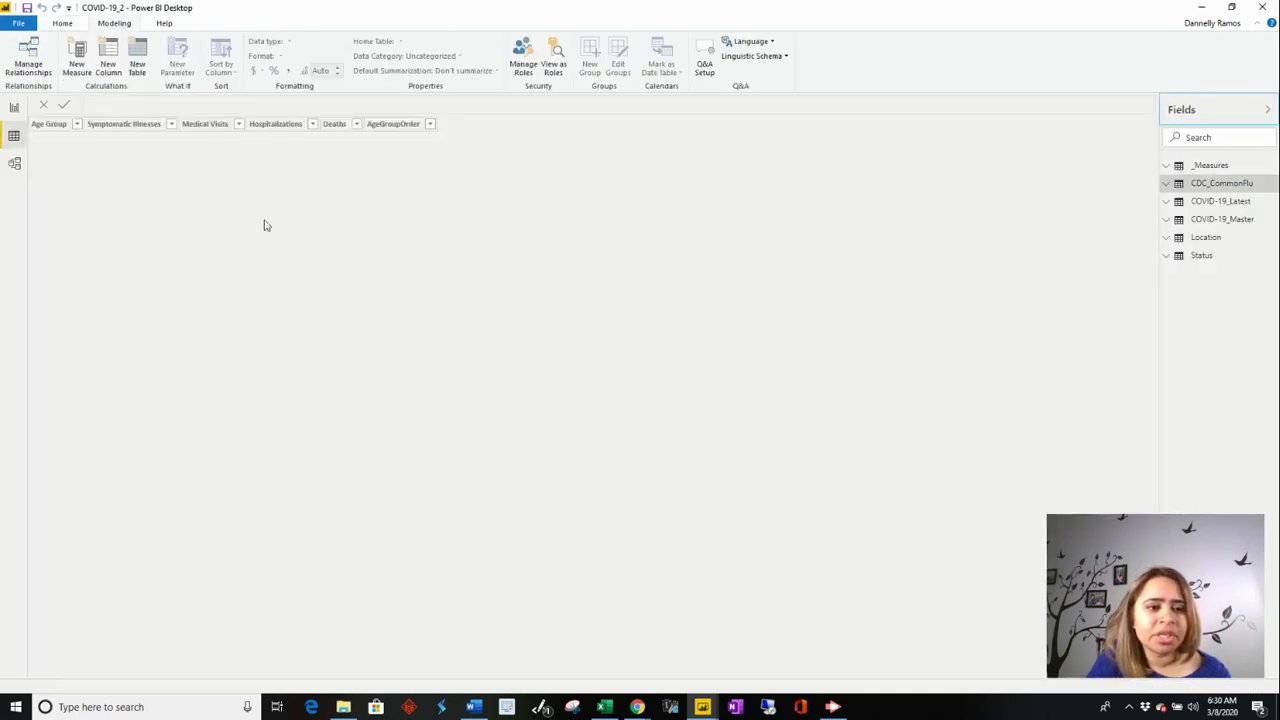
{"action": "left_click", "coordinate": [1234, 203]}
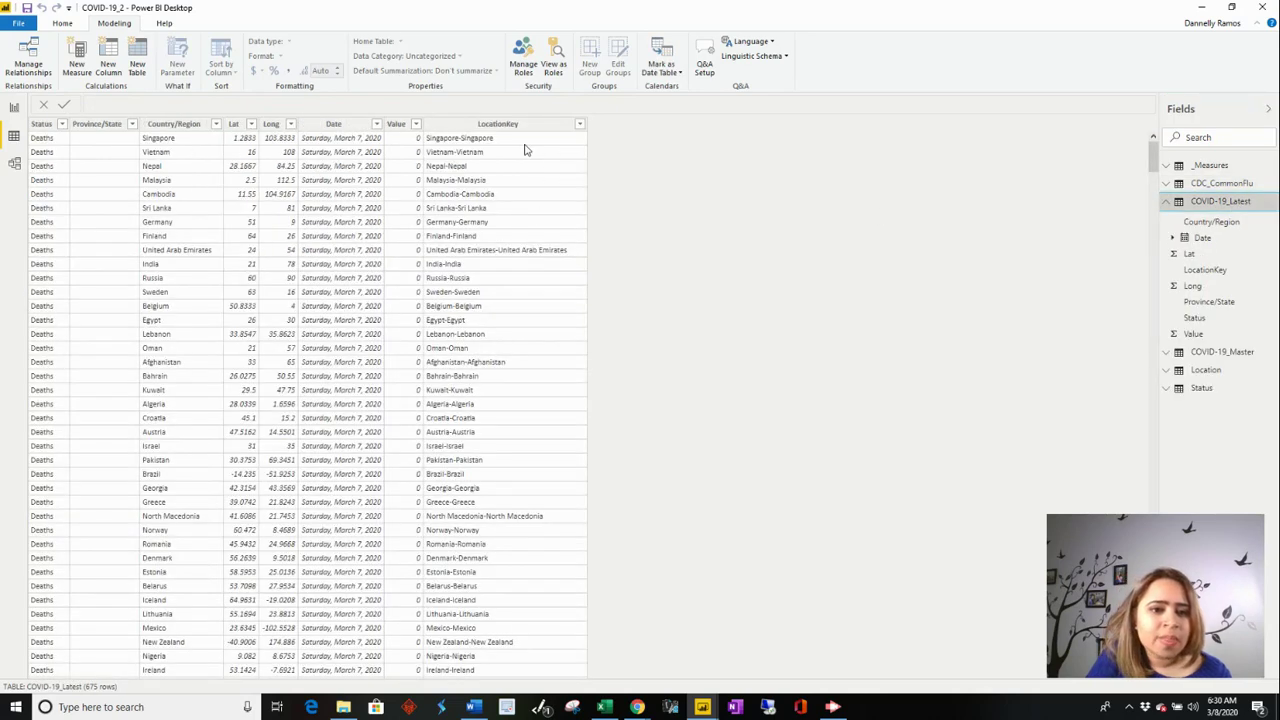
{"action": "left_click", "coordinate": [400, 124]}
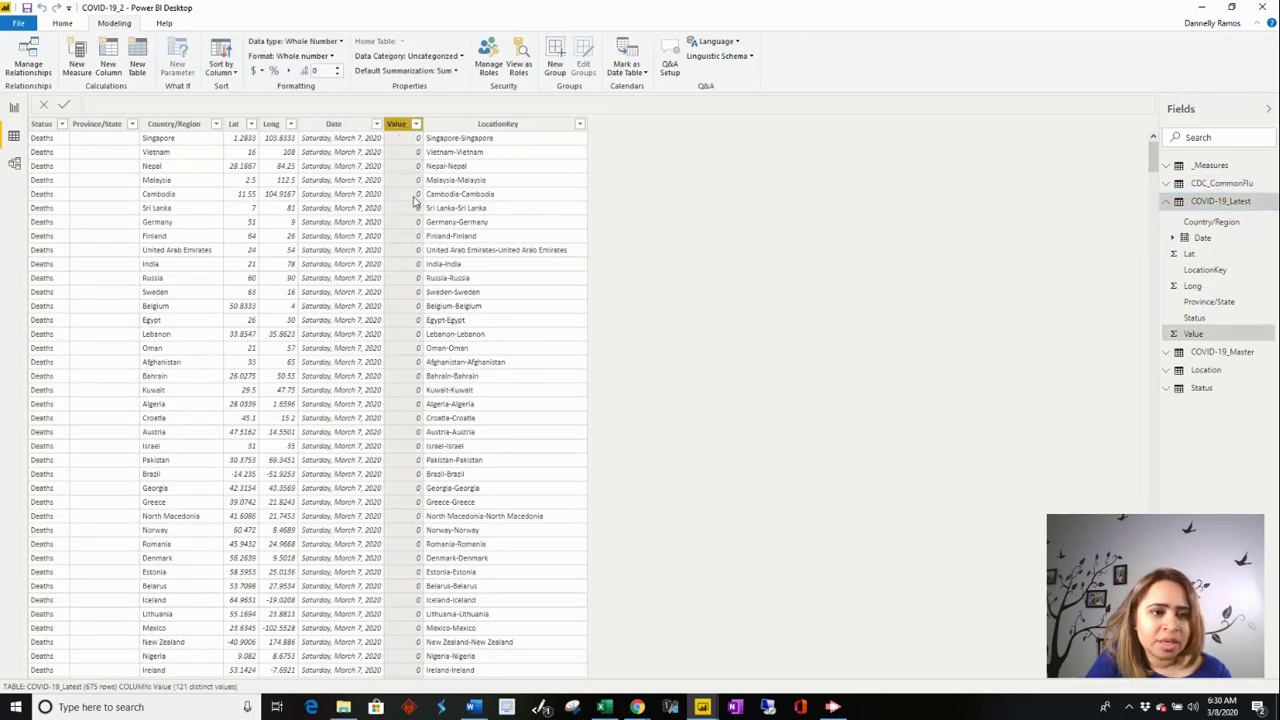
From the report view, create a measure Cases = SUM('COVID-19_Latest'[Value]) in the _Measures table
{"action": "left_click", "coordinate": [14, 108]}
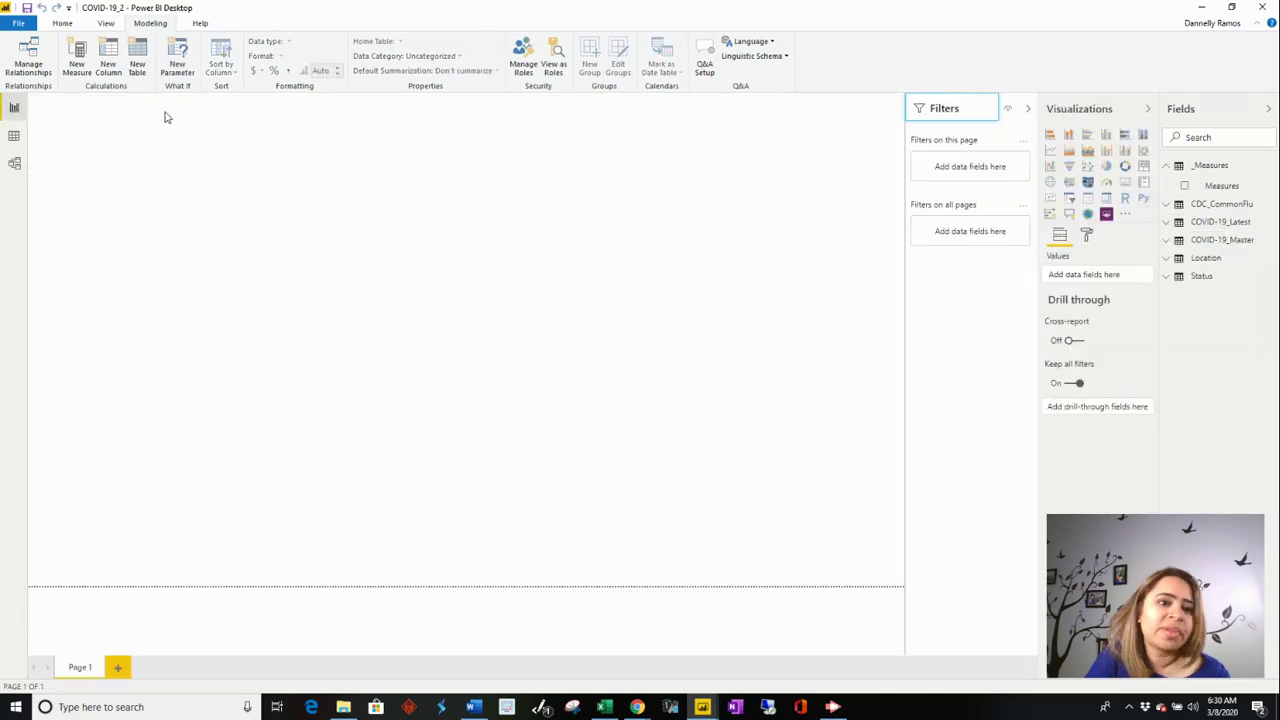
{"action": "left_click", "coordinate": [77, 68]}
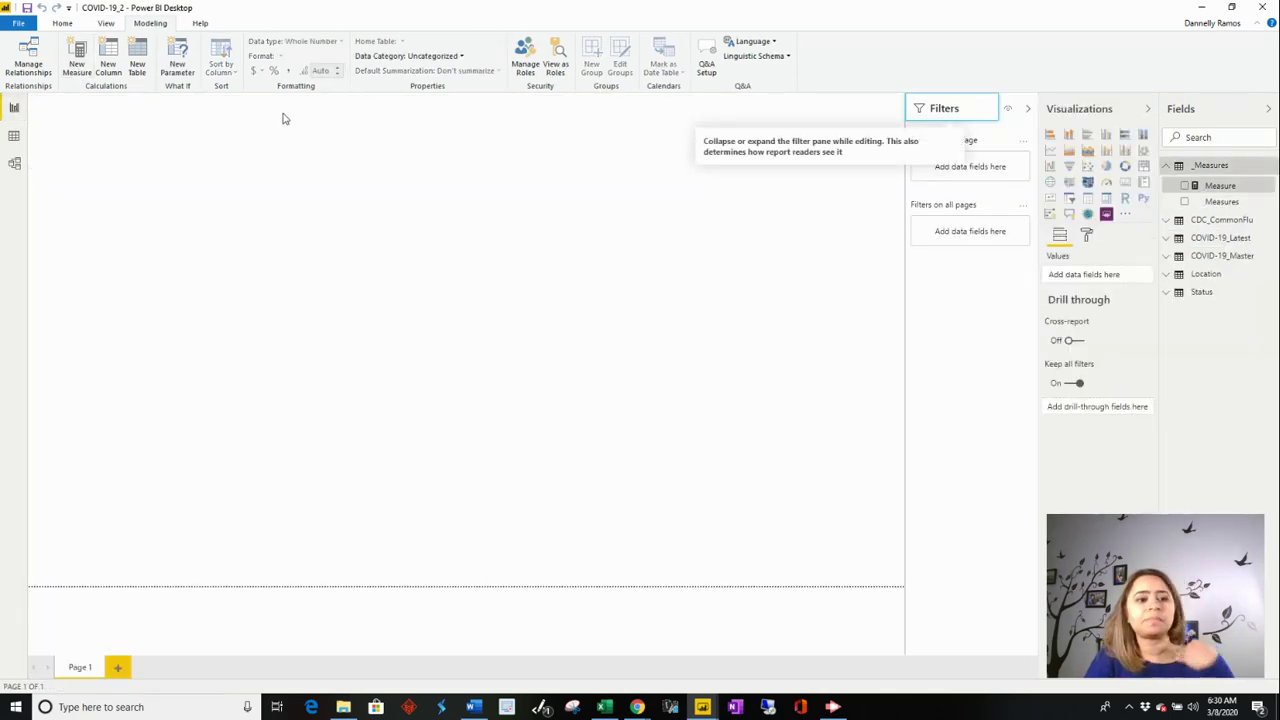
{"action": "type", "text": "ca"}
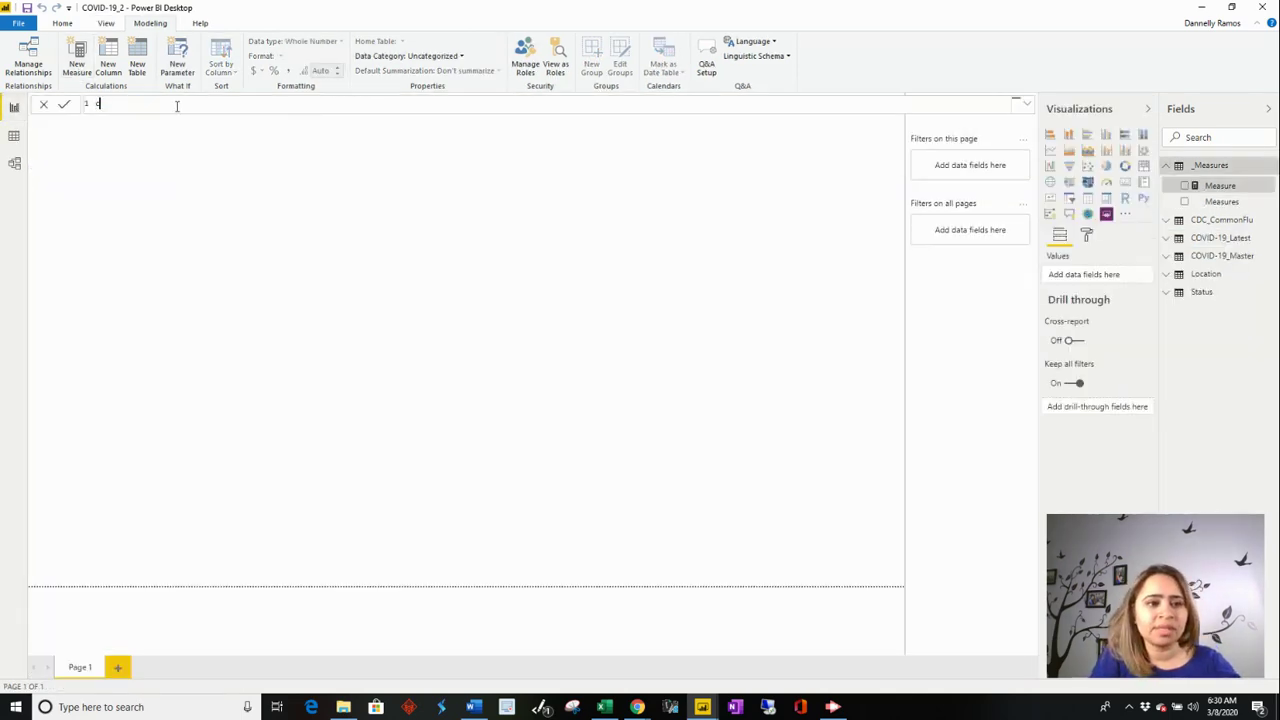
{"action": "type", "text": "ses = "}
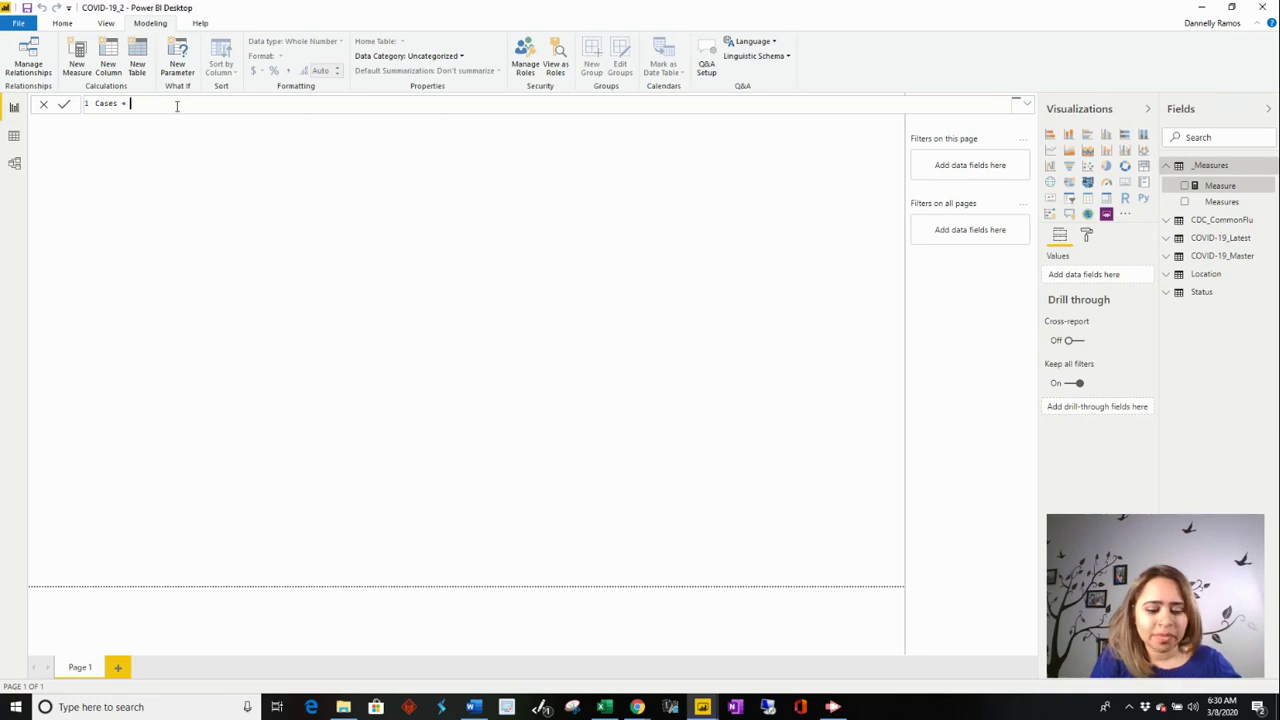
{"action": "type", "text": "SUM(va"}
{"action": "key", "text": "Tab"}
{"action": "type", "text": ")"}
{"action": "key", "text": "Return"}
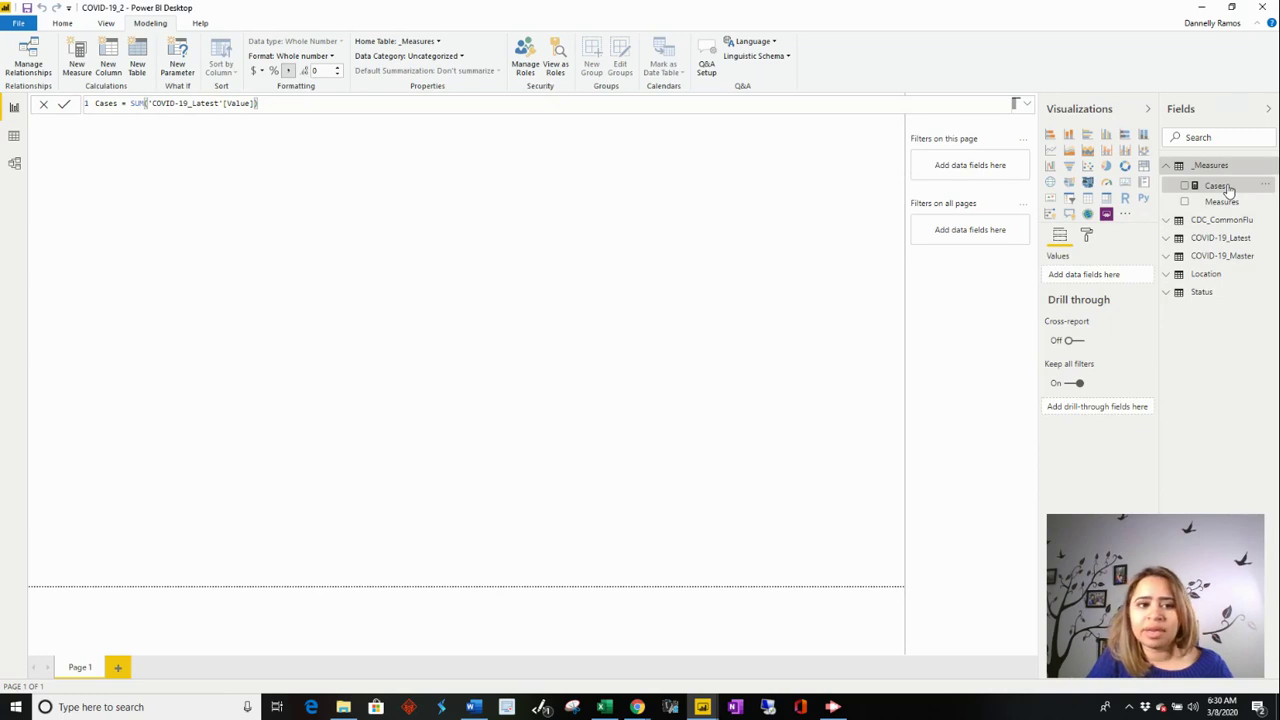
Start a new measure named Confirmed with a CALCULATE over [Cases], leaving a new line for its filter
{"action": "left_click", "coordinate": [77, 63]}
{"action": "type", "text": "CO"}
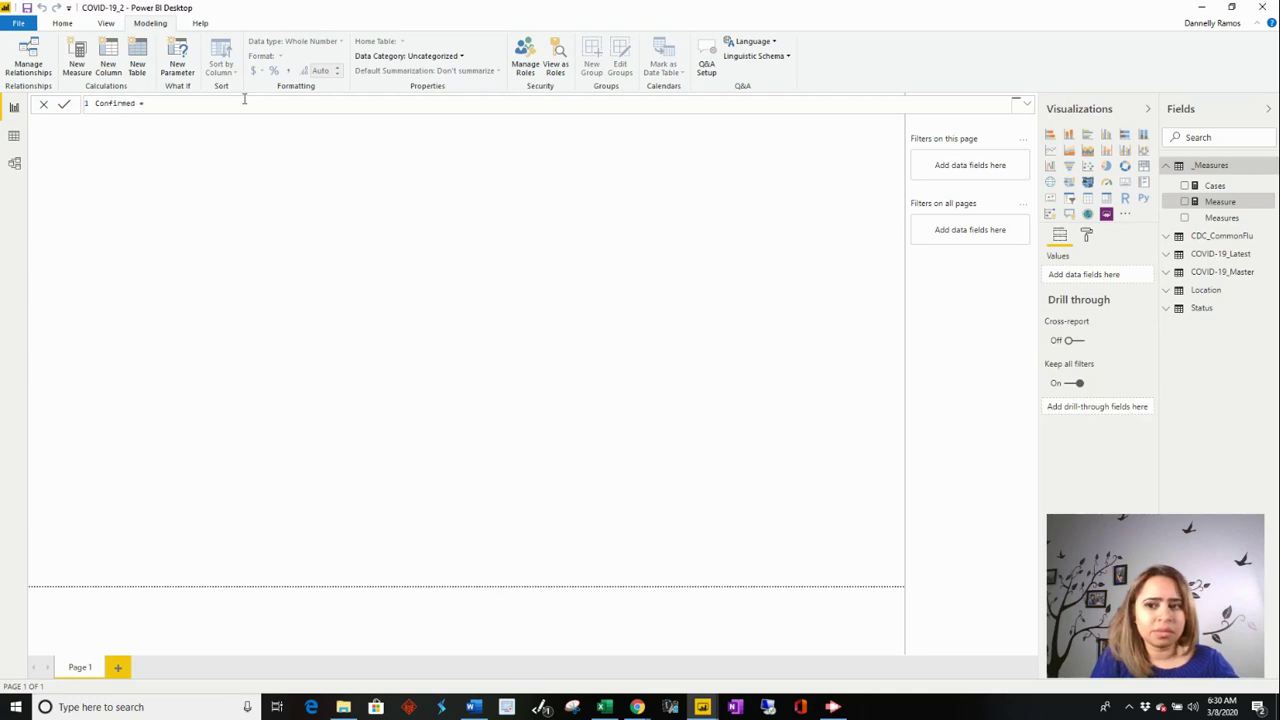
{"action": "key", "text": "shift+Return"}
{"action": "type", "text": "c"}
{"action": "key", "text": "Tab"}
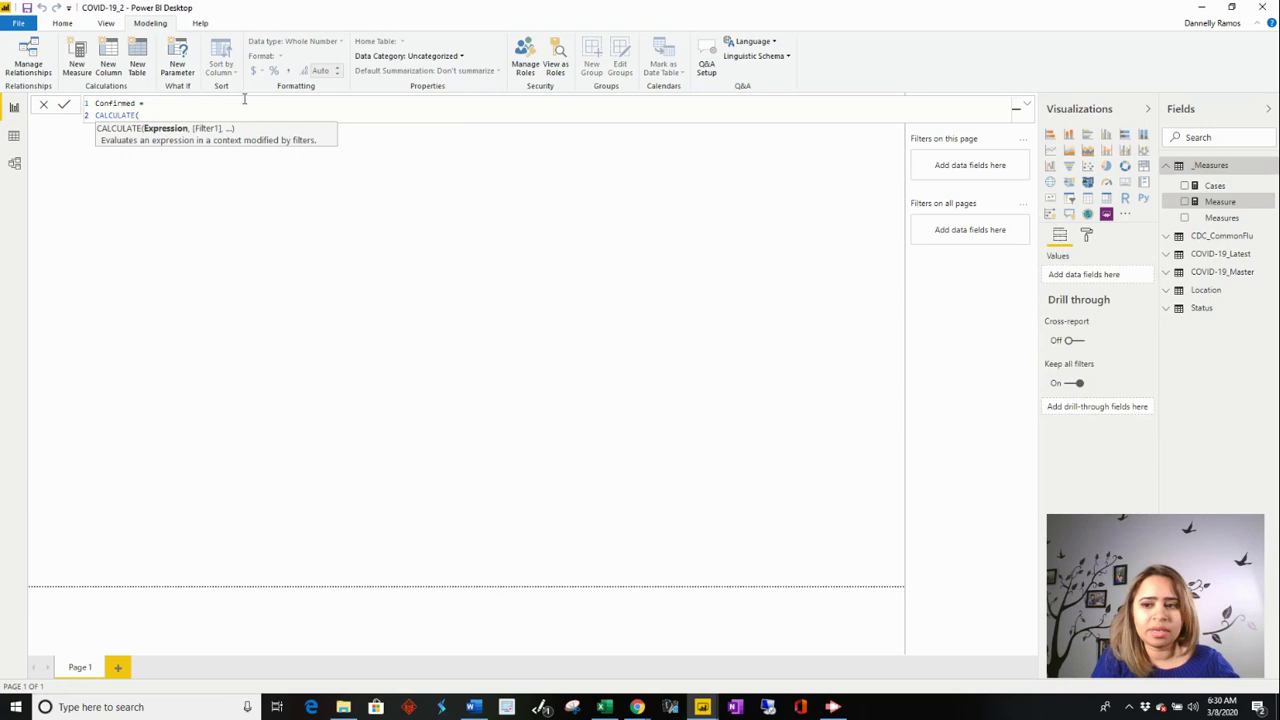
{"action": "type", "text": "[Ca"}
{"action": "key", "text": "Tab"}
{"action": "type", "text": ","}
{"action": "key", "text": "shift+Return"}
{"action": "key", "text": "Tab"}
{"action": "key", "text": "BackSpace"}
{"action": "key", "text": "BackSpace"}
{"action": "key", "text": "BackSpace"}
{"action": "key", "text": "BackSpace"}
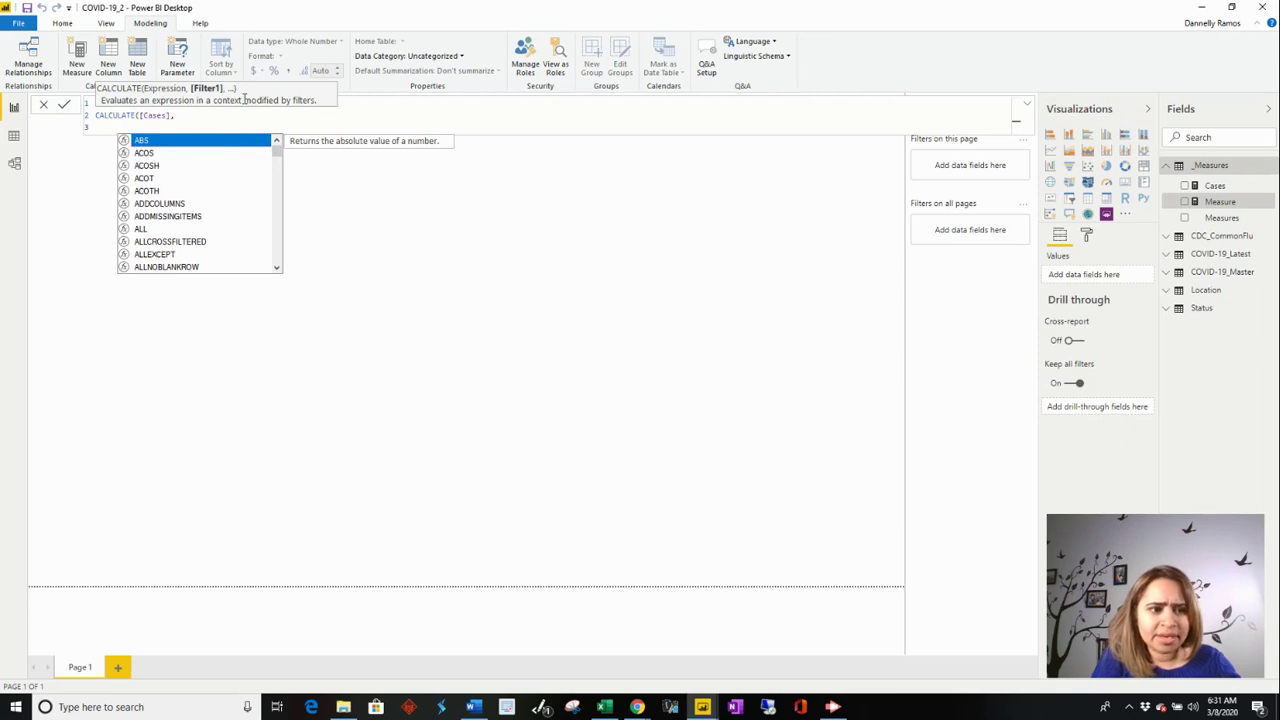
Add the filter 'COVID-19_Latest'[Status]="Confirmed" to the Confirmed measure's CALCULATE and close the function
{"action": "type", "text": "Latest"}
{"action": "key", "text": "Down"}
{"action": "key", "text": "Down"}
{"action": "key", "text": "Down"}
{"action": "key", "text": "Down"}
{"action": "key", "text": "Down"}
{"action": "key", "text": "Down"}
{"action": "key", "text": "Down"}
{"action": "key", "text": "Down"}
{"action": "key", "text": "Tab"}
{"action": "type", "text": "="}
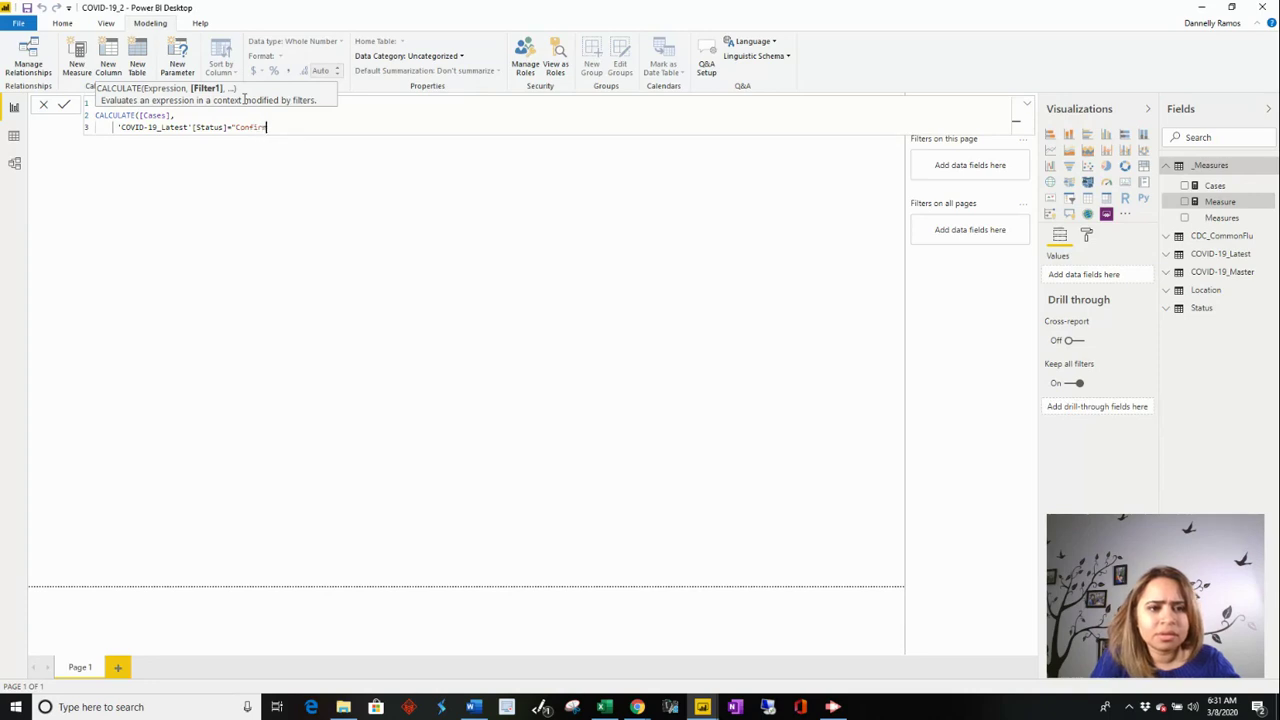
{"action": "type", "text": "\"Confirmed\")"}
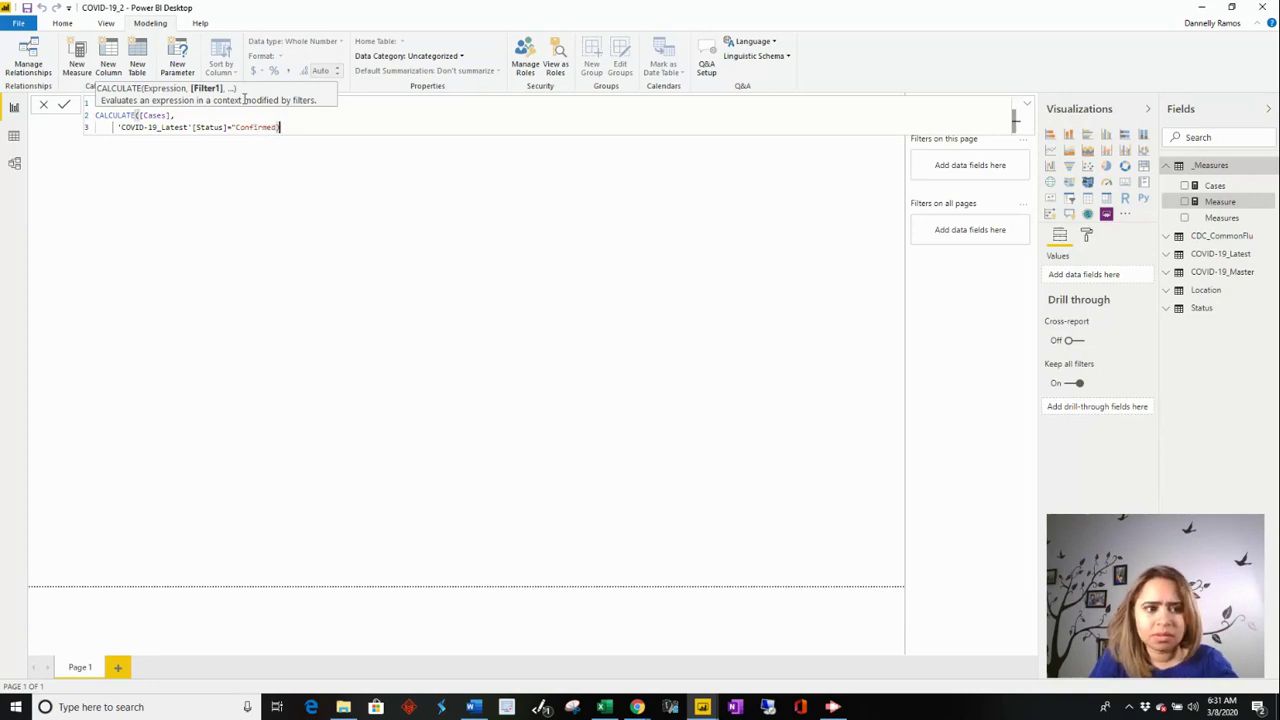
Move the closing parenthesis to its own line, complete the closing quotation mark after Confirmed, and commit the Confirmed measure
{"action": "key", "text": "Left"}
{"action": "key", "text": "Left"}
{"action": "key", "text": "shift+Return"}
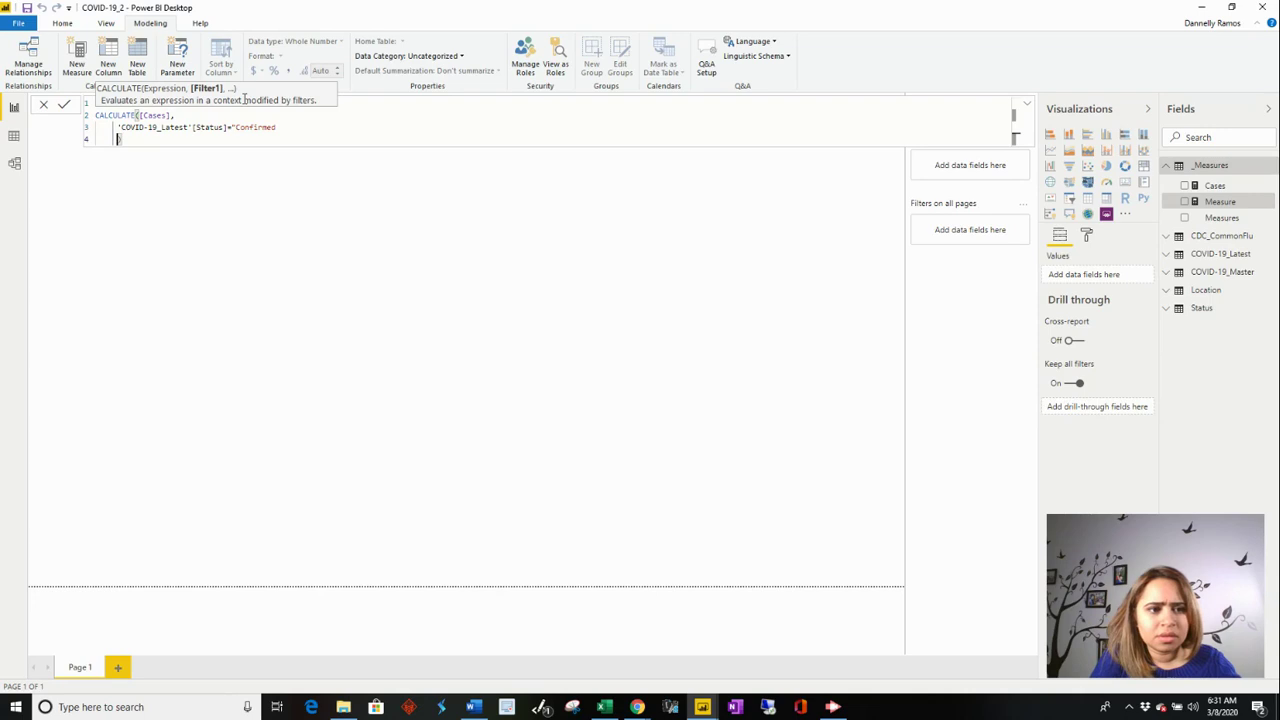
{"action": "key", "text": "Return"}
{"action": "left_click", "coordinate": [118, 139]}
{"action": "left_click", "coordinate": [128, 141]}
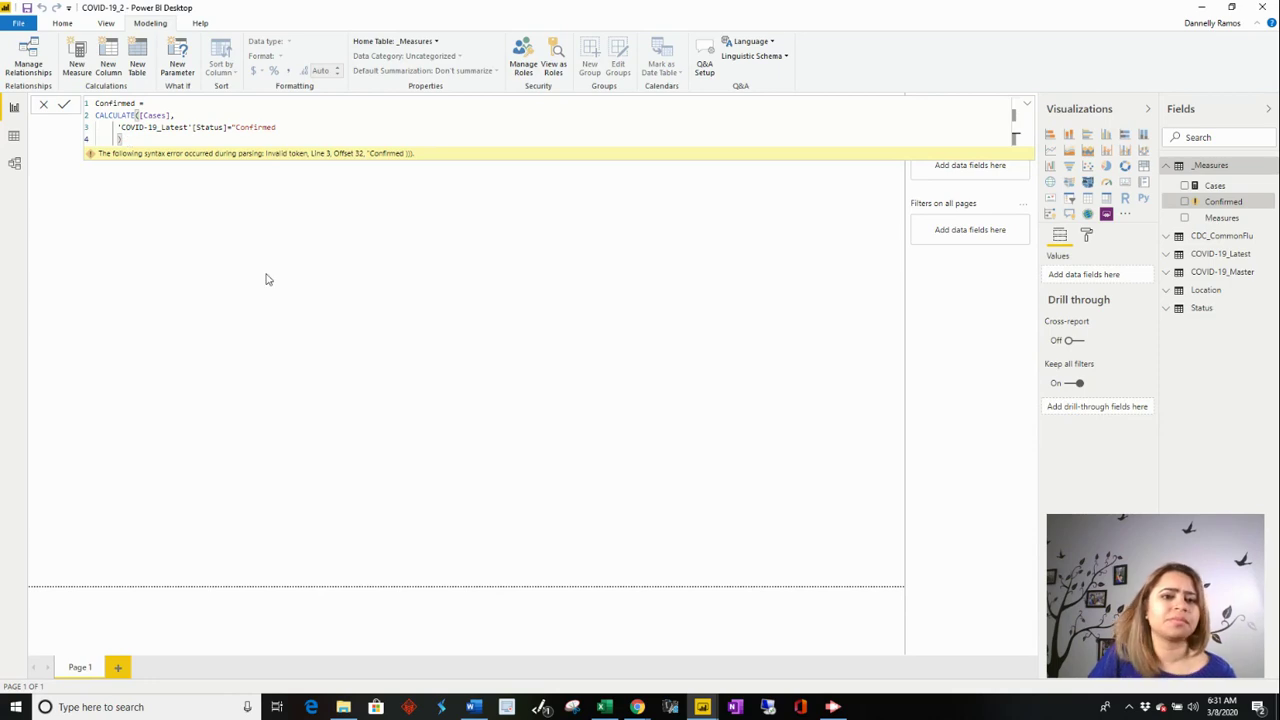
{"action": "left_click", "coordinate": [295, 127]}
{"action": "type", "text": "\""}
{"action": "key", "text": "Return"}
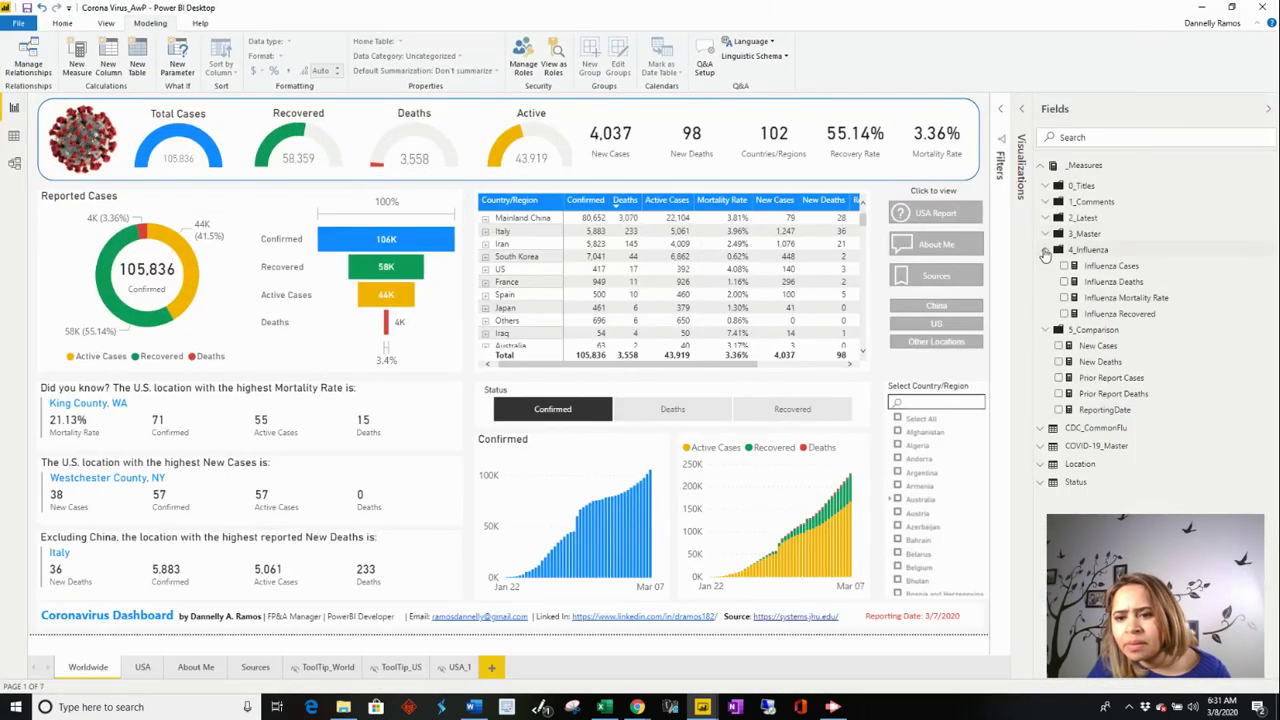
Inspect the formulas of the New Cases and New Deaths measures in the 5_Comparison folder
{"action": "left_click", "coordinate": [1046, 250]}
{"action": "left_click", "coordinate": [1046, 250]}
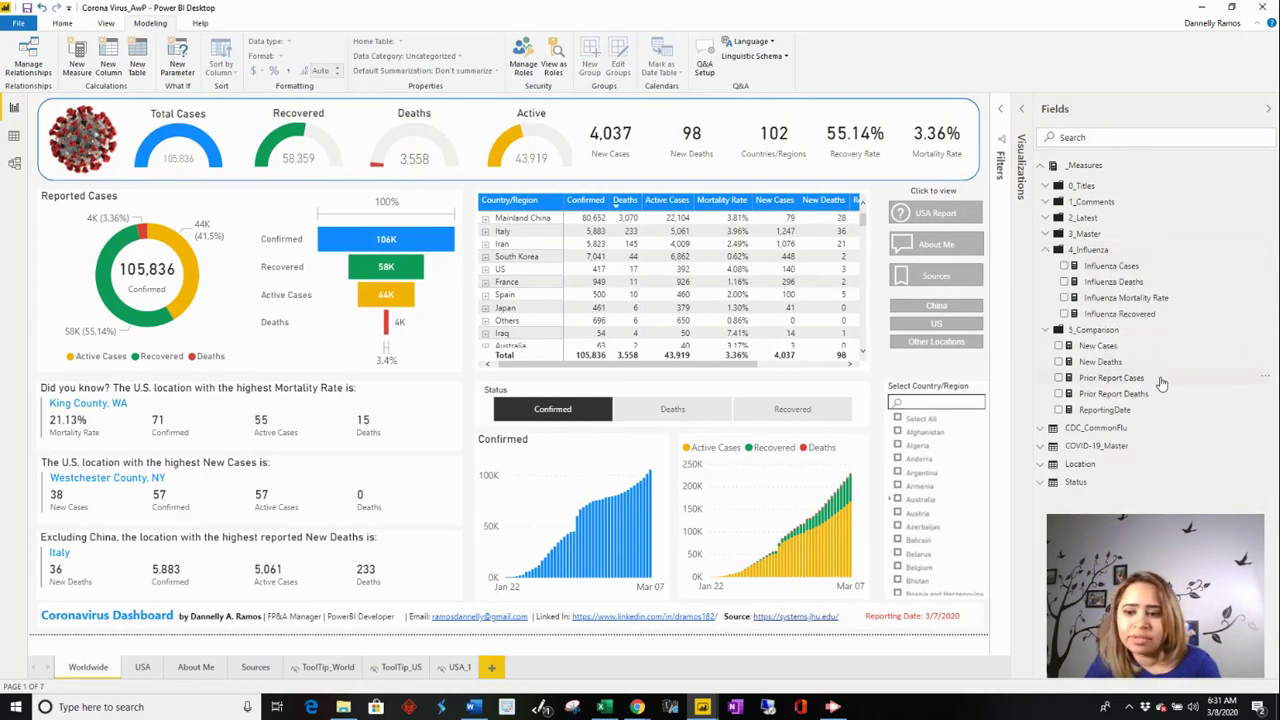
{"action": "left_click", "coordinate": [1128, 344]}
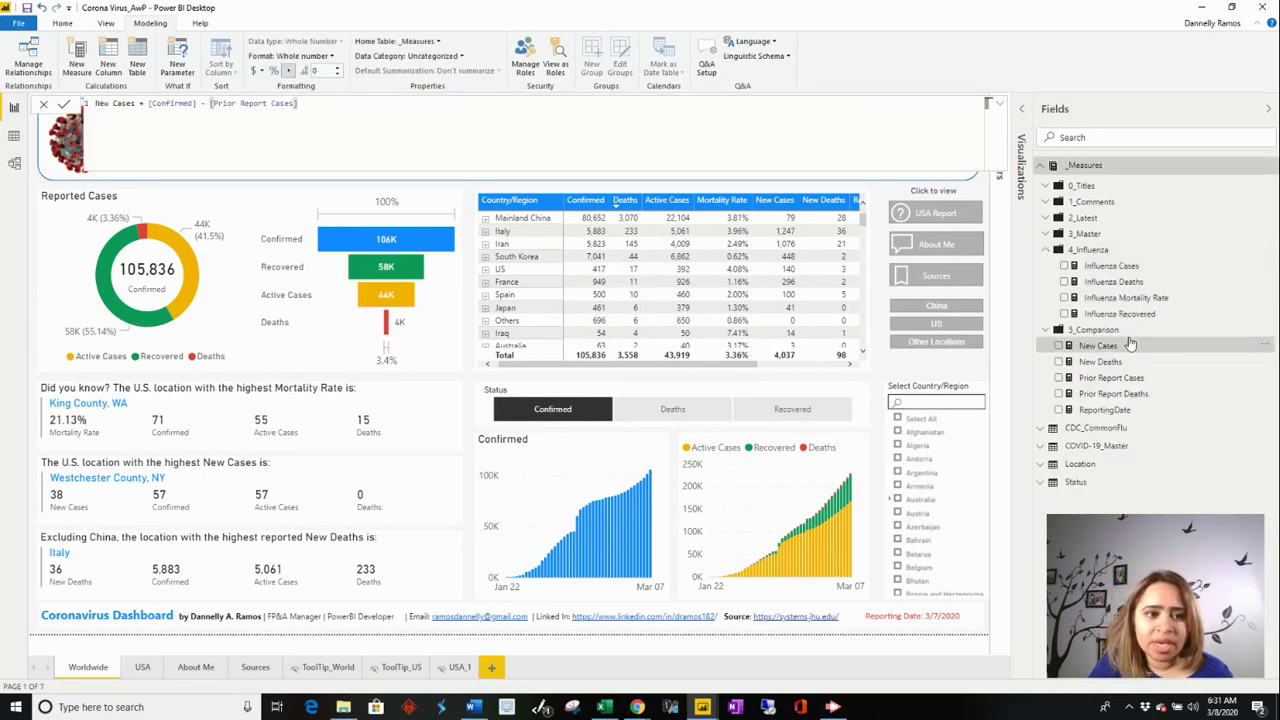
{"action": "left_click", "coordinate": [1125, 361]}
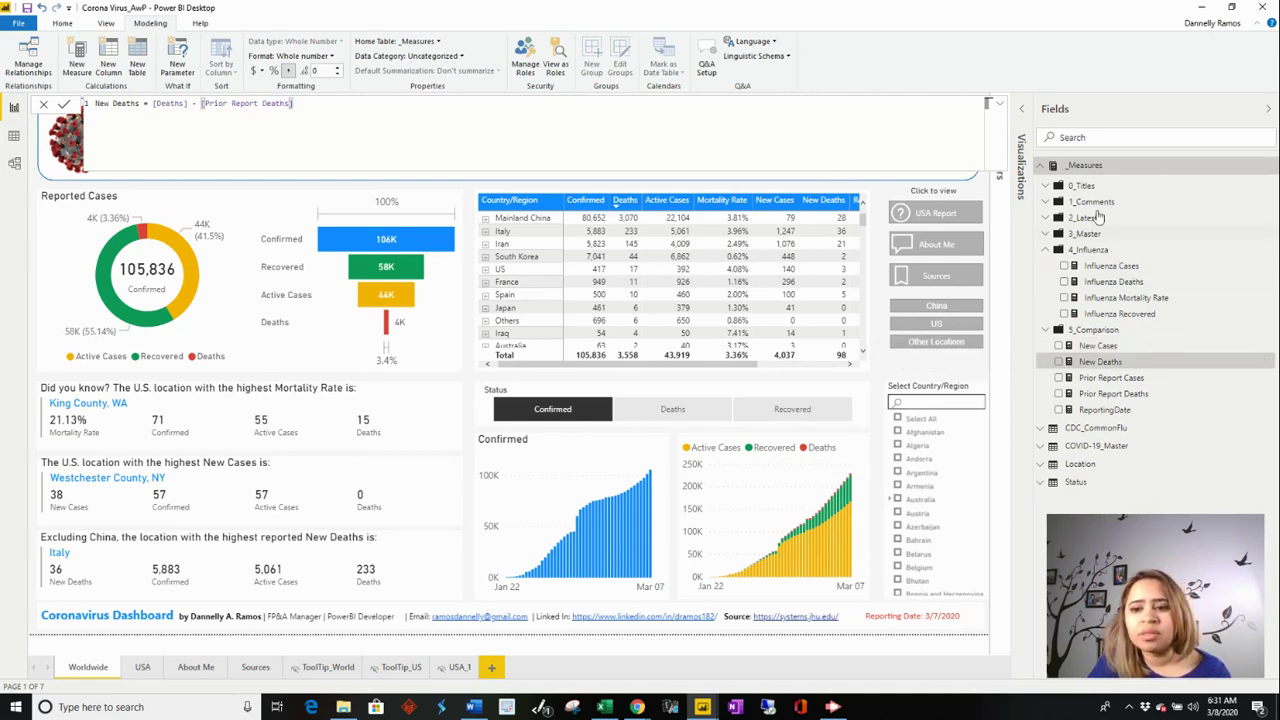
Expand the 2_Latest folder and review the formulas of Active Cases, Confirmed, Deaths and Recovered
{"action": "left_click", "coordinate": [1056, 218]}
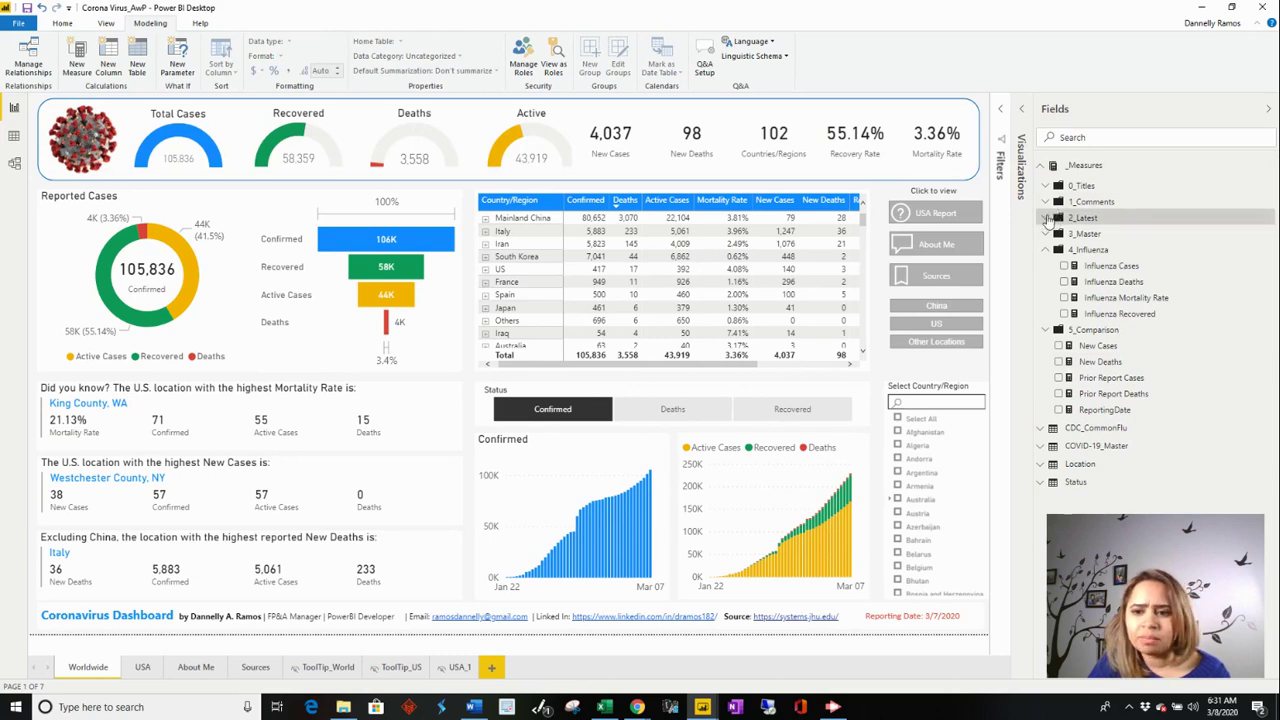
{"action": "left_click", "coordinate": [1046, 218]}
{"action": "left_click", "coordinate": [1106, 236]}
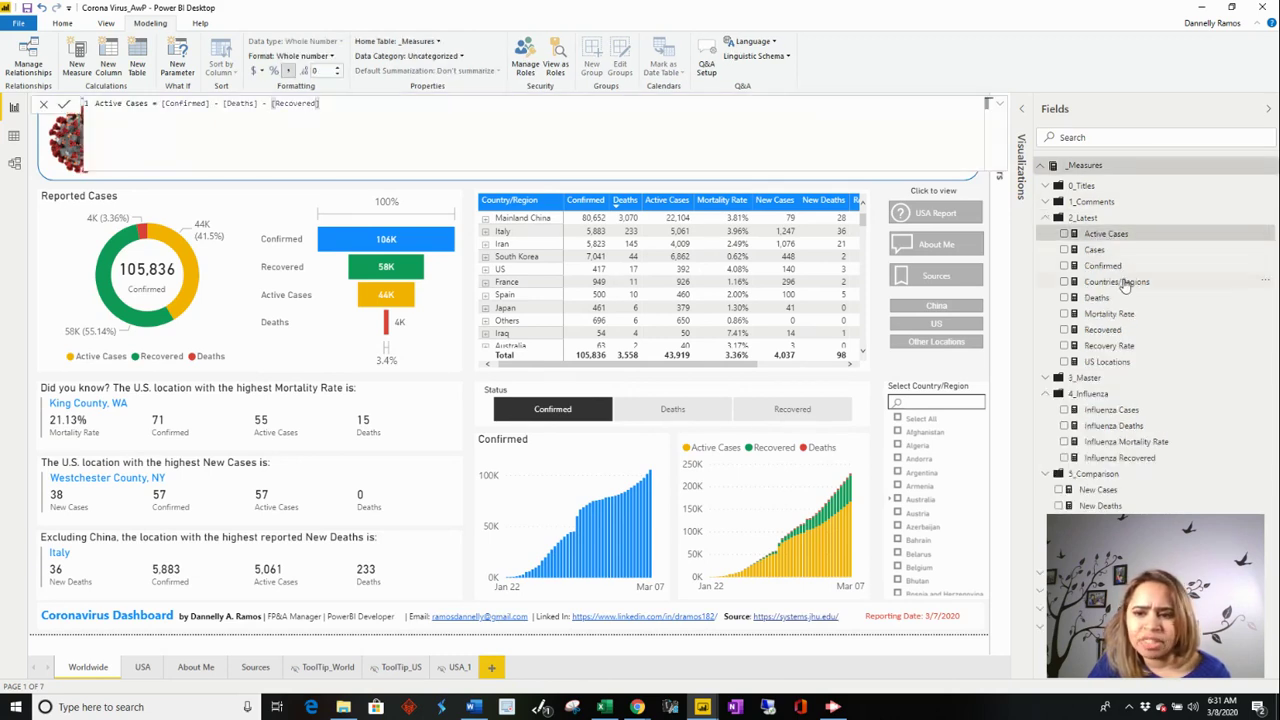
{"action": "left_click", "coordinate": [1116, 266]}
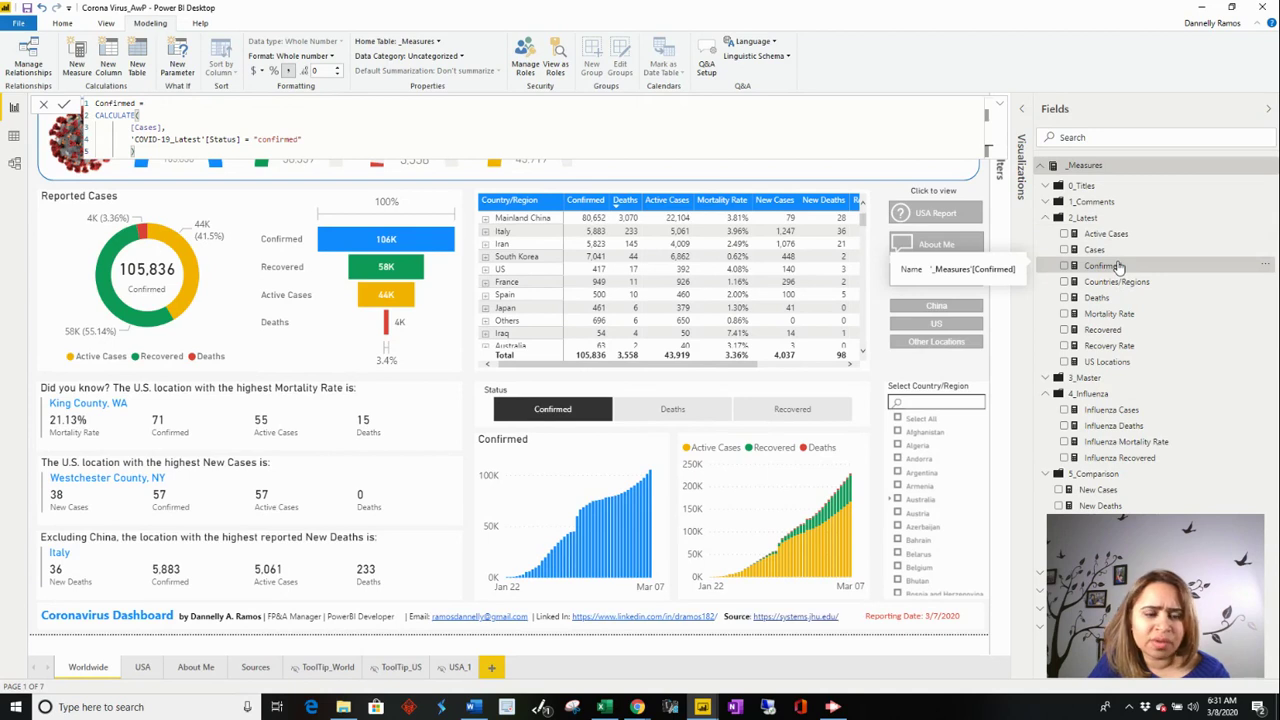
{"action": "left_click", "coordinate": [1129, 300]}
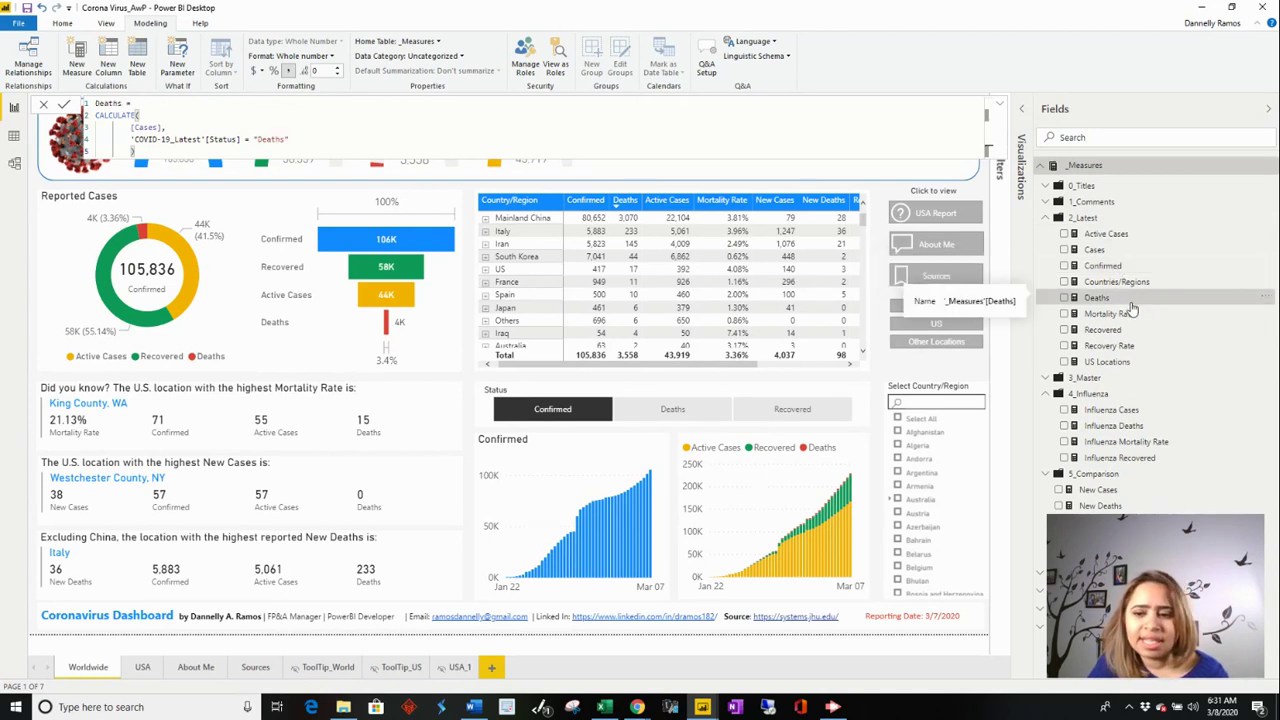
{"action": "left_click", "coordinate": [1145, 331]}
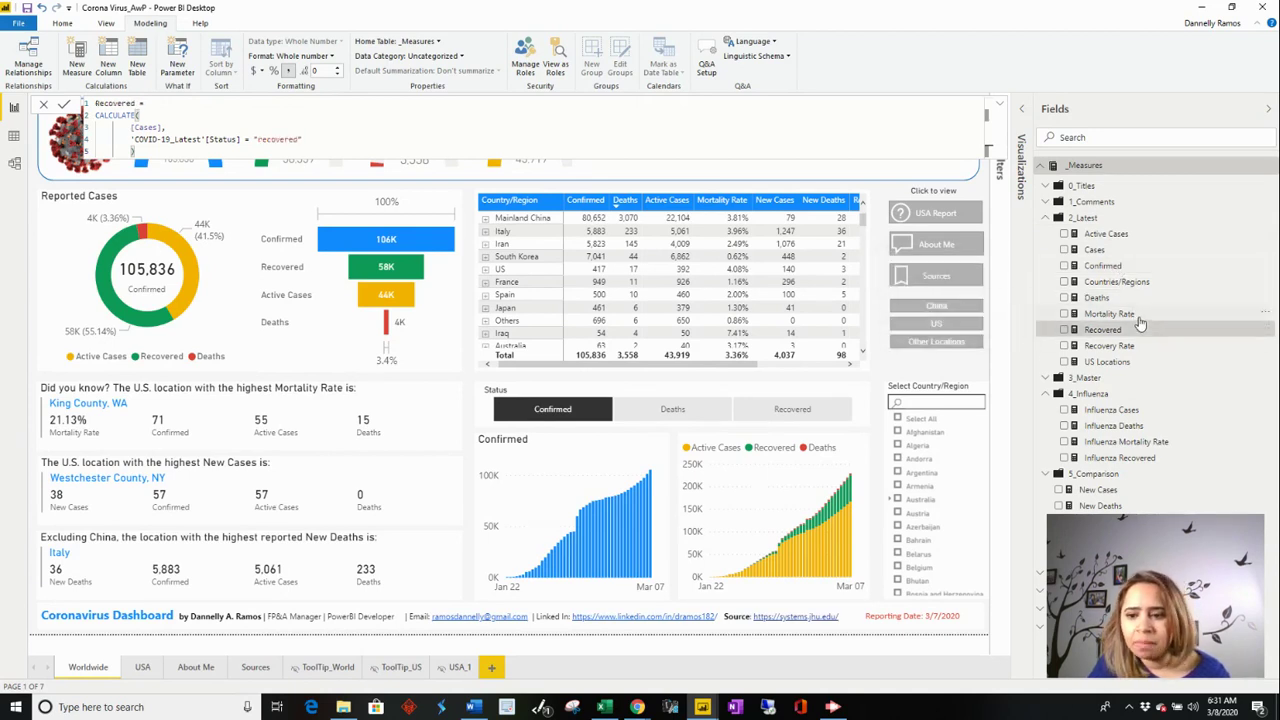
Condense the Mortality Rate formula so that DIVIDE([Deaths],[Confirmed]) sits on one line, and commit it
{"action": "left_click", "coordinate": [1138, 316]}
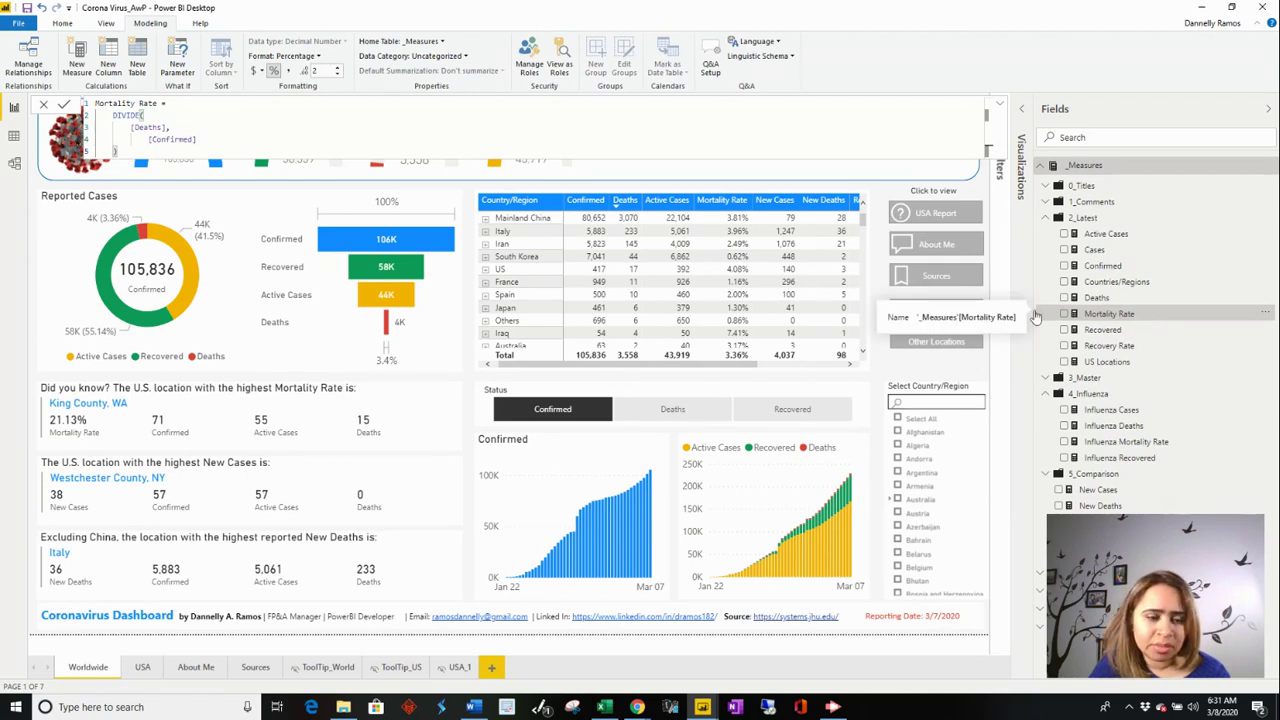
{"action": "key", "text": "Delete"}
{"action": "key", "text": "Delete"}
{"action": "key", "text": "Delete"}
{"action": "key", "text": "Delete"}
{"action": "key", "text": "Delete"}
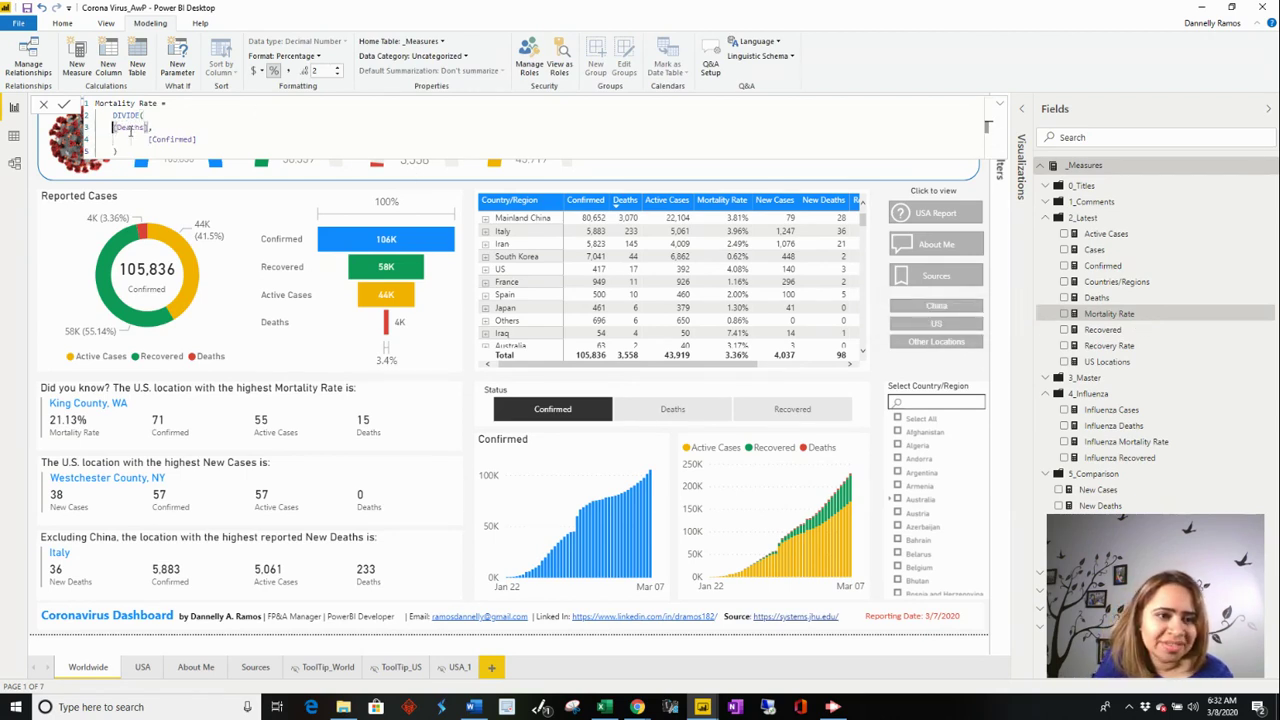
{"action": "left_click", "coordinate": [141, 138]}
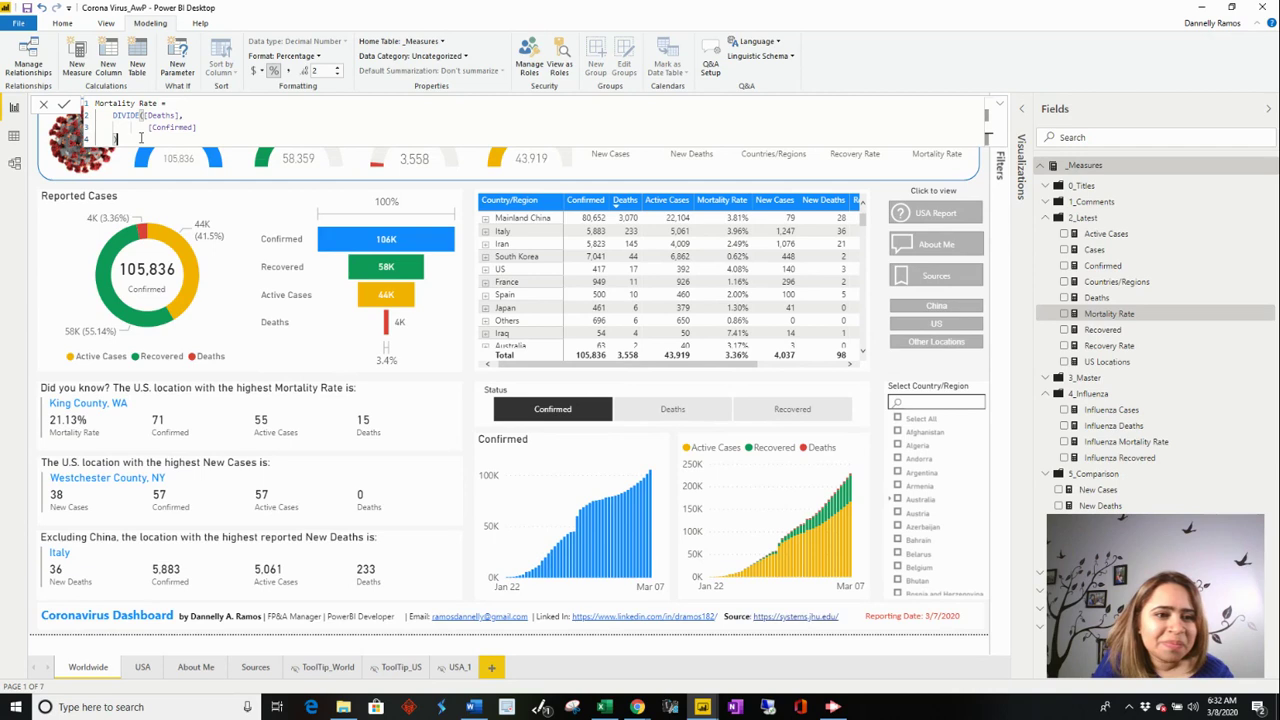
{"action": "key", "text": "BackSpace"}
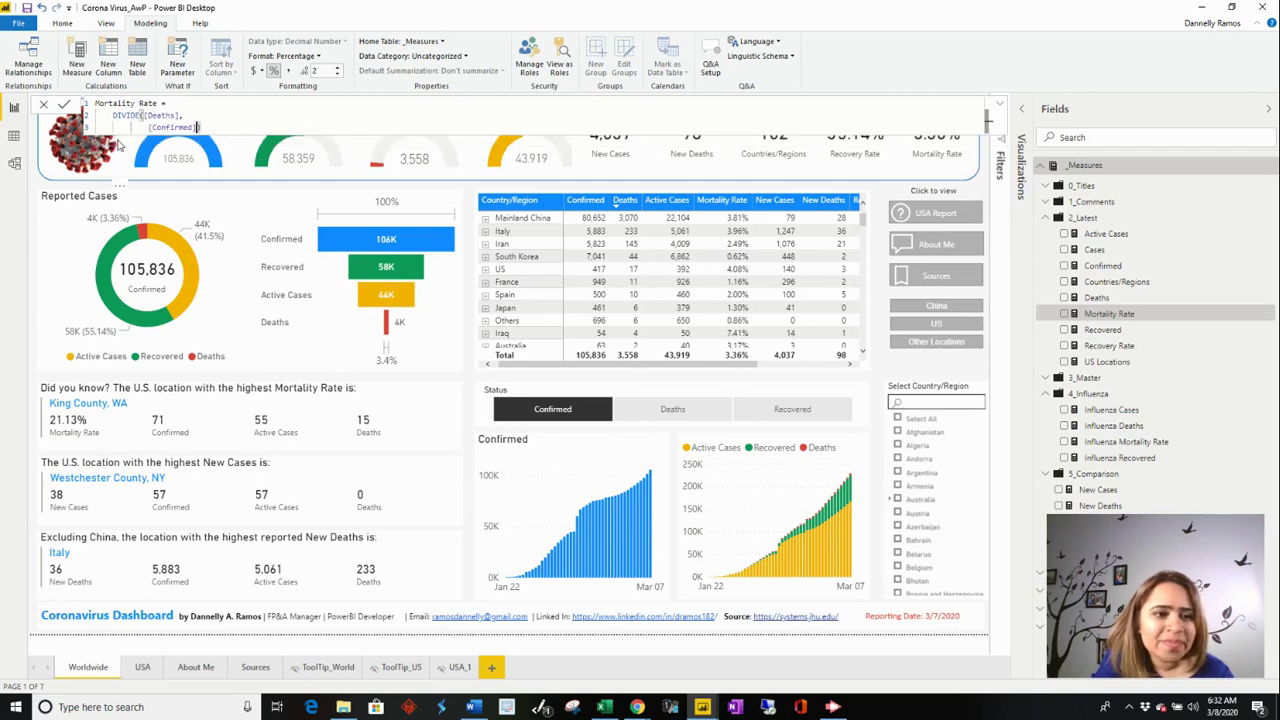
{"action": "left_click", "coordinate": [141, 127]}
{"action": "key", "text": "BackSpace"}
{"action": "key", "text": "BackSpace"}
{"action": "key", "text": "BackSpace"}
{"action": "key", "text": "BackSpace"}
{"action": "key", "text": "BackSpace"}
{"action": "key", "text": "BackSpace"}
{"action": "key", "text": "BackSpace"}
{"action": "key", "text": "BackSpace"}
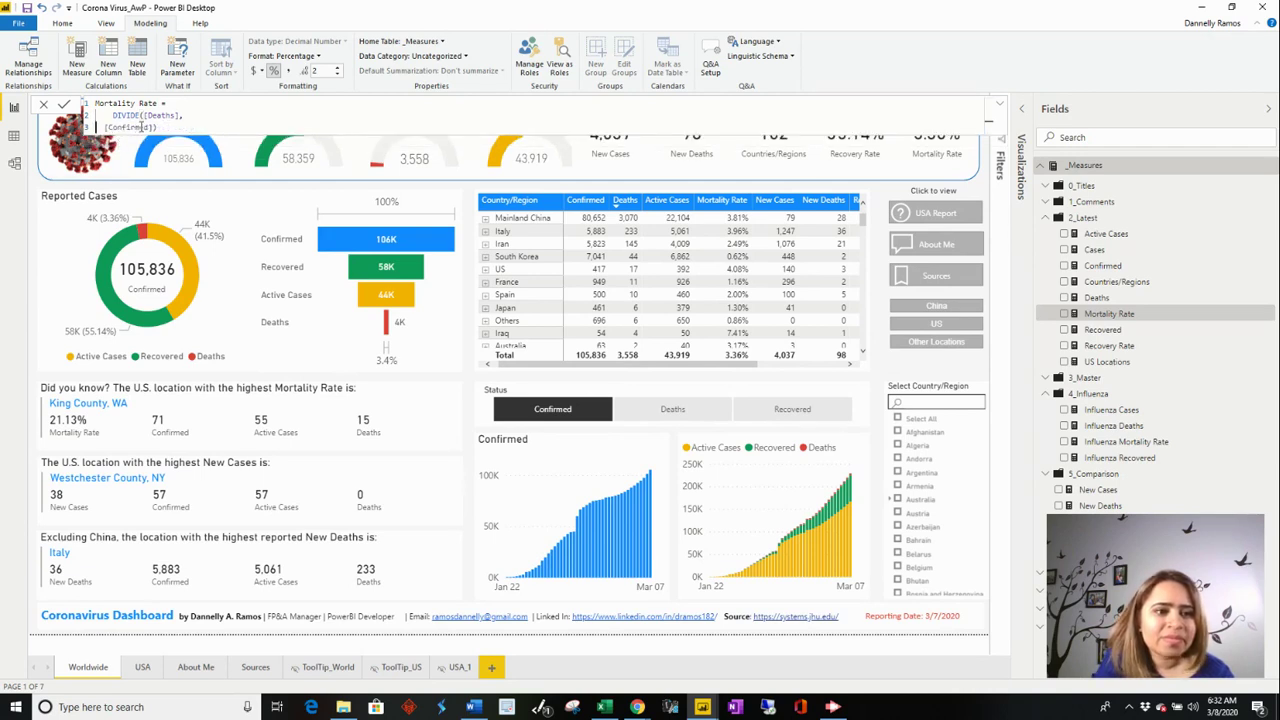
{"action": "key", "text": "BackSpace"}
{"action": "key", "text": "BackSpace"}
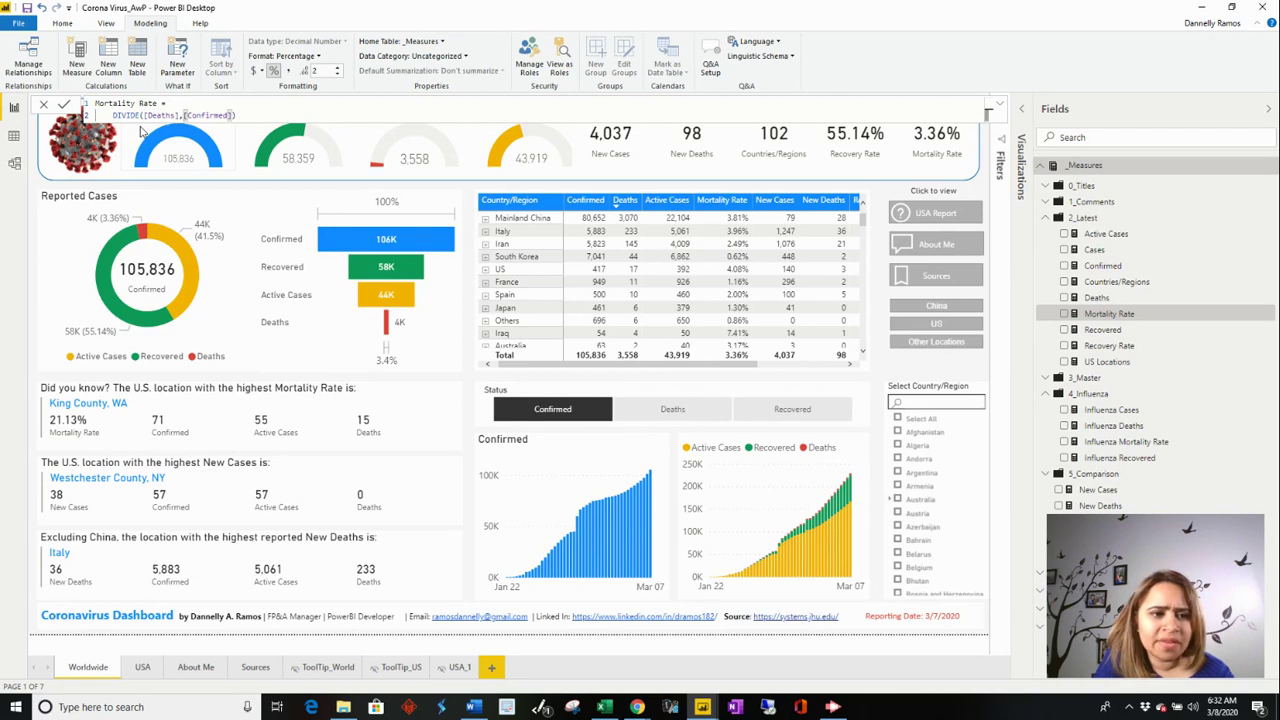
{"action": "key", "text": "Return"}
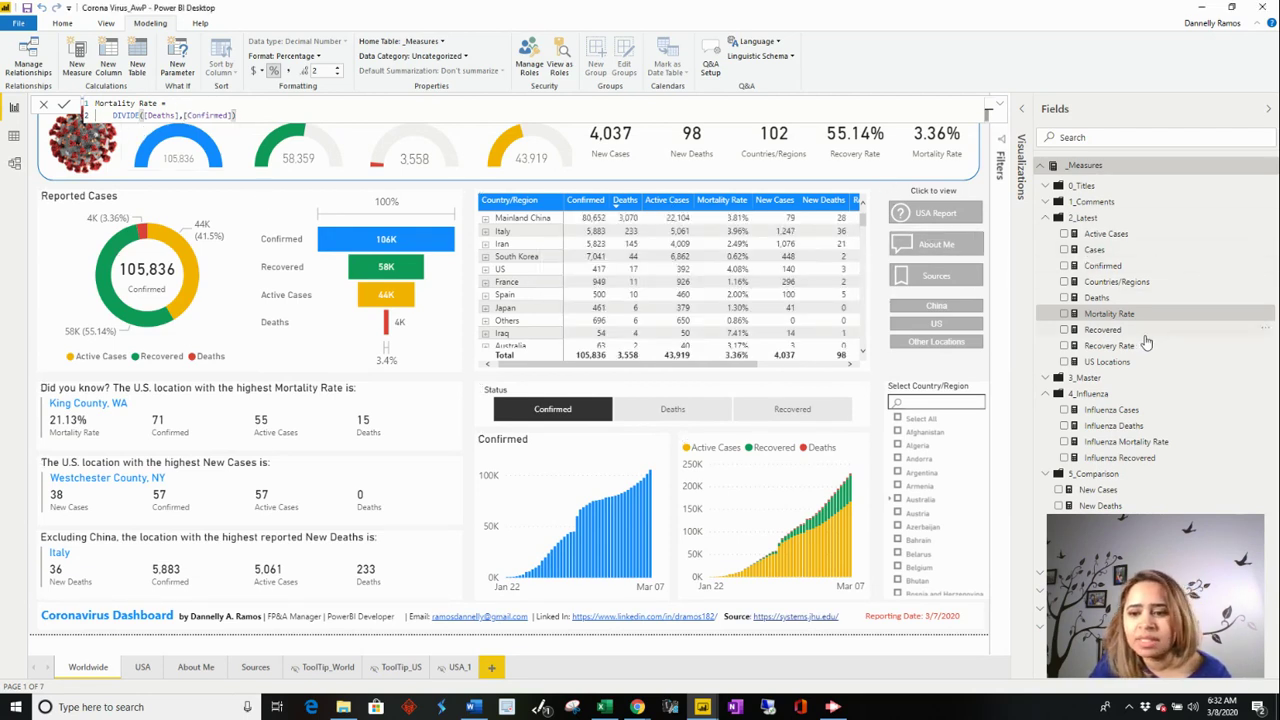
Review the formulas of the Recovery Rate, US Locations, Countries/Regions and Active Cases measures
{"action": "left_click", "coordinate": [1110, 346]}
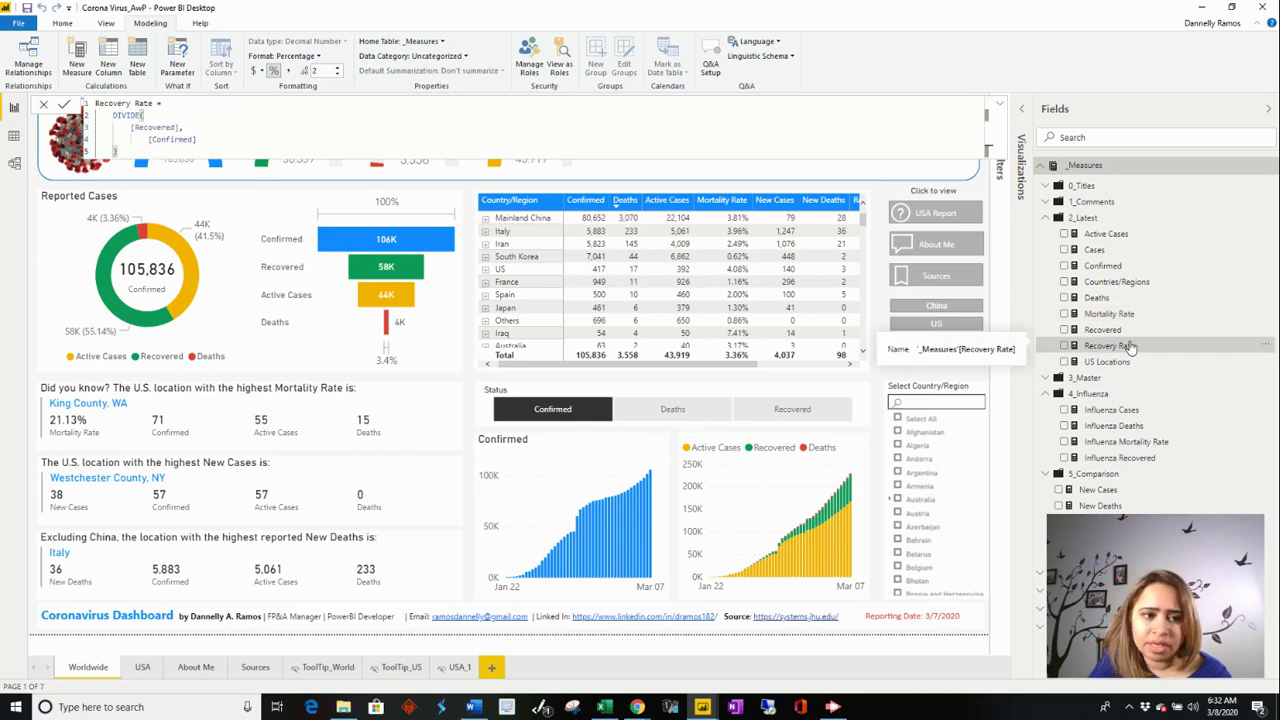
{"action": "left_click", "coordinate": [1127, 363]}
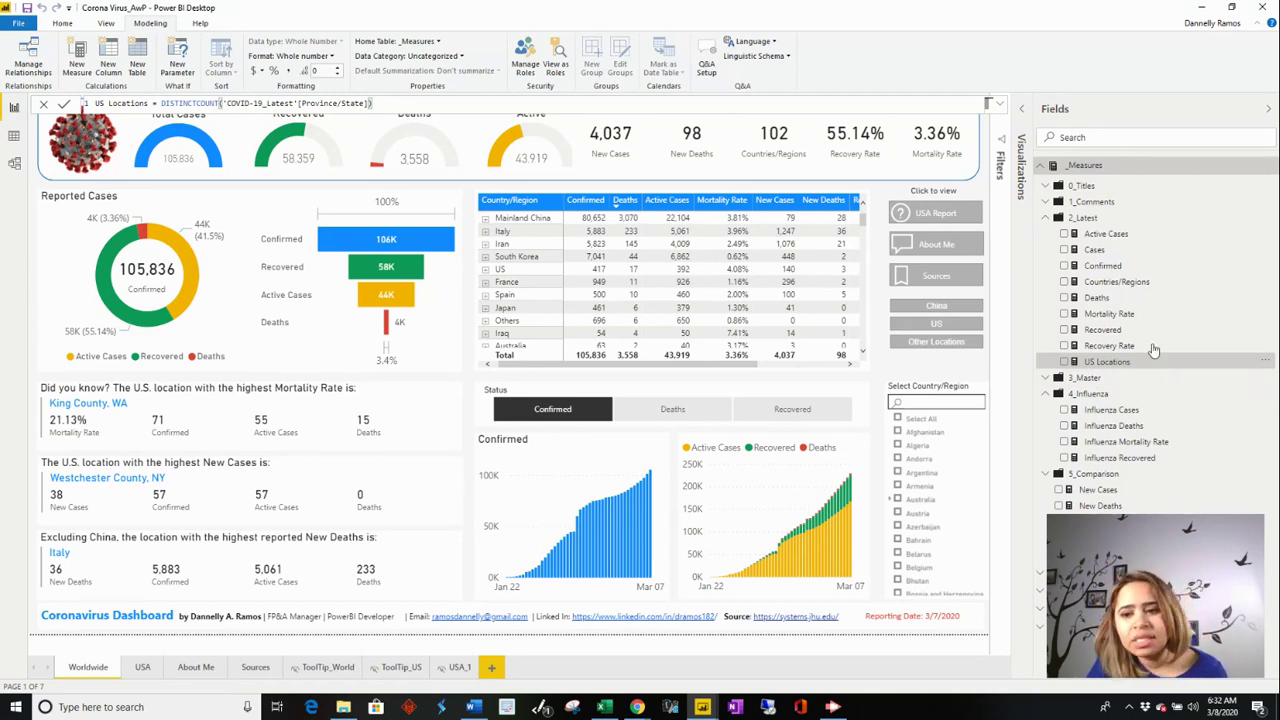
{"action": "left_click", "coordinate": [1117, 282]}
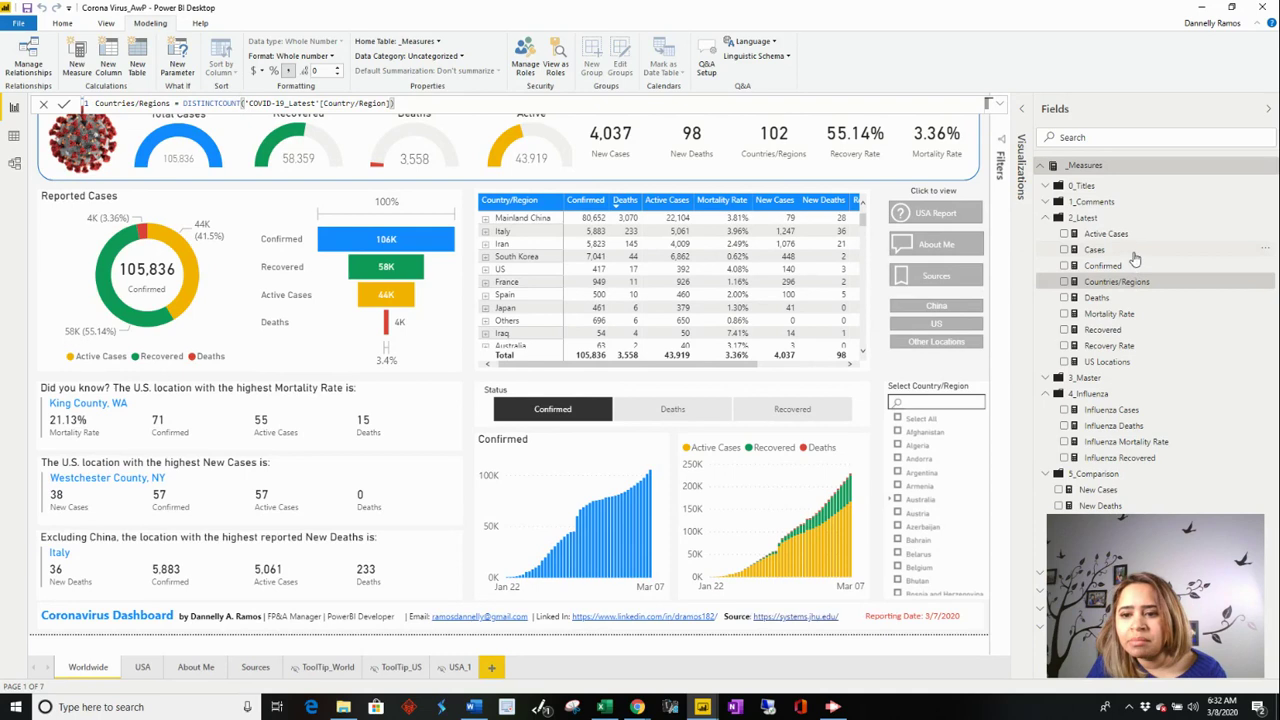
{"action": "left_click", "coordinate": [1106, 234]}
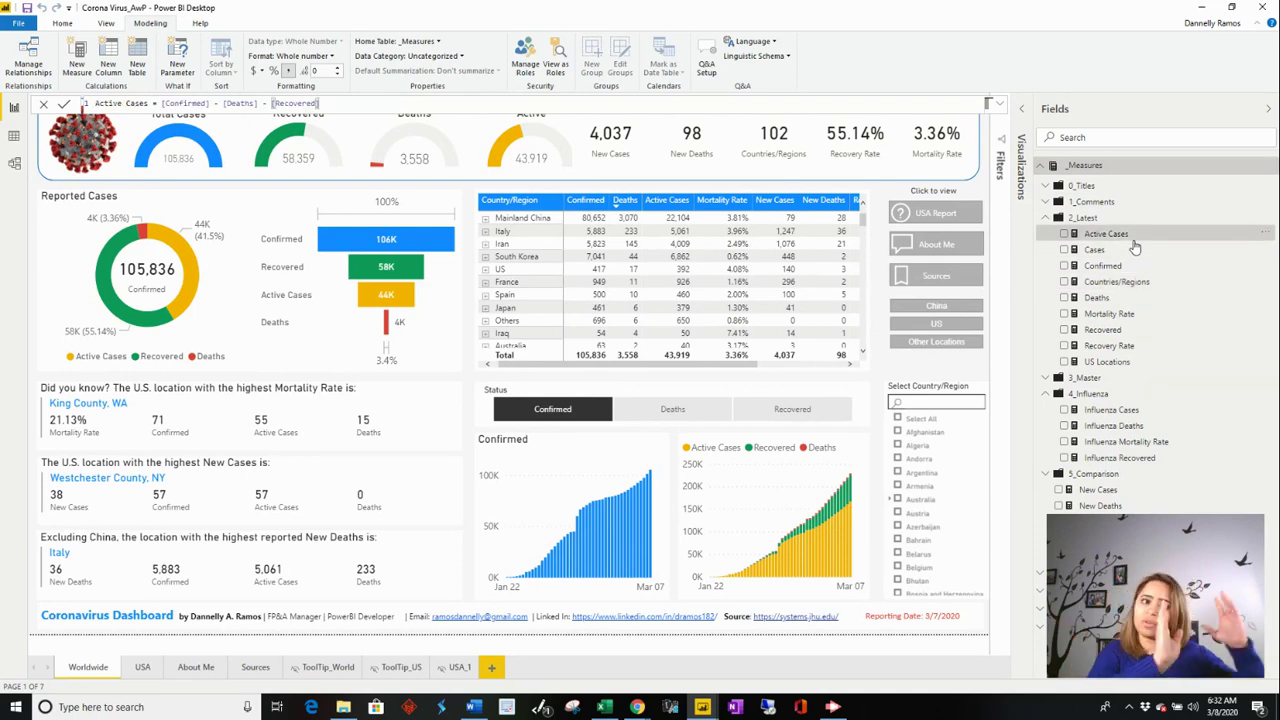
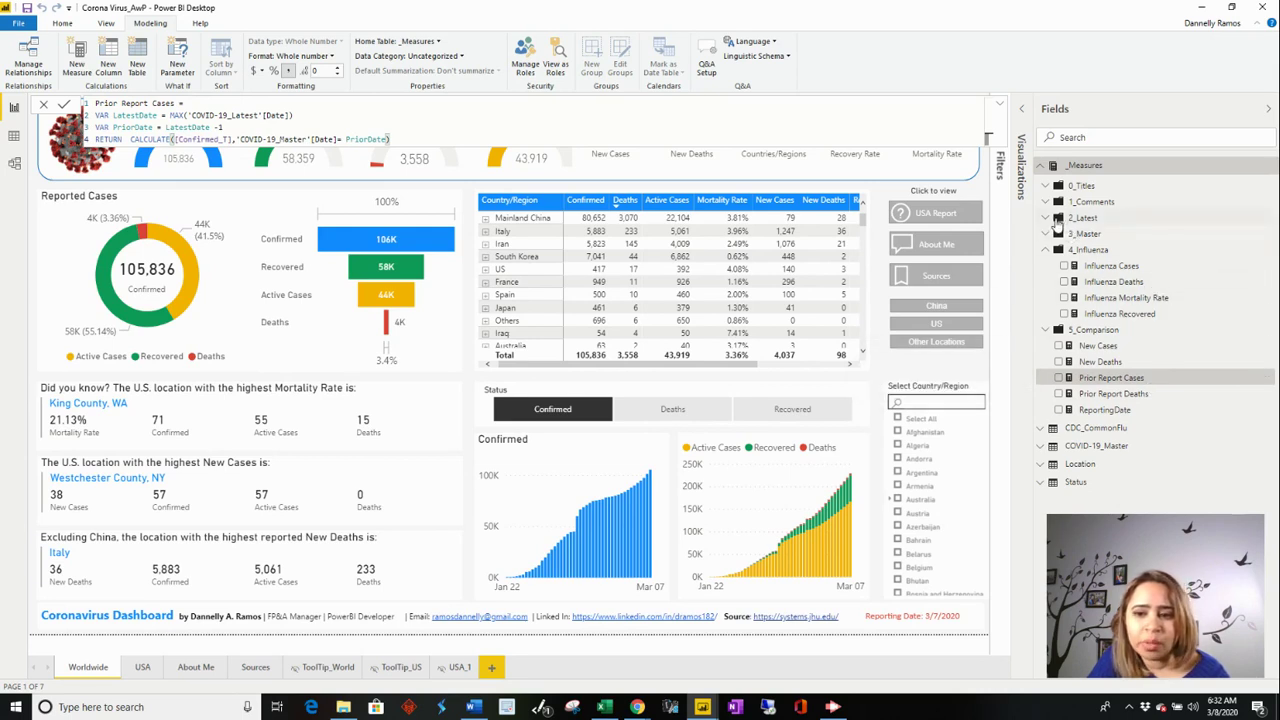
Look over the measures in the 3_Master folder and view the New Cases formula
{"action": "left_click", "coordinate": [1047, 234]}
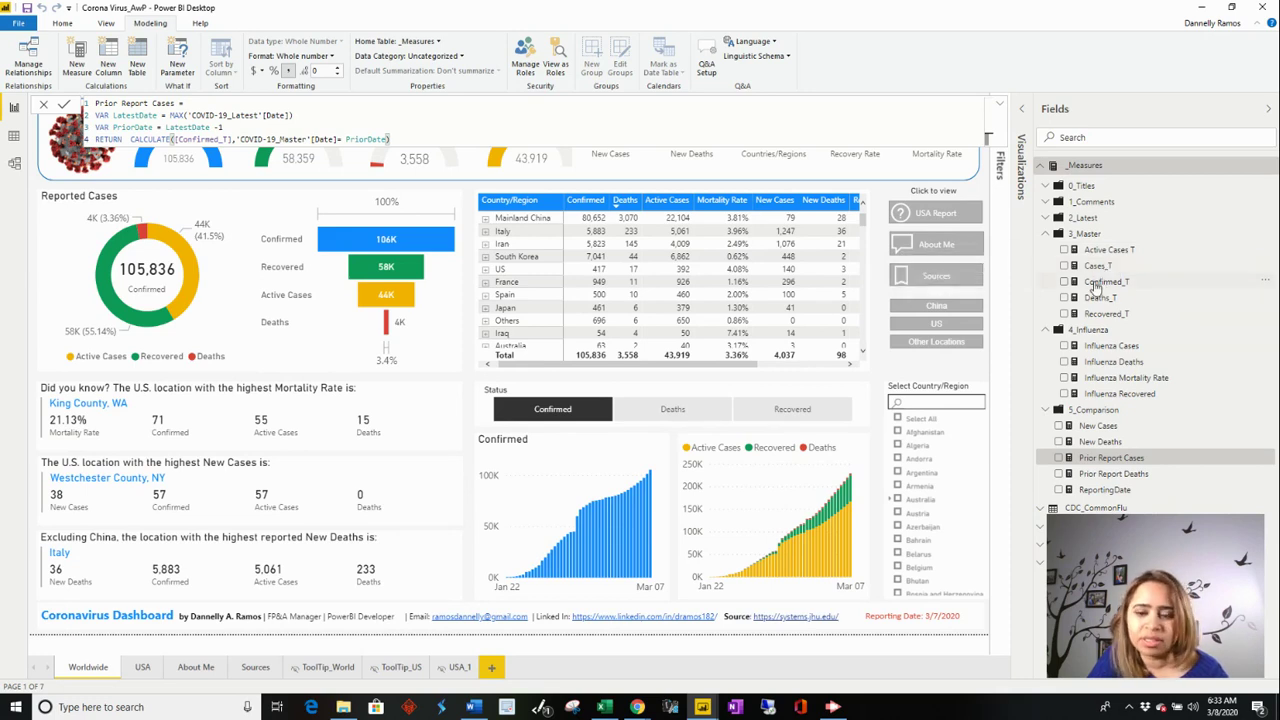
{"action": "left_click", "coordinate": [1052, 234]}
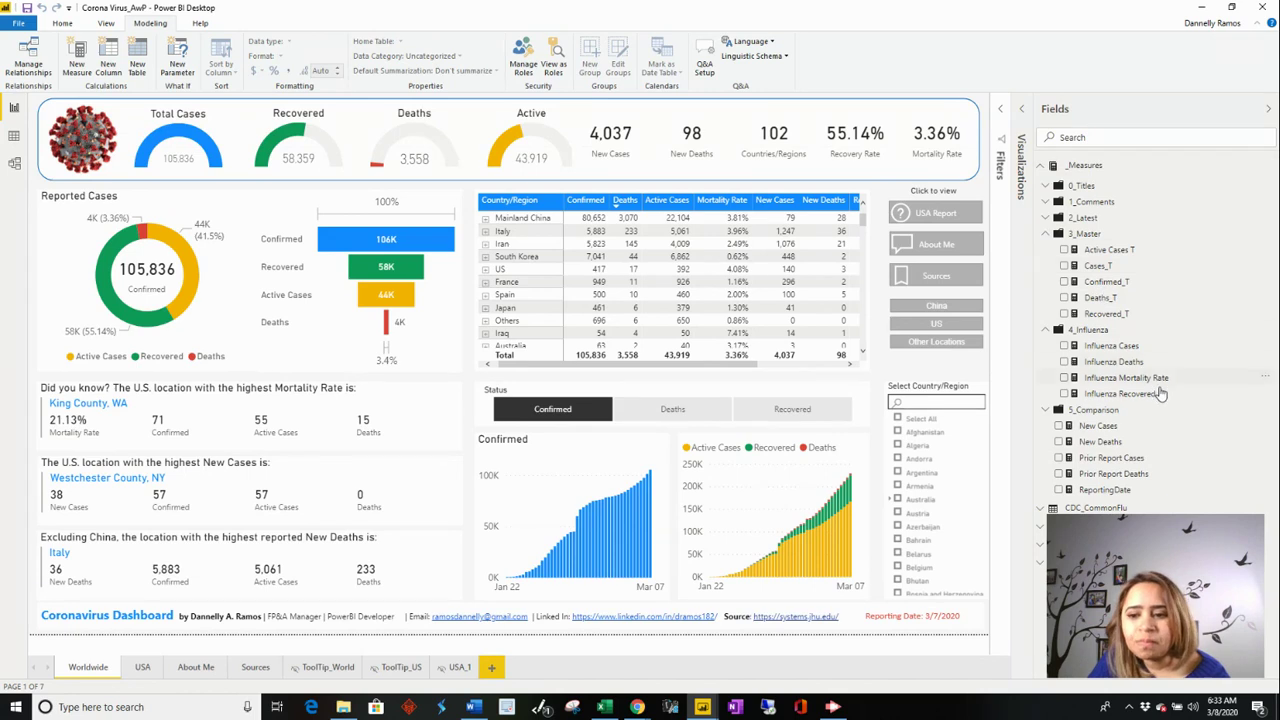
{"action": "left_click", "coordinate": [1120, 426]}
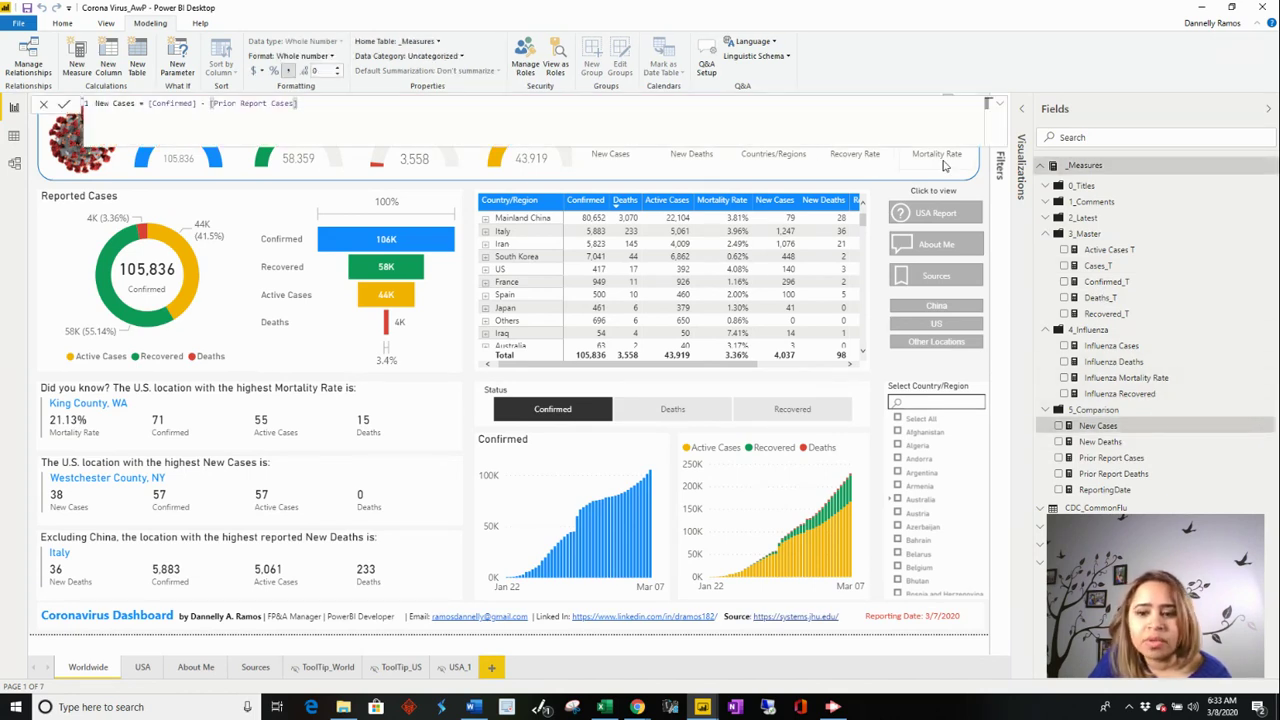
Examine the LatestDate, PriorDate and RETURN lines of the Prior Report Cases formula, and return to New Cases
{"action": "left_click", "coordinate": [1140, 459]}
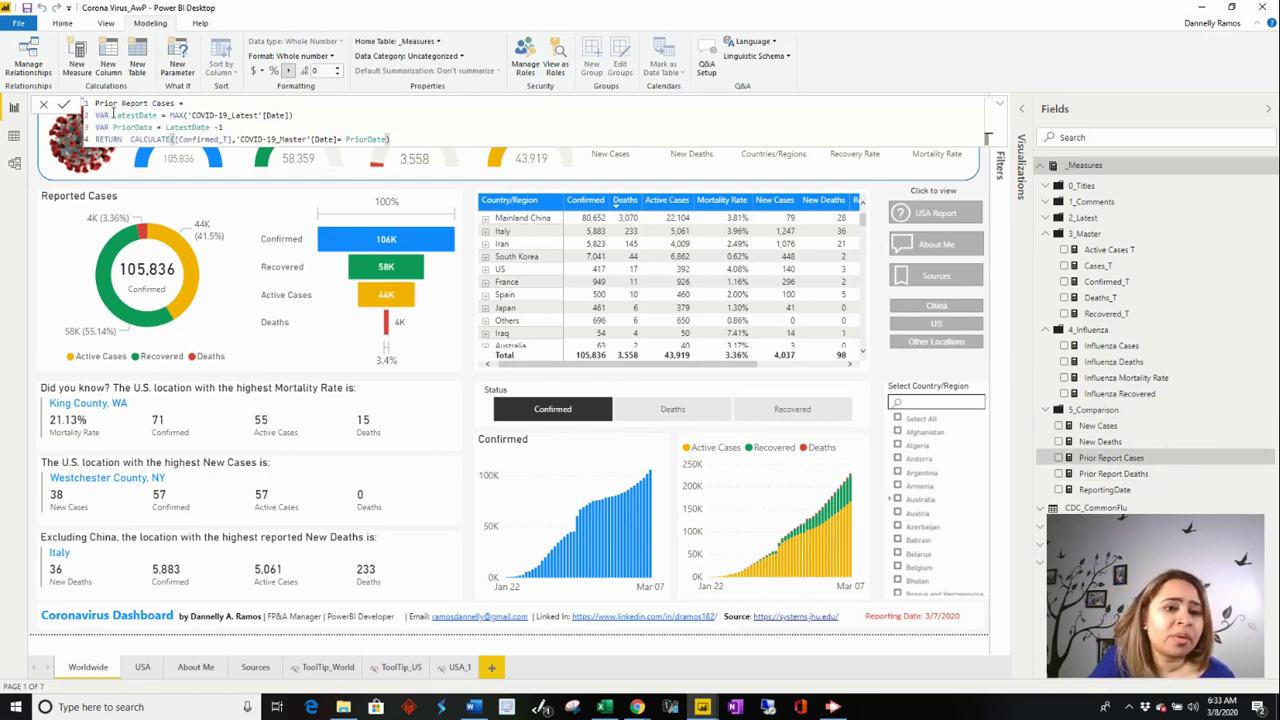
{"action": "left_click_drag", "start_coordinate": [112, 115], "coordinate": [293, 116]}
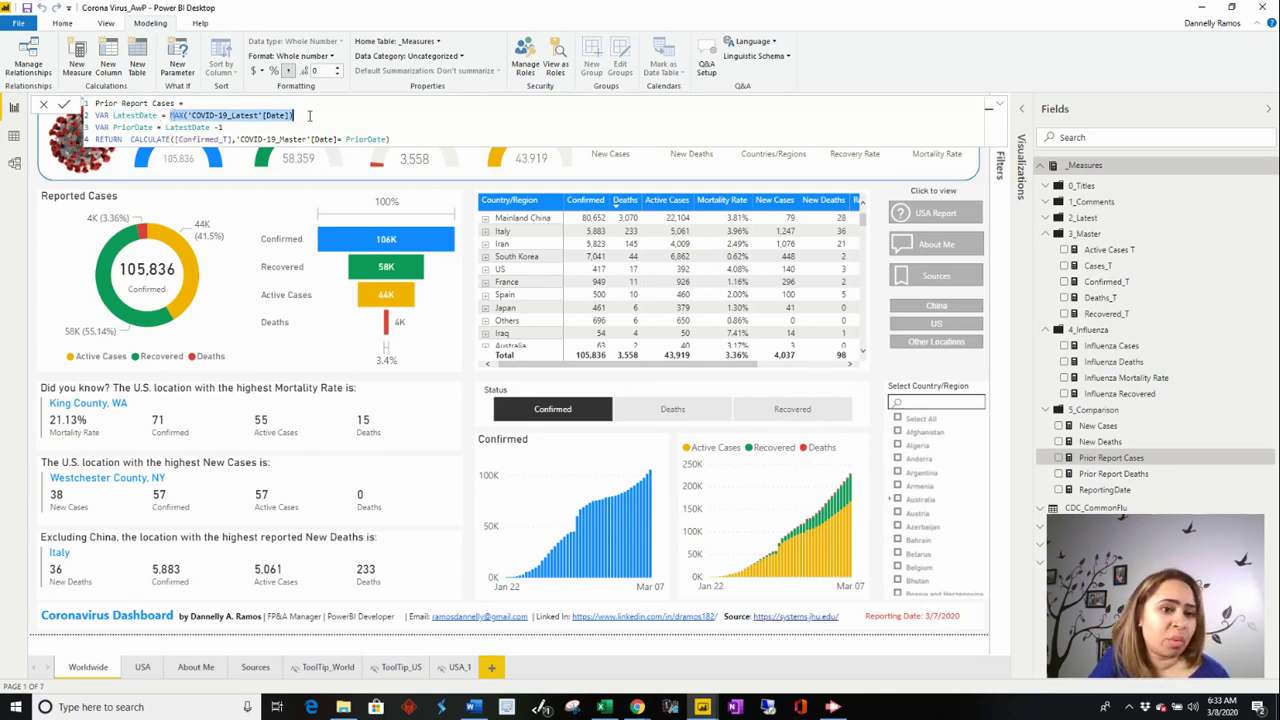
{"action": "left_click", "coordinate": [117, 128]}
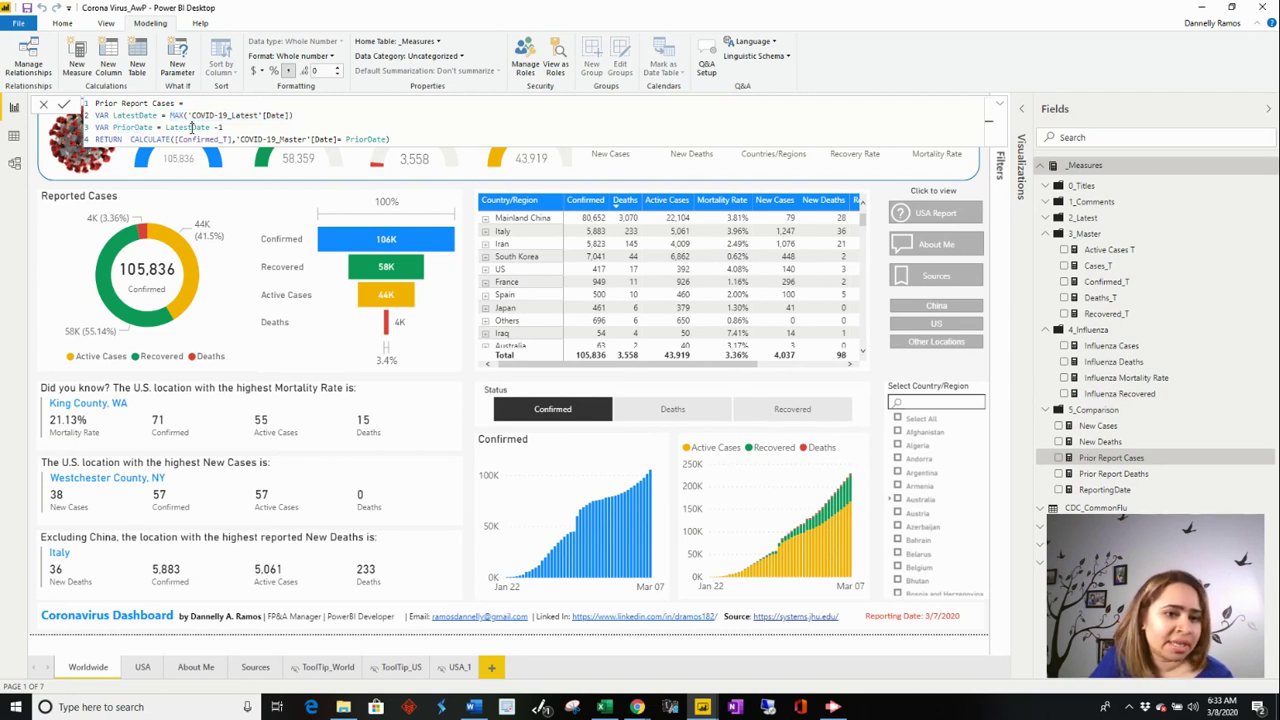
{"action": "left_click", "coordinate": [192, 128]}
{"action": "left_click", "coordinate": [225, 128]}
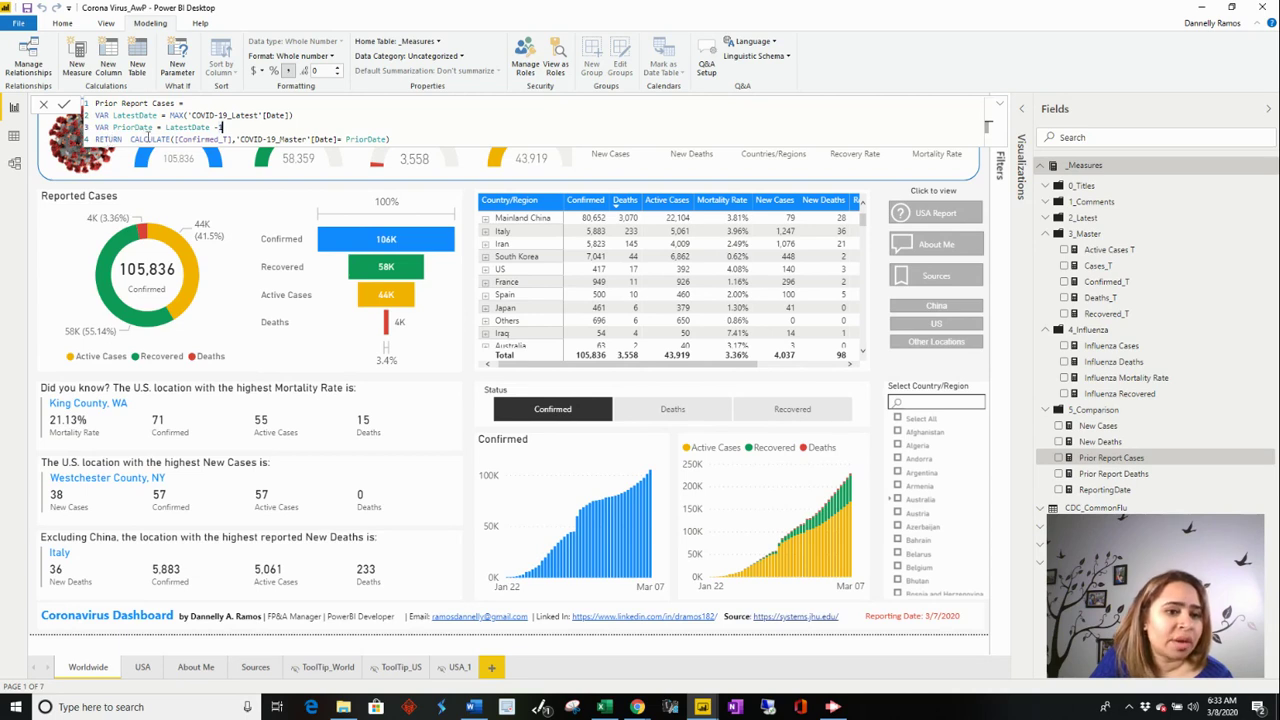
{"action": "type", "text": "1"}
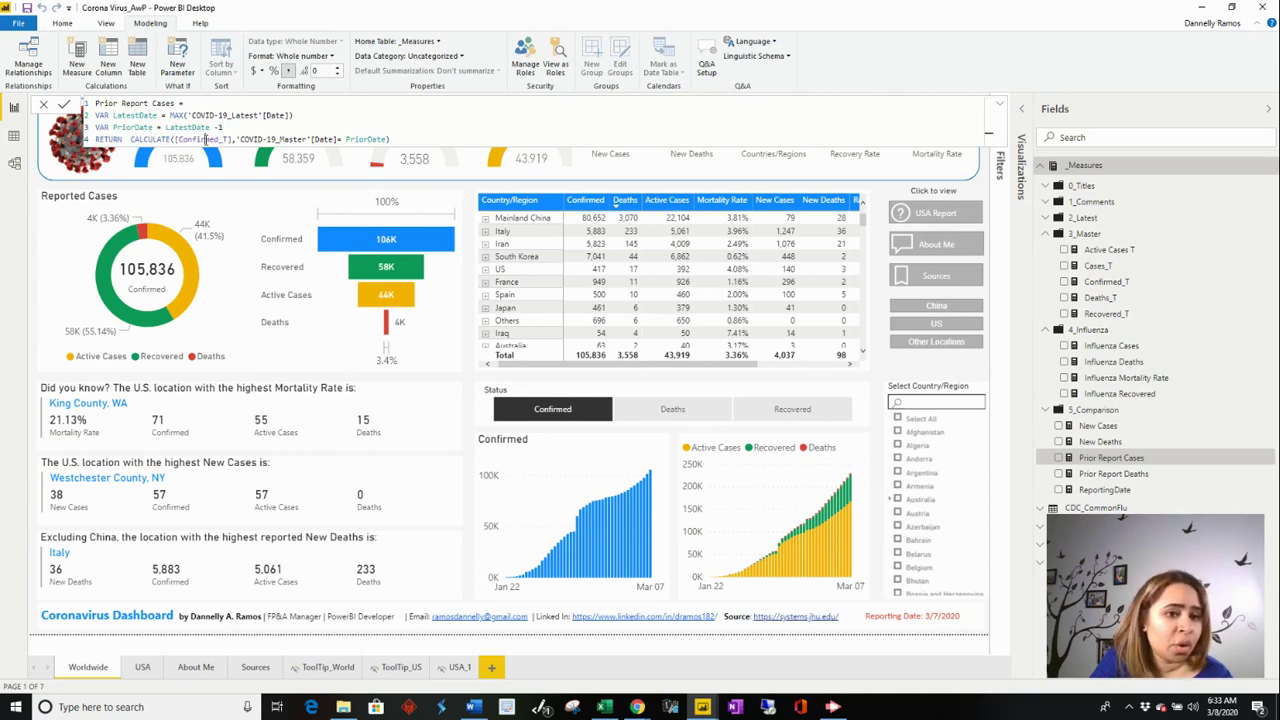
{"action": "left_click", "coordinate": [365, 139]}
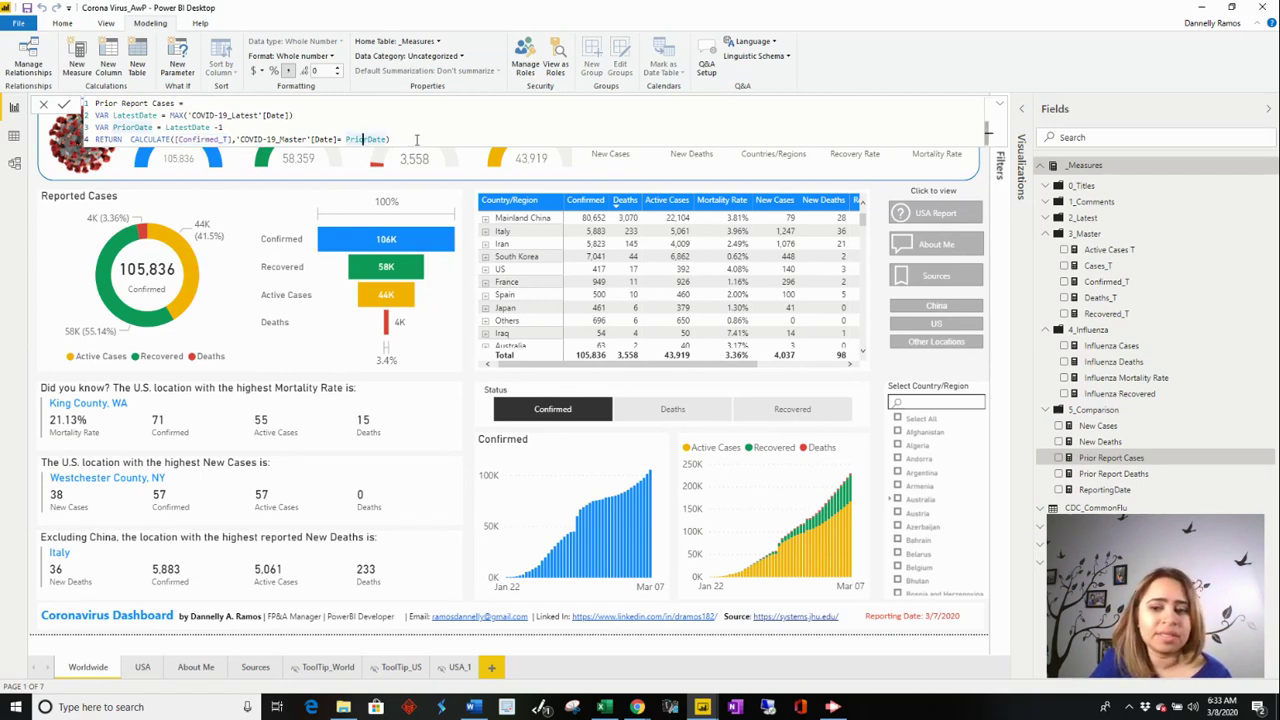
{"action": "left_click", "coordinate": [1100, 430]}
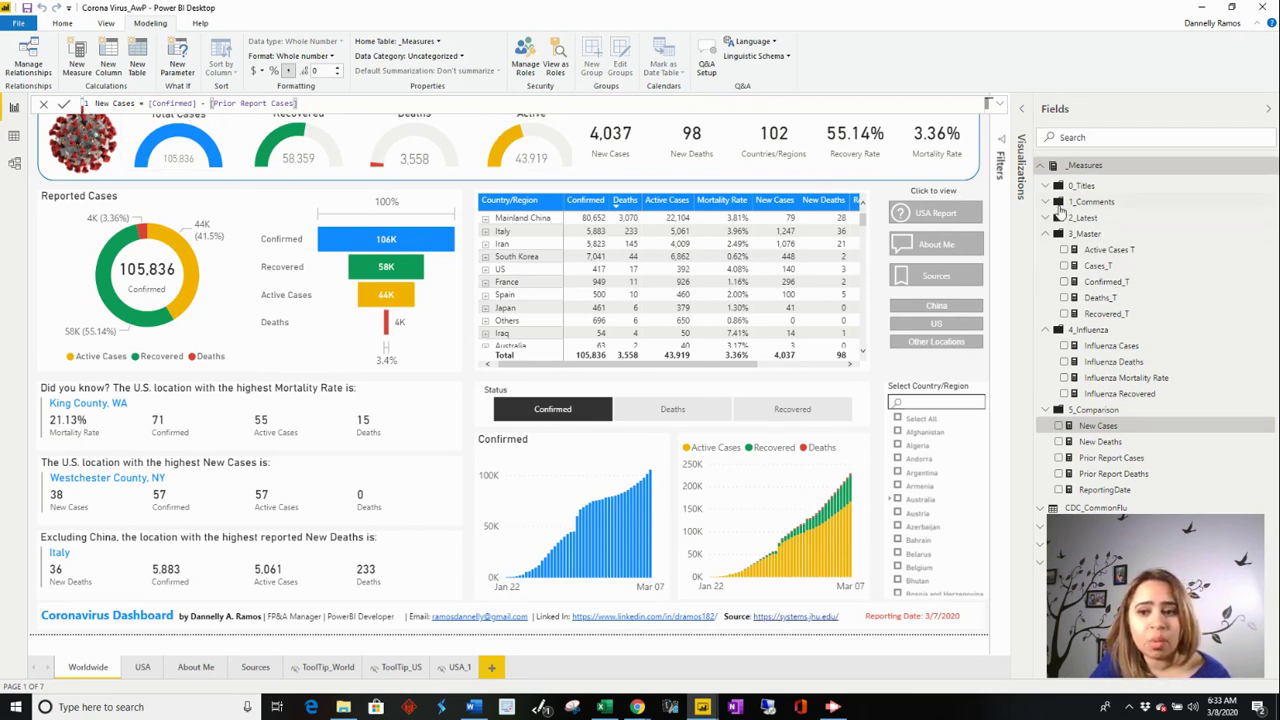
Examine the Confirmed formula in the 2_Latest folder, focusing on its COVID-19_Latest Status filter, and collapse the folder
{"action": "left_click", "coordinate": [1046, 222]}
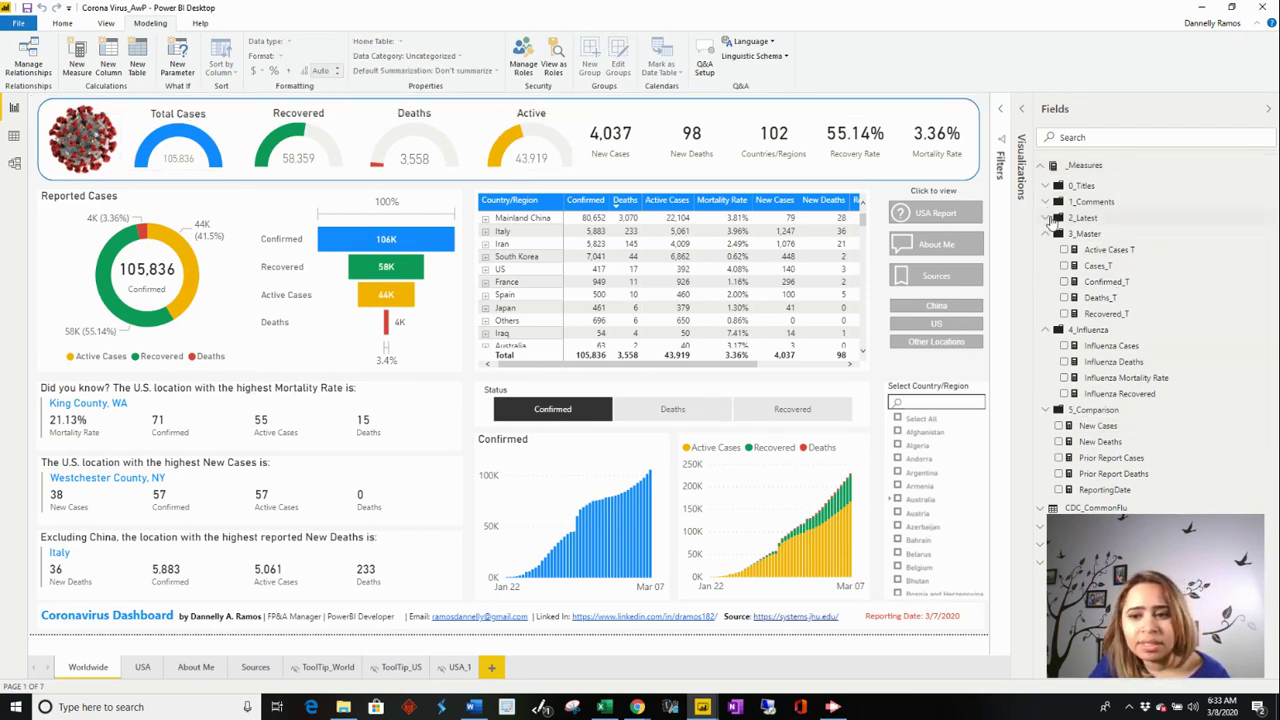
{"action": "left_click", "coordinate": [1044, 222]}
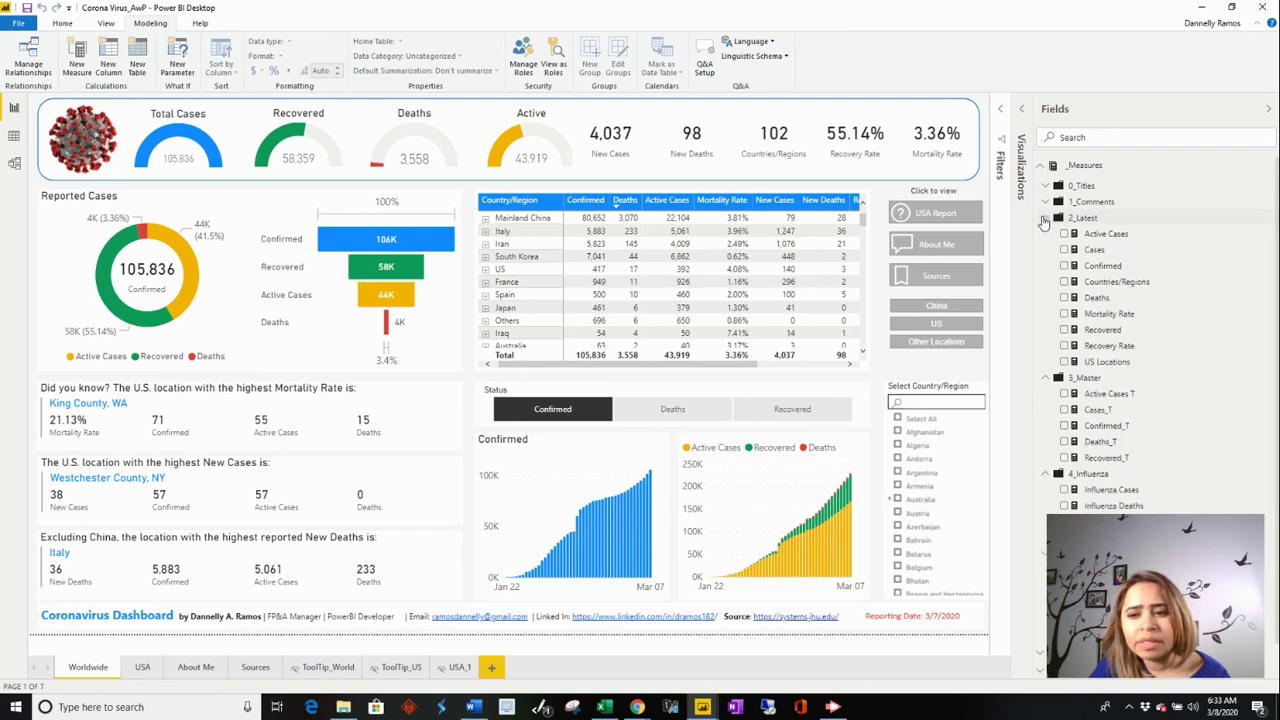
{"action": "left_click", "coordinate": [1126, 268]}
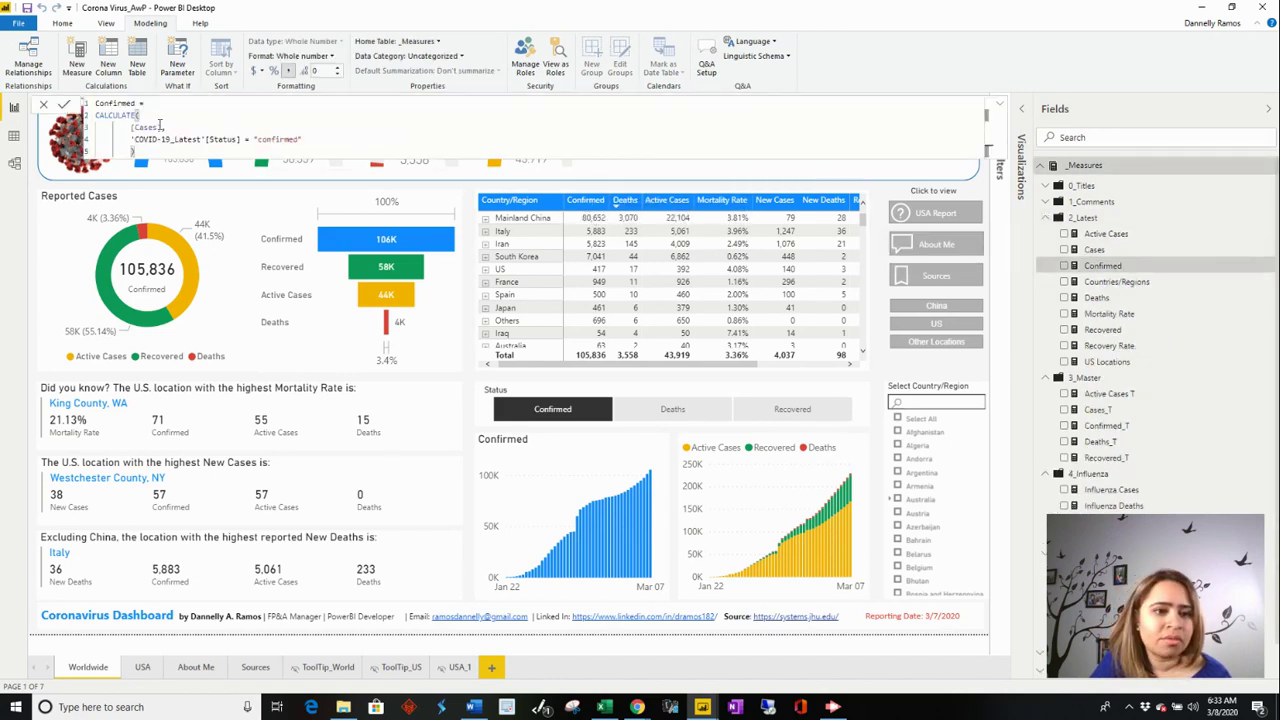
{"action": "double_click", "coordinate": [206, 140]}
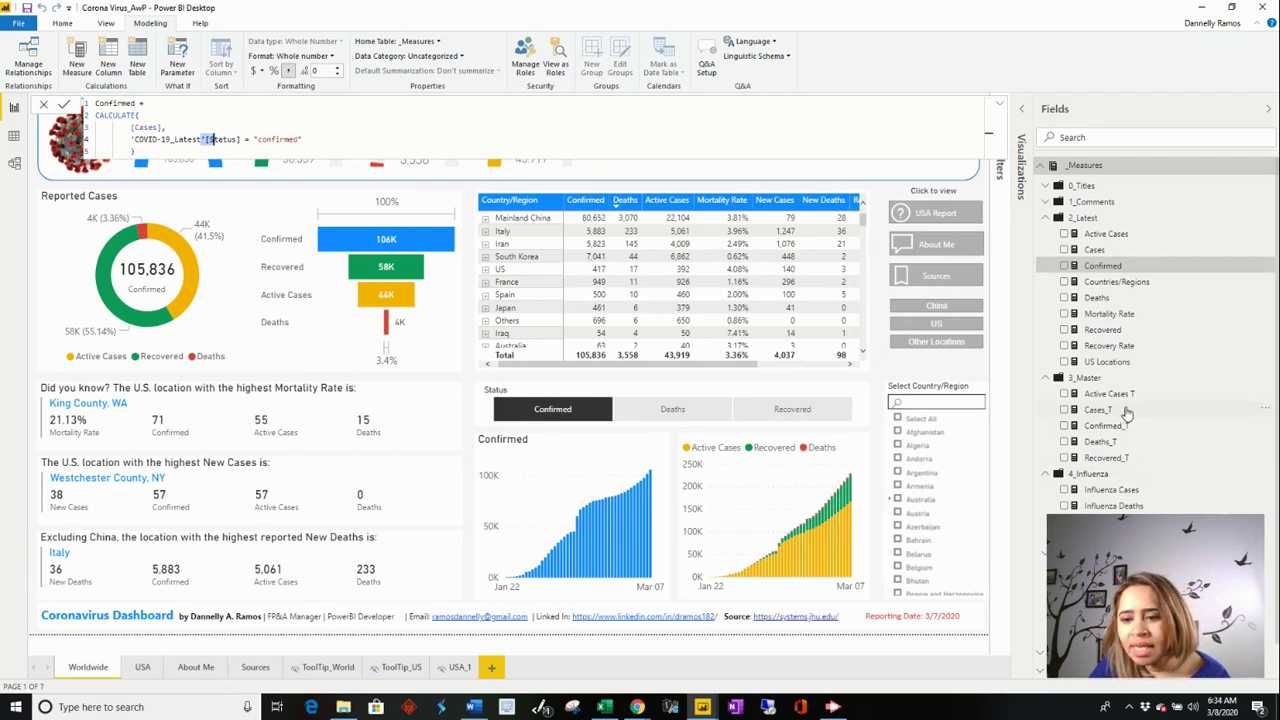
{"action": "scroll", "coordinate": [1127, 432], "scroll_direction": "down", "scroll_amount": 1}
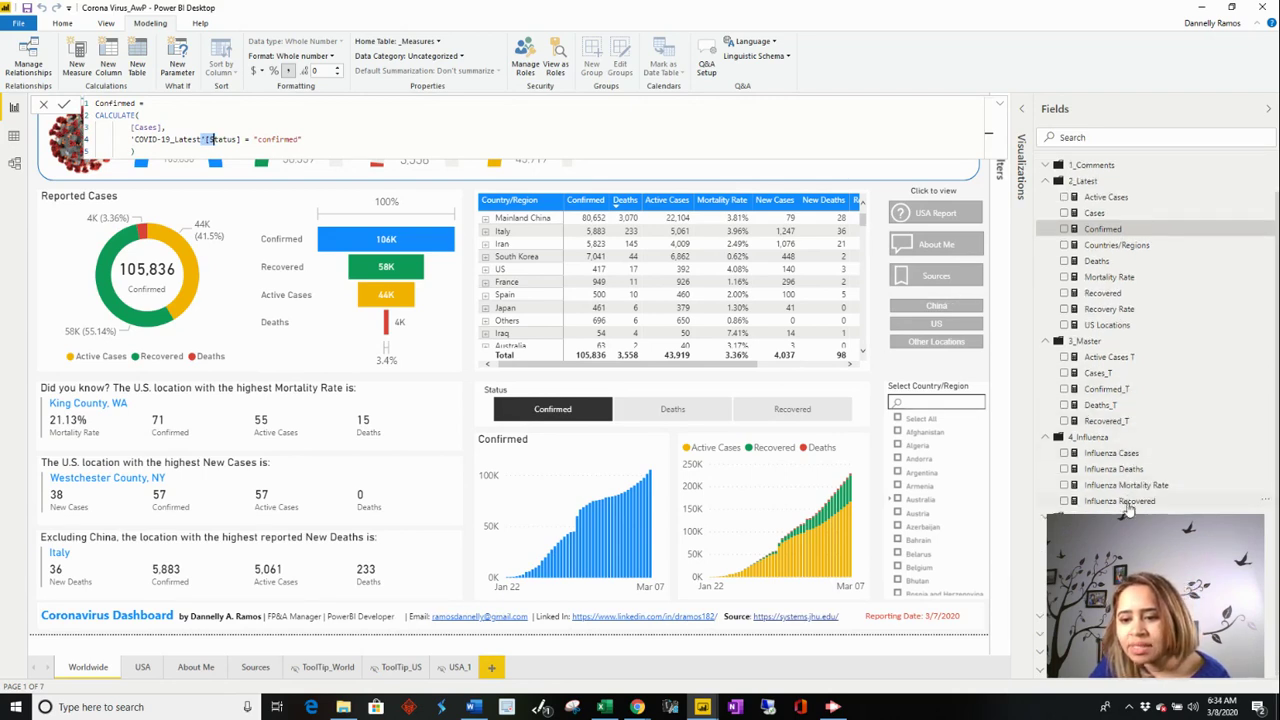
{"action": "left_click", "coordinate": [1130, 568]}
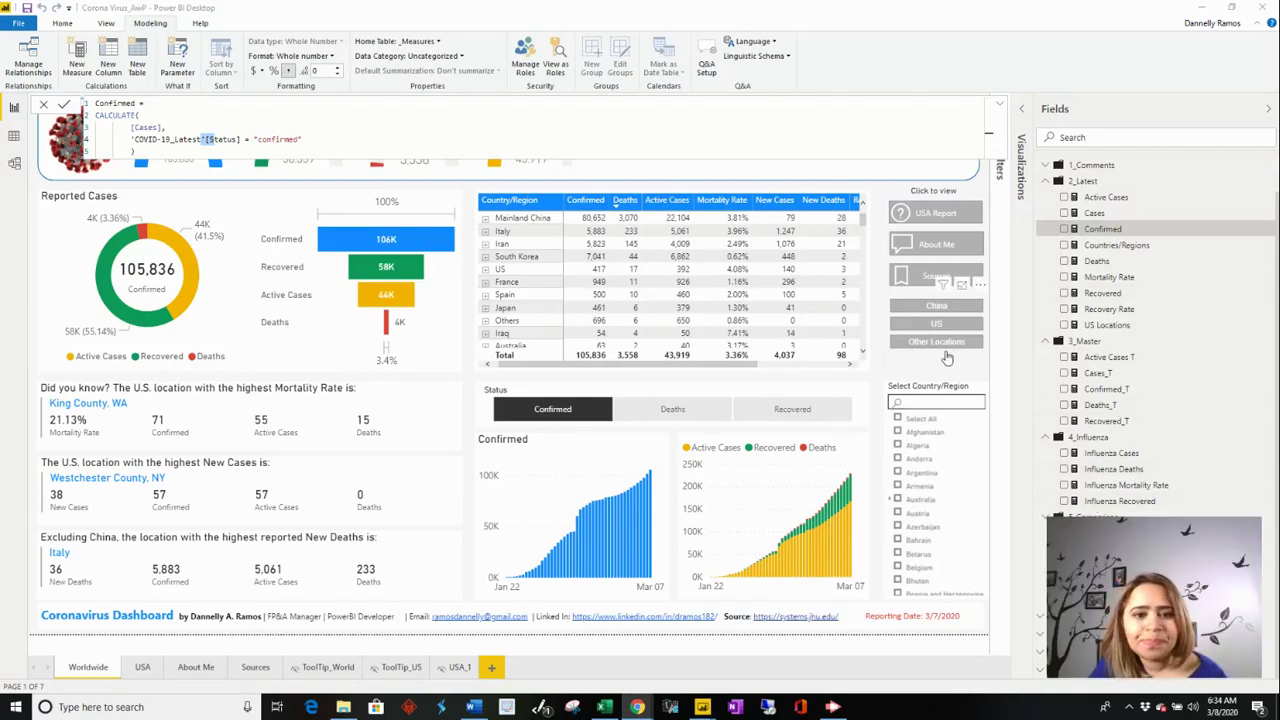
{"action": "left_click", "coordinate": [1052, 188]}
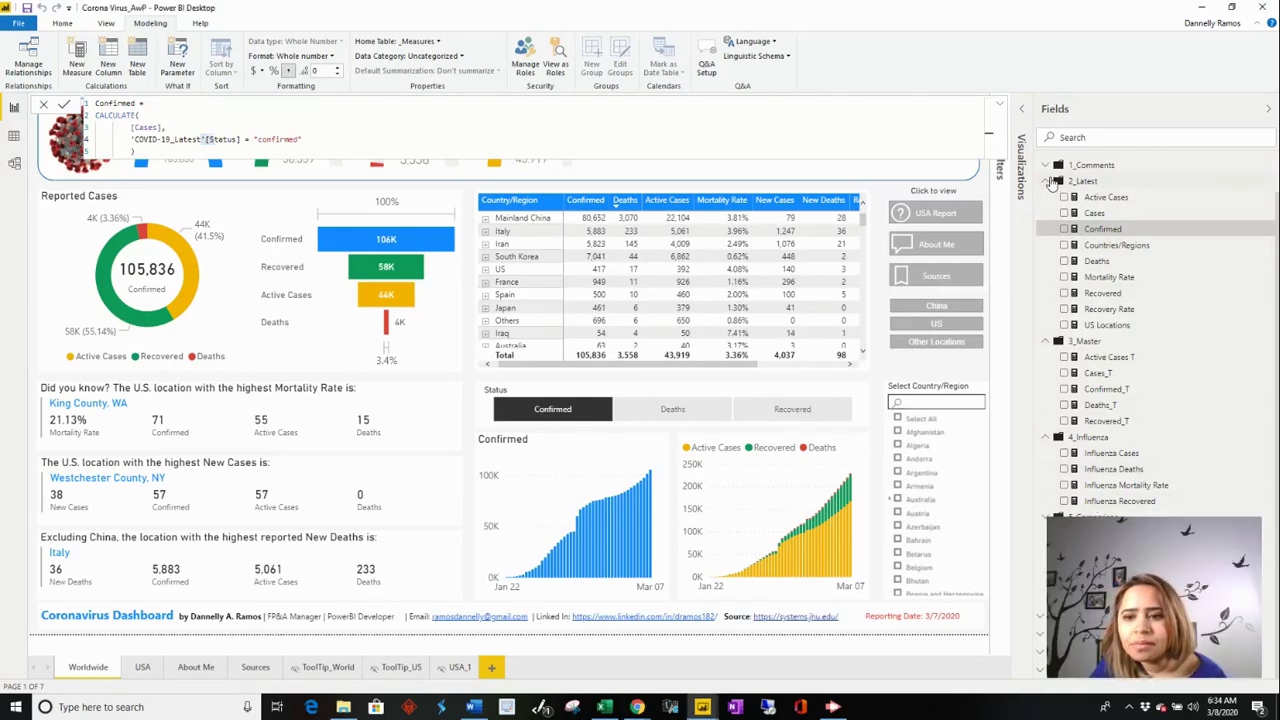
{"action": "left_click", "coordinate": [1048, 183]}
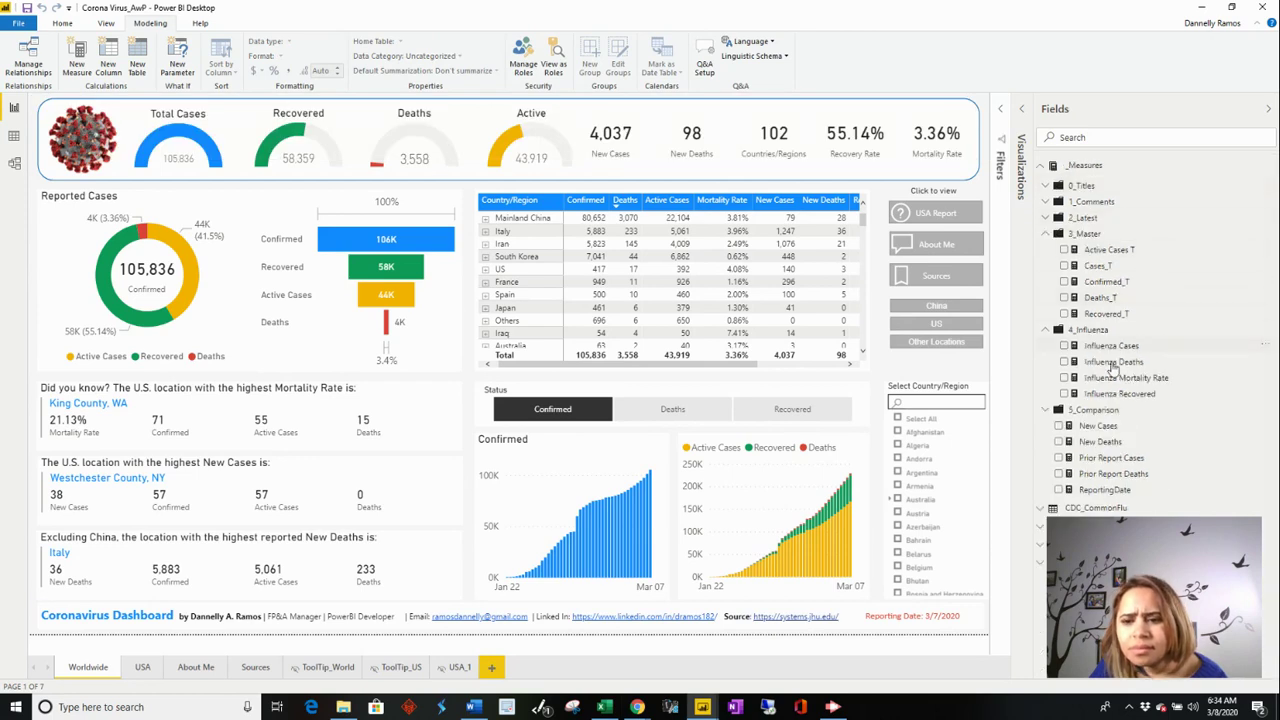
Review the formulas of the New Cases, New Deaths and Prior Report Deaths measures in the 5_Comparison folder
{"action": "left_click", "coordinate": [1126, 430]}
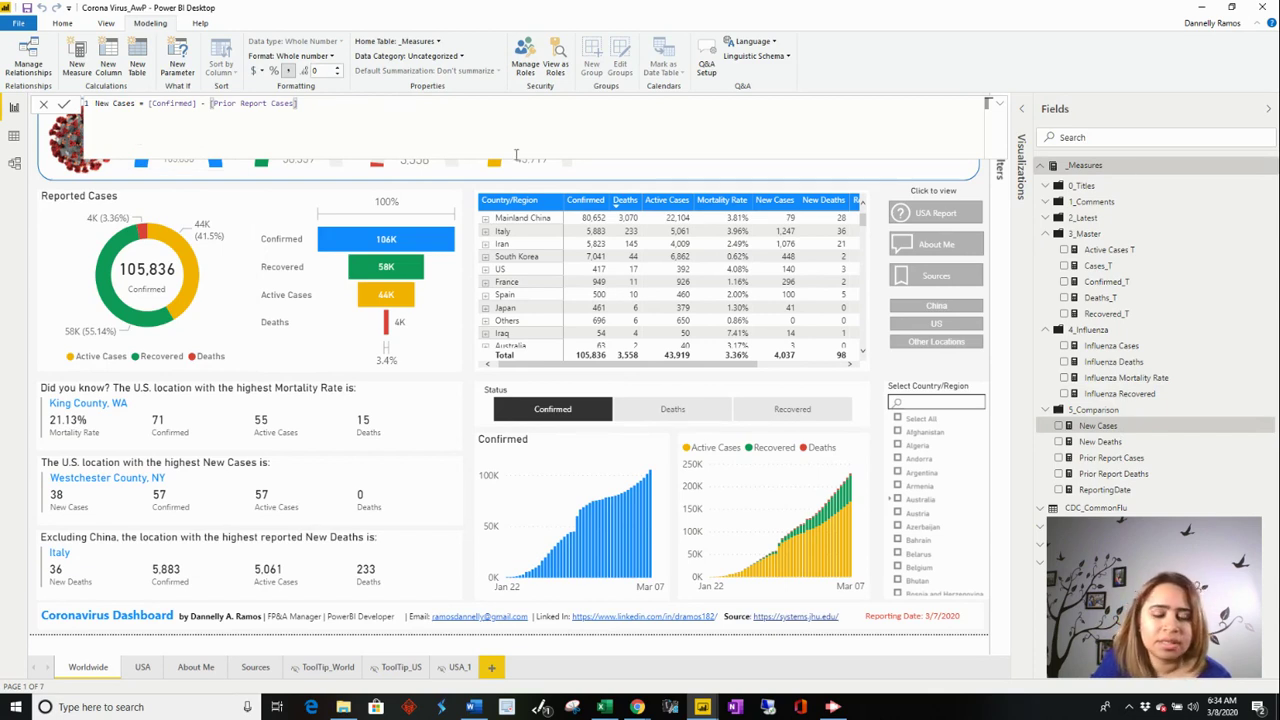
{"action": "left_click", "coordinate": [1111, 442]}
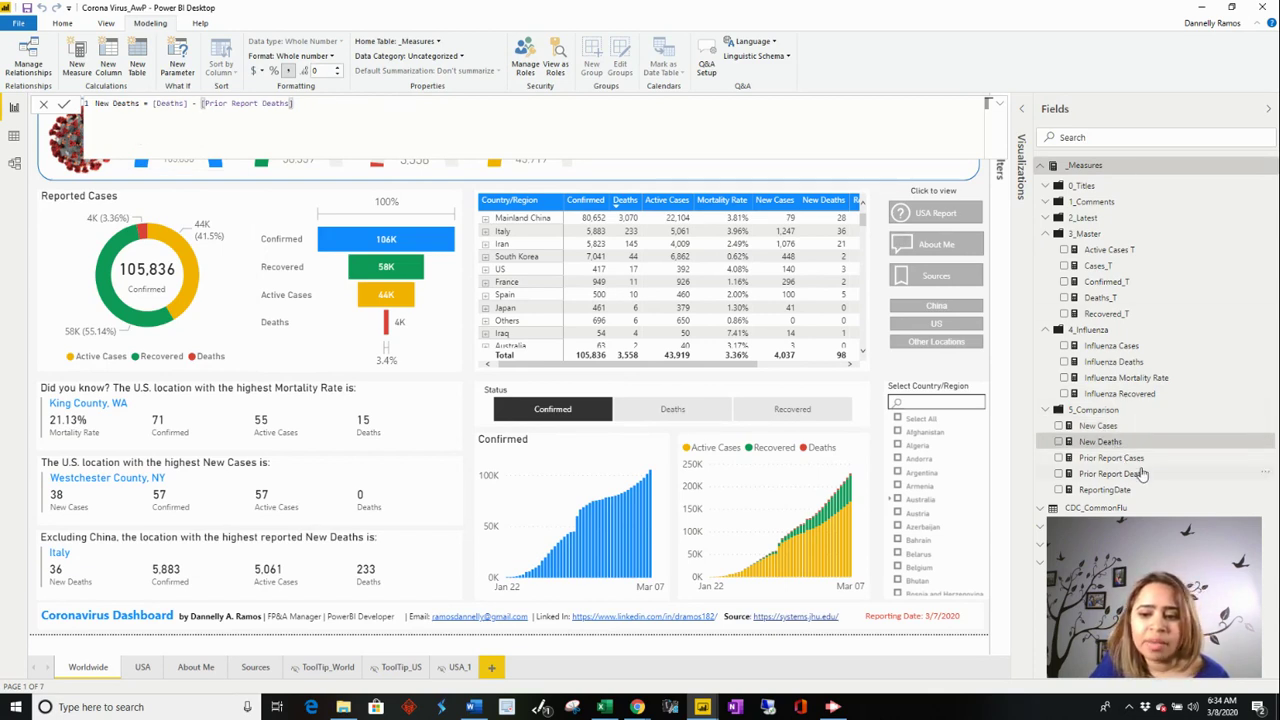
{"action": "left_click", "coordinate": [1134, 473]}
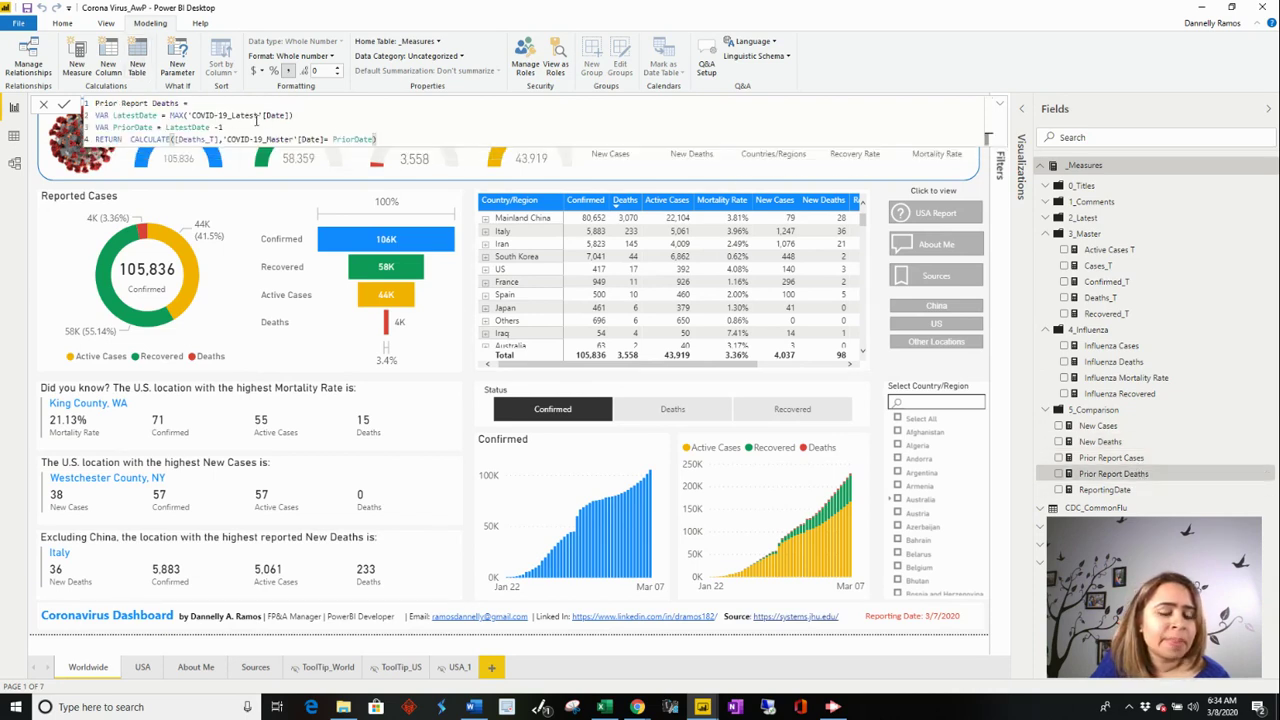
{"action": "left_click", "coordinate": [1114, 427]}
{"action": "left_click", "coordinate": [1116, 442]}
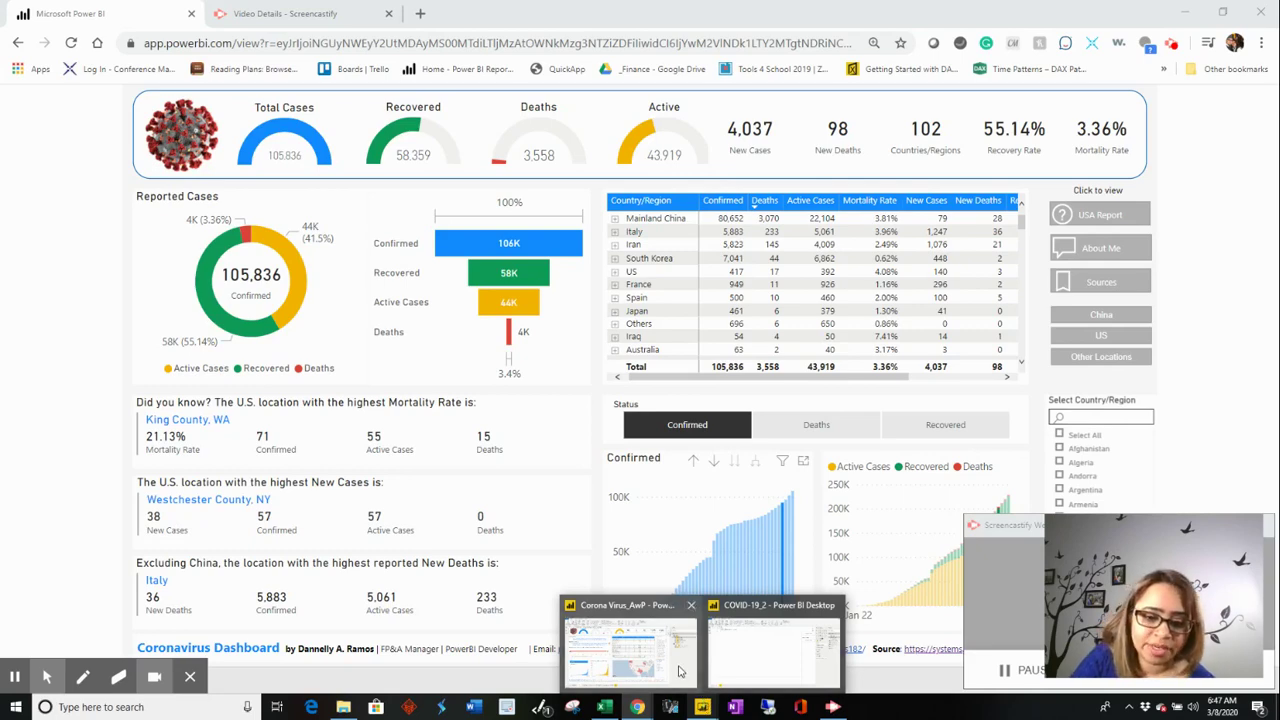
Switch to Corona Virus_AwP in Power BI Desktop and examine the Influenza cases for 1 death formula and the estimated deaths chart
{"action": "left_click", "coordinate": [680, 670]}
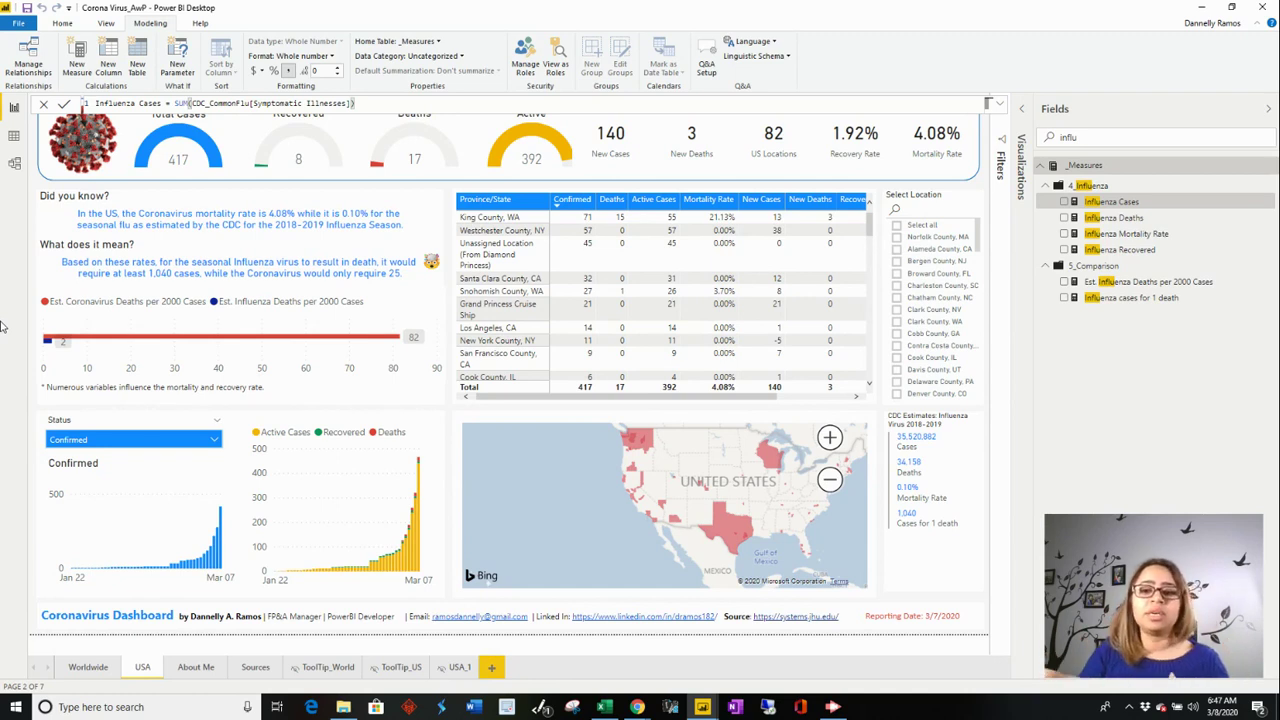
{"action": "left_click", "coordinate": [1166, 300]}
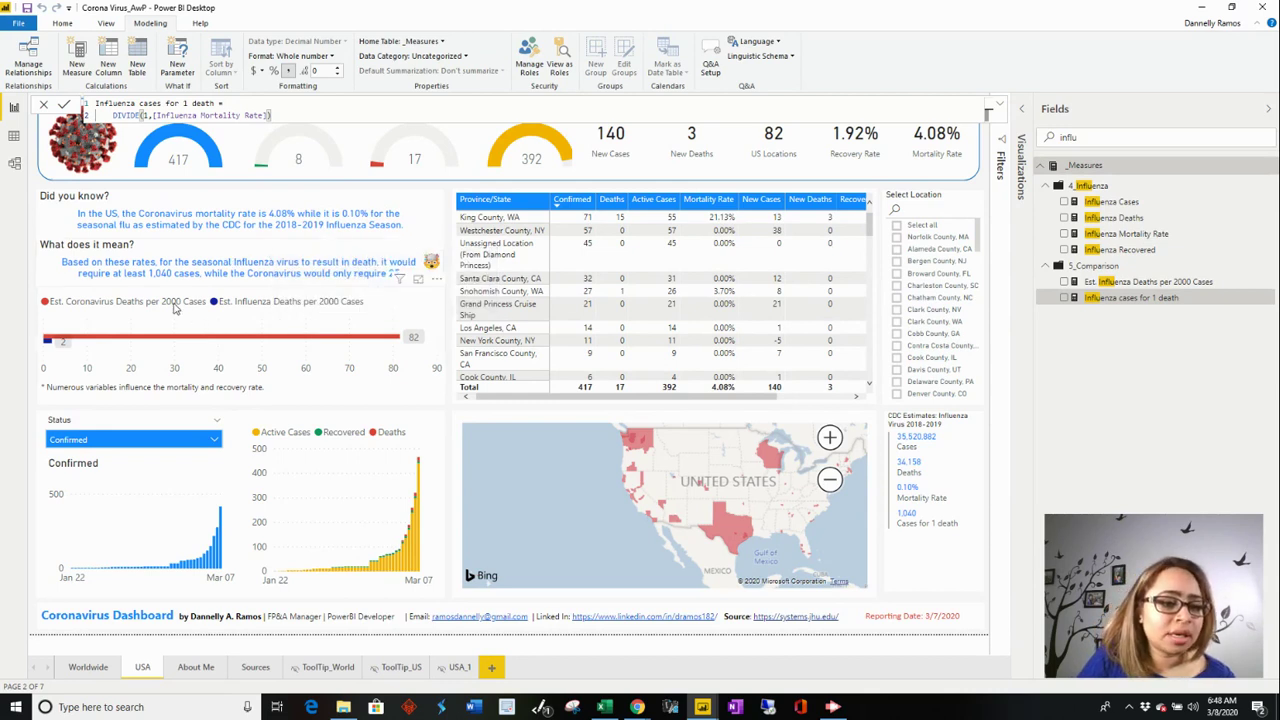
{"action": "left_click", "coordinate": [170, 334]}
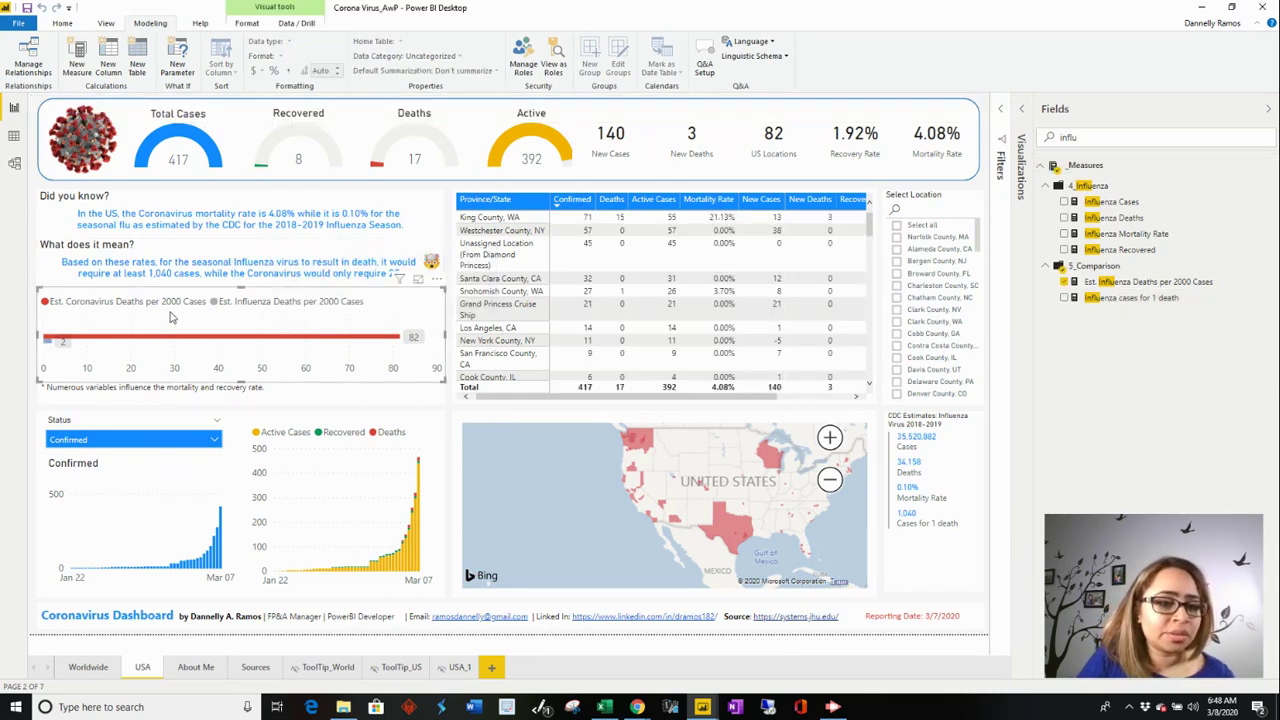
{"action": "left_click", "coordinate": [60, 320]}
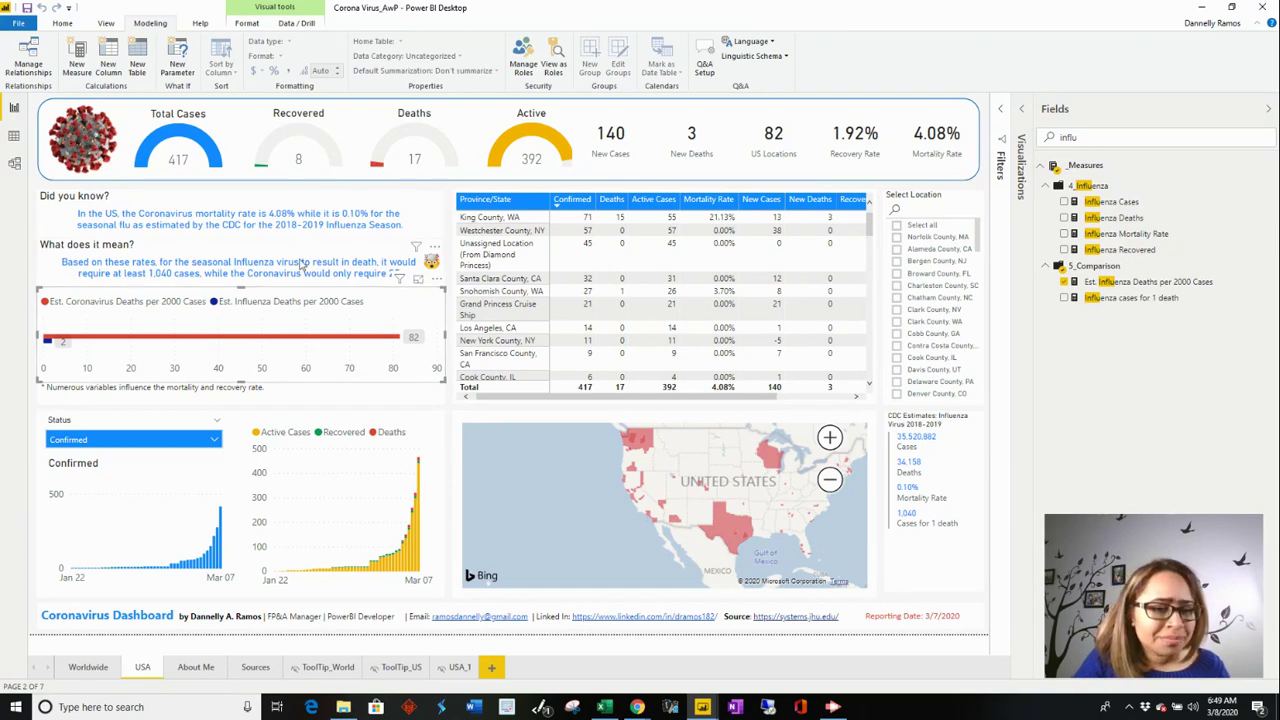
Select the "What does it mean?" card and clear the influenza search filter from the field list
{"action": "left_click", "coordinate": [194, 259]}
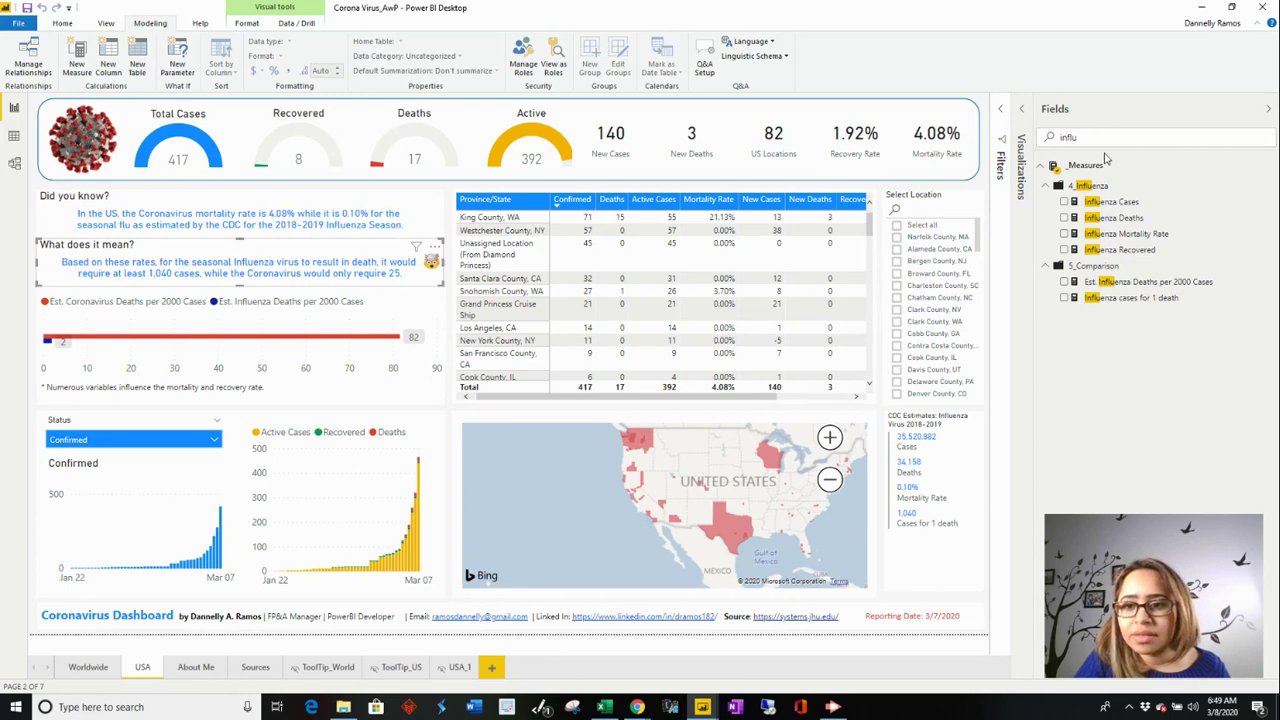
{"action": "key", "text": "BackSpace"}
{"action": "key", "text": "BackSpace"}
{"action": "key", "text": "BackSpace"}
{"action": "key", "text": "BackSpace"}
{"action": "key", "text": "BackSpace"}
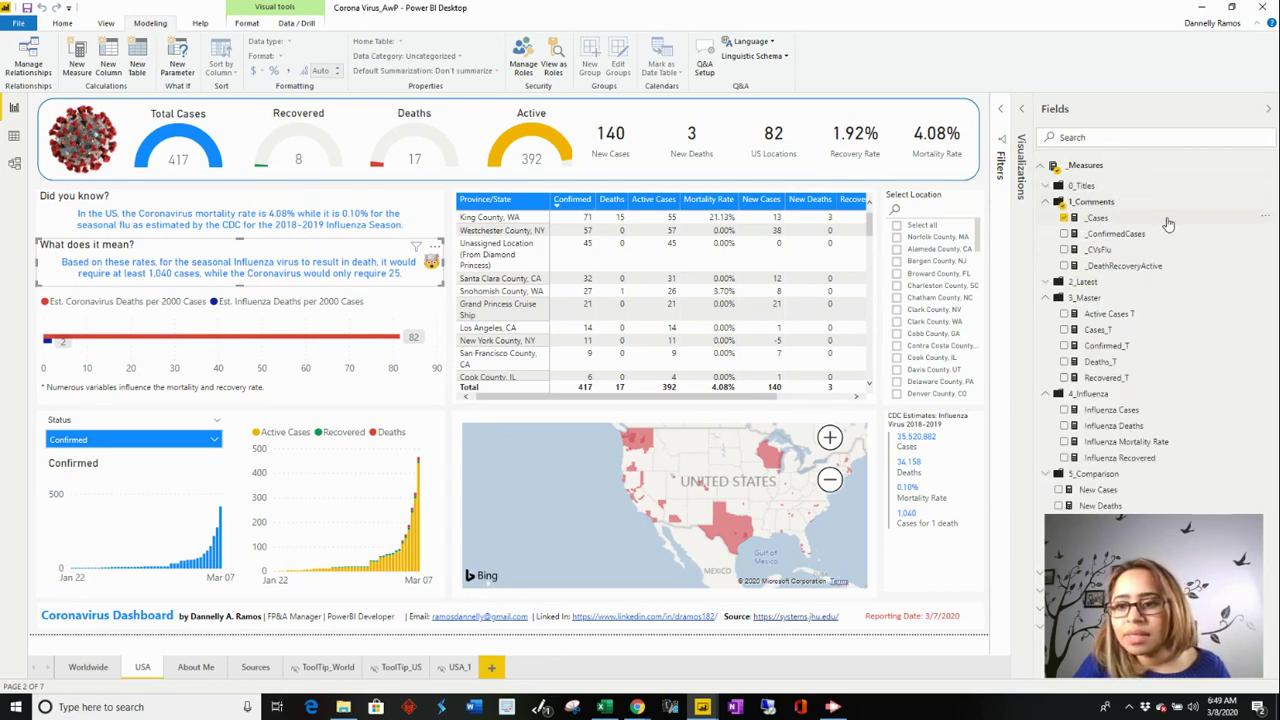
Review the formulas of the _CVsFlu, _DeathRecoveryActive, _Cases and _ConfirmedCases measures in the 1_Comments folder
{"action": "left_click", "coordinate": [1134, 253]}
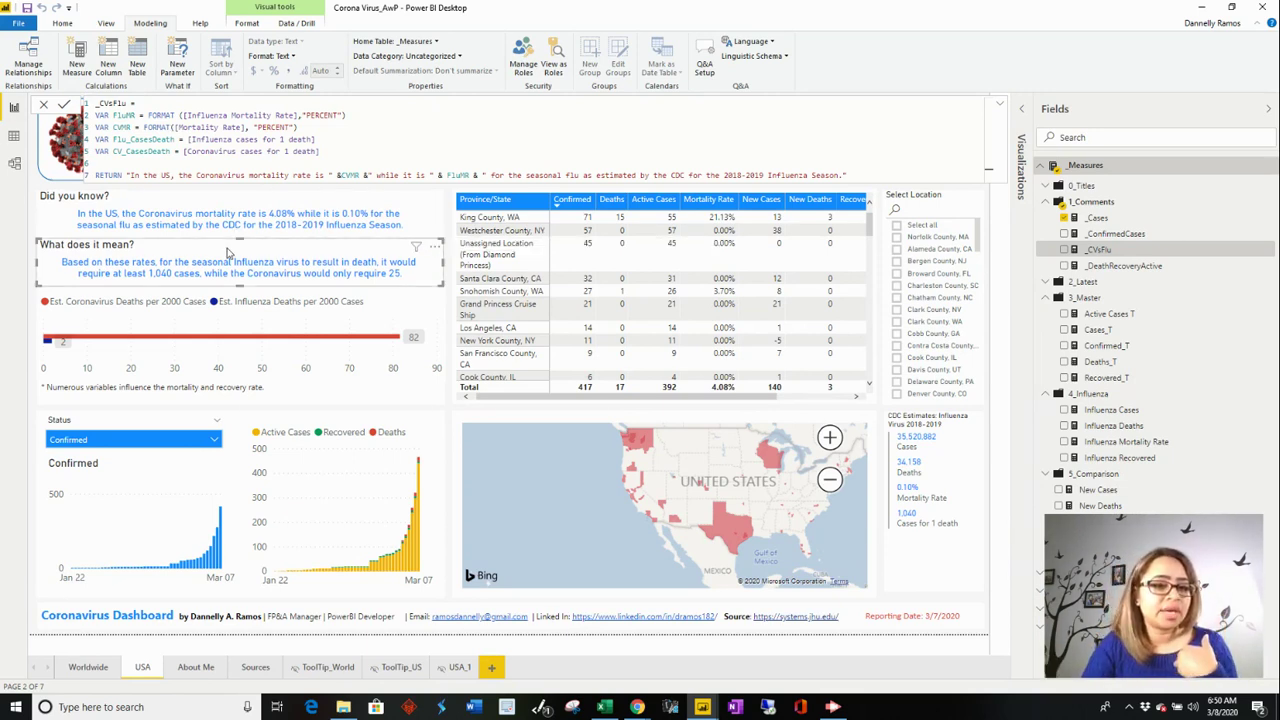
{"action": "left_click", "coordinate": [1141, 268]}
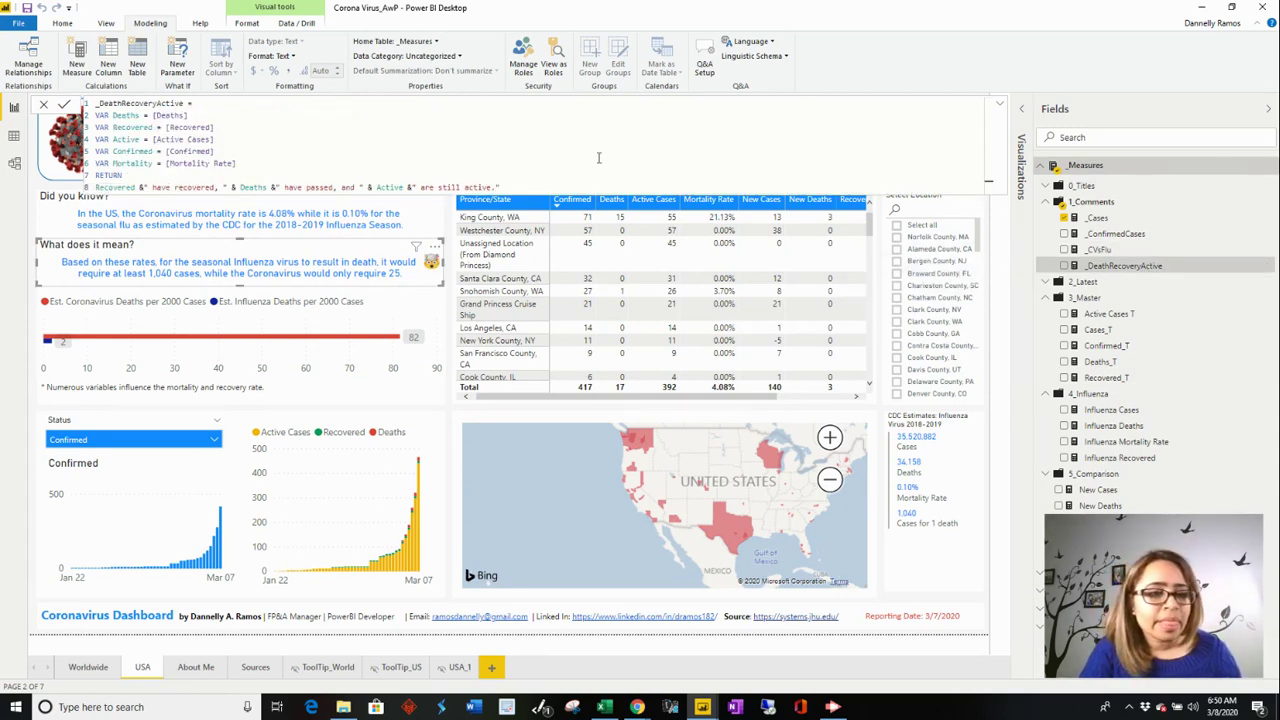
{"action": "left_click", "coordinate": [1102, 218]}
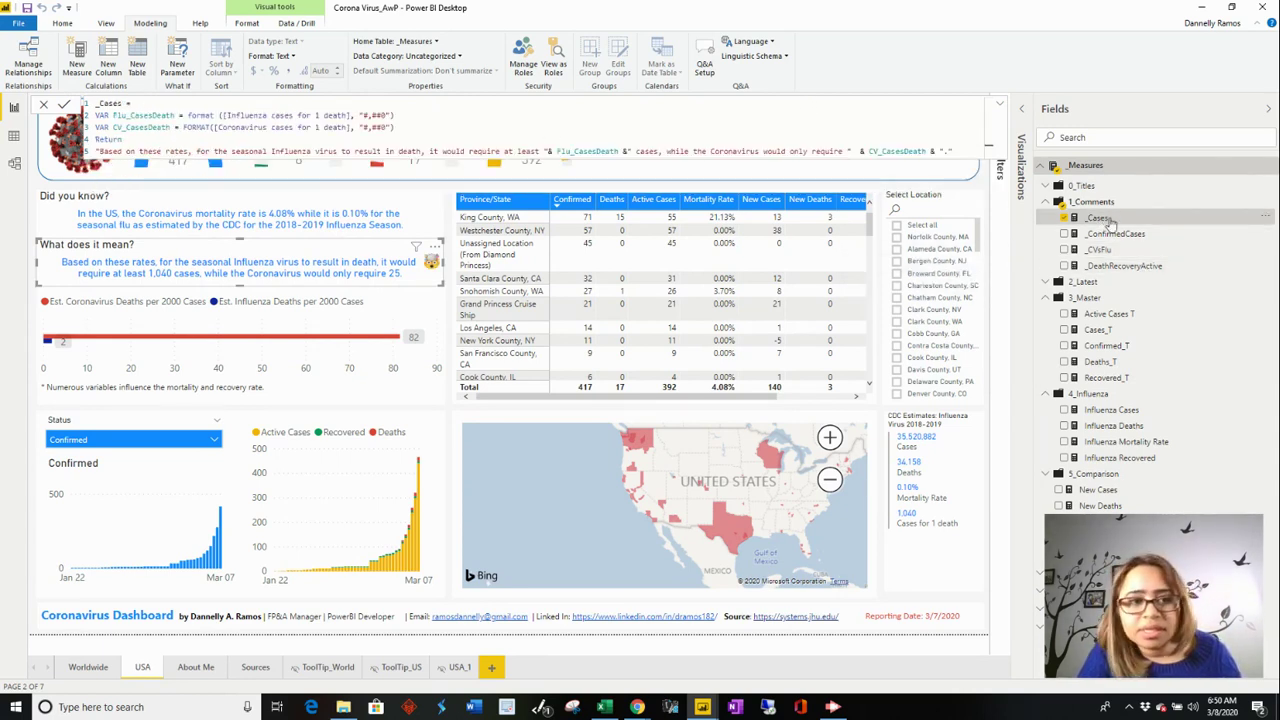
{"action": "left_click", "coordinate": [1137, 237]}
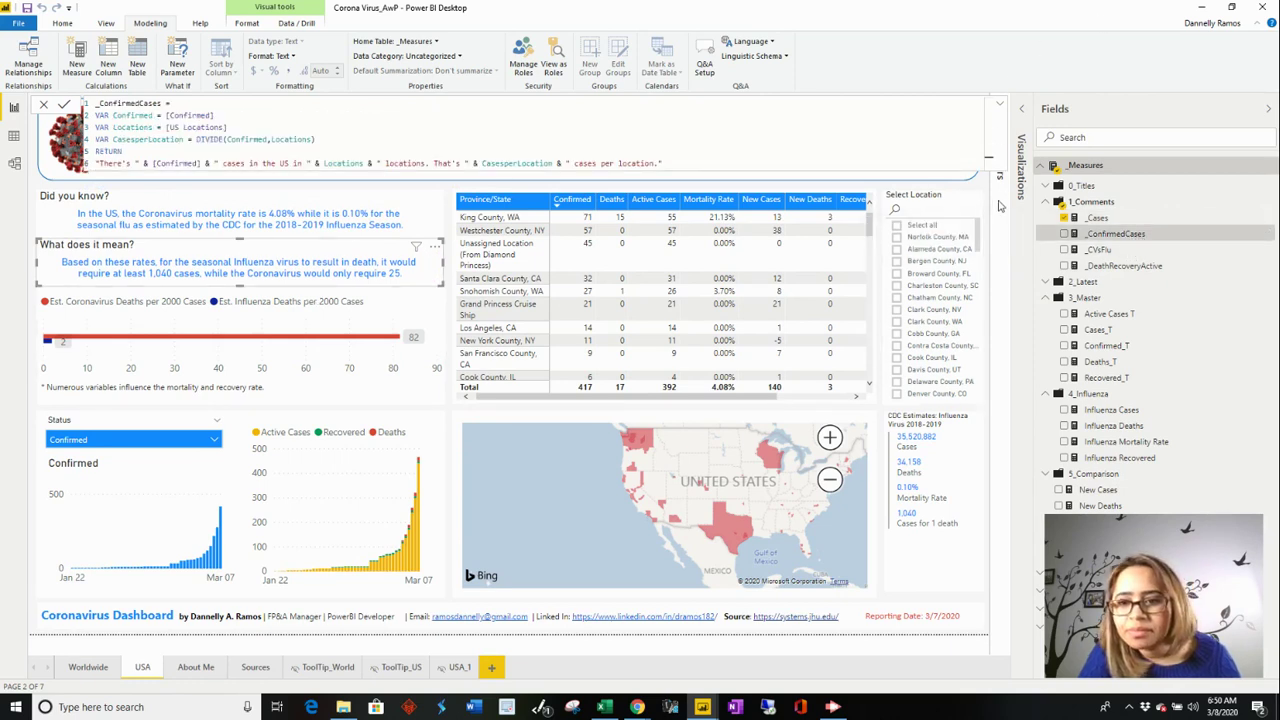
Show the card's visualization settings and examine the full _Cases formula, including its closing CV_CasesDeath expression
{"action": "left_click", "coordinate": [1021, 110]}
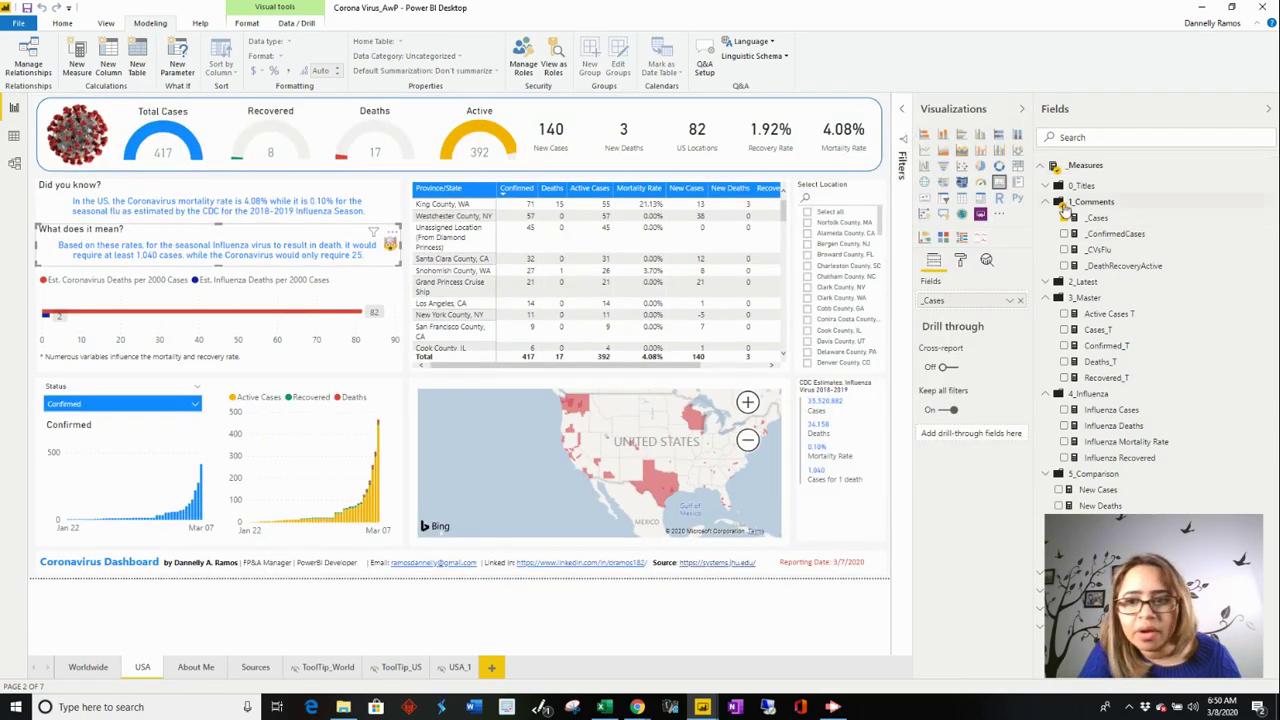
{"action": "left_click", "coordinate": [1097, 217]}
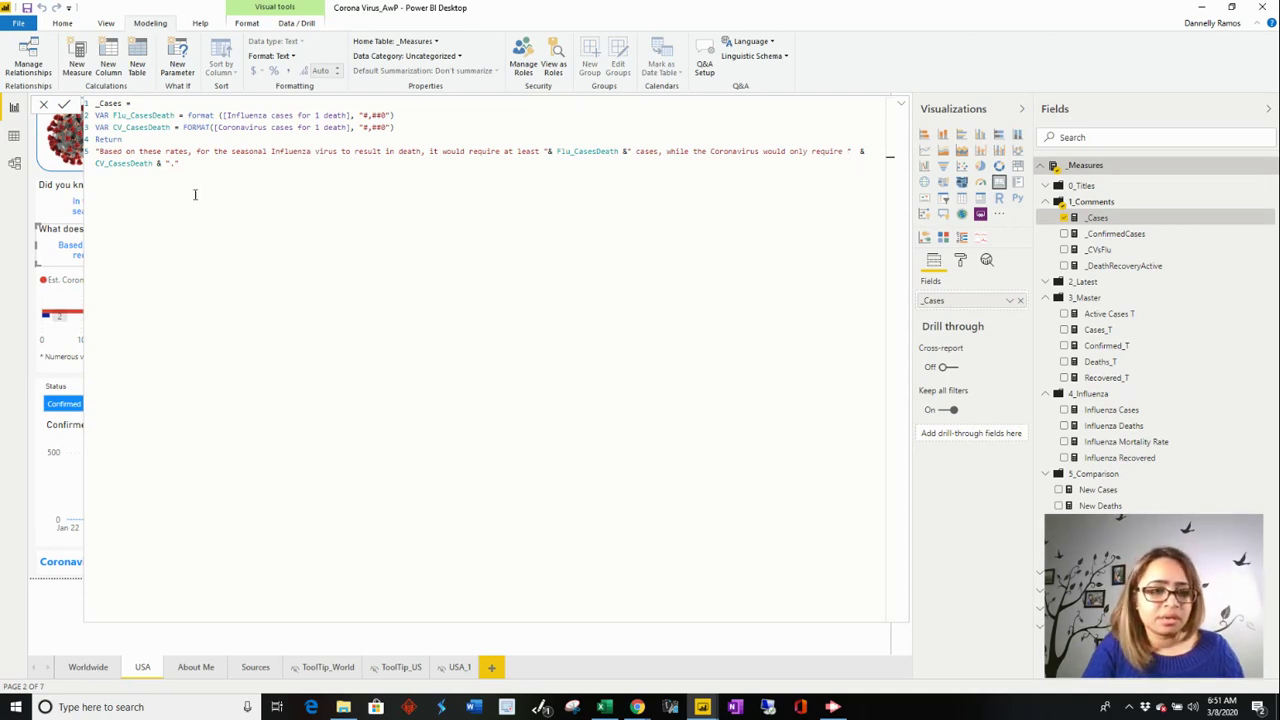
{"action": "left_click_drag", "start_coordinate": [182, 164], "coordinate": [88, 170]}
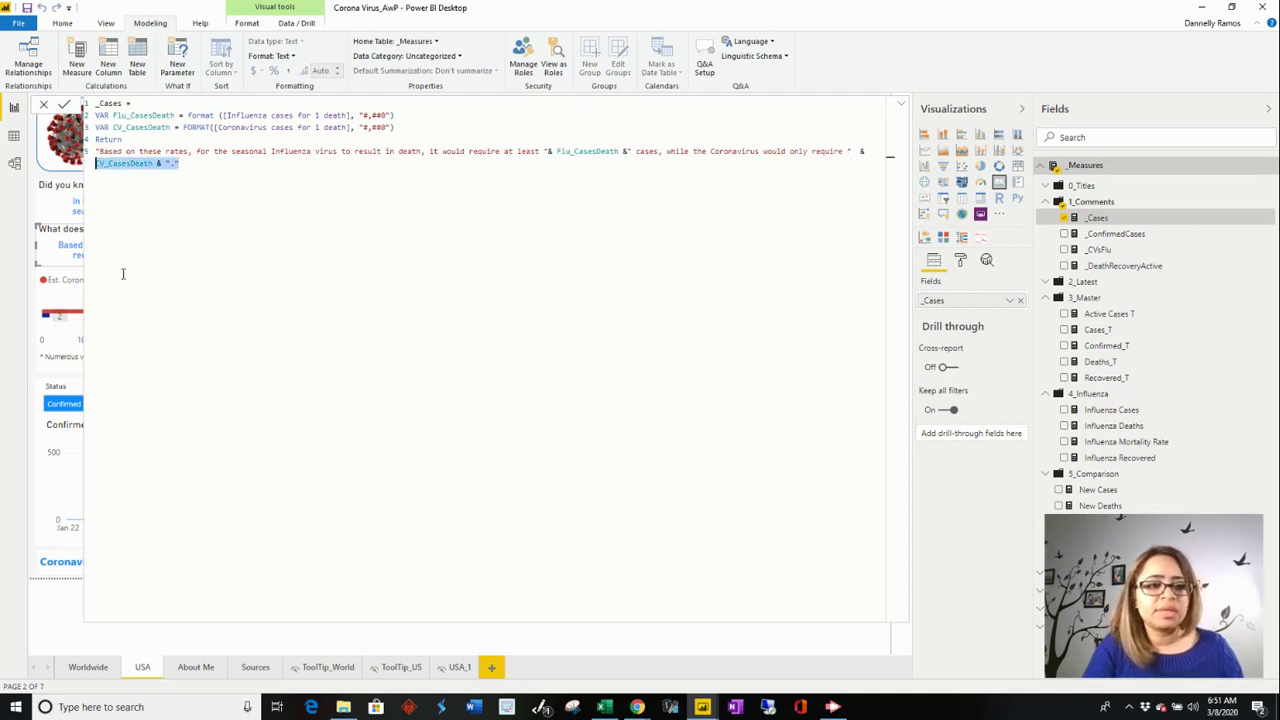
{"action": "left_click", "coordinate": [42, 214]}
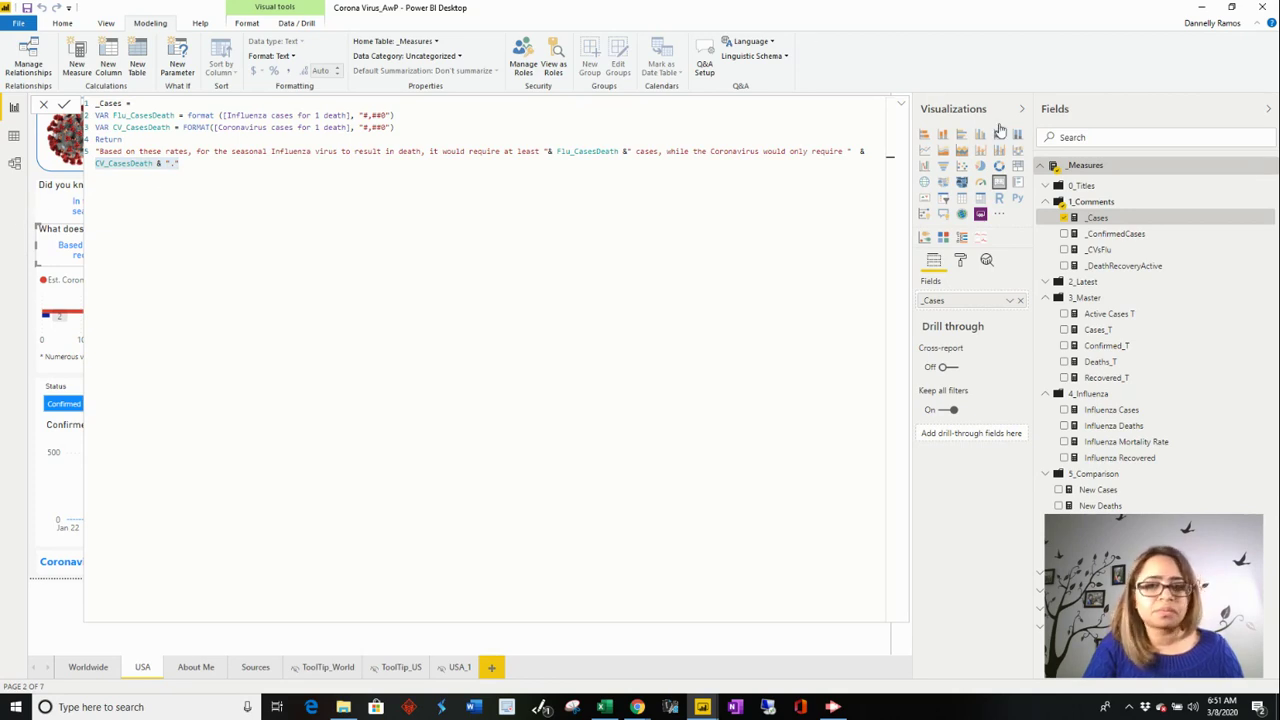
{"action": "left_click", "coordinate": [904, 110]}
{"action": "left_click", "coordinate": [904, 108]}
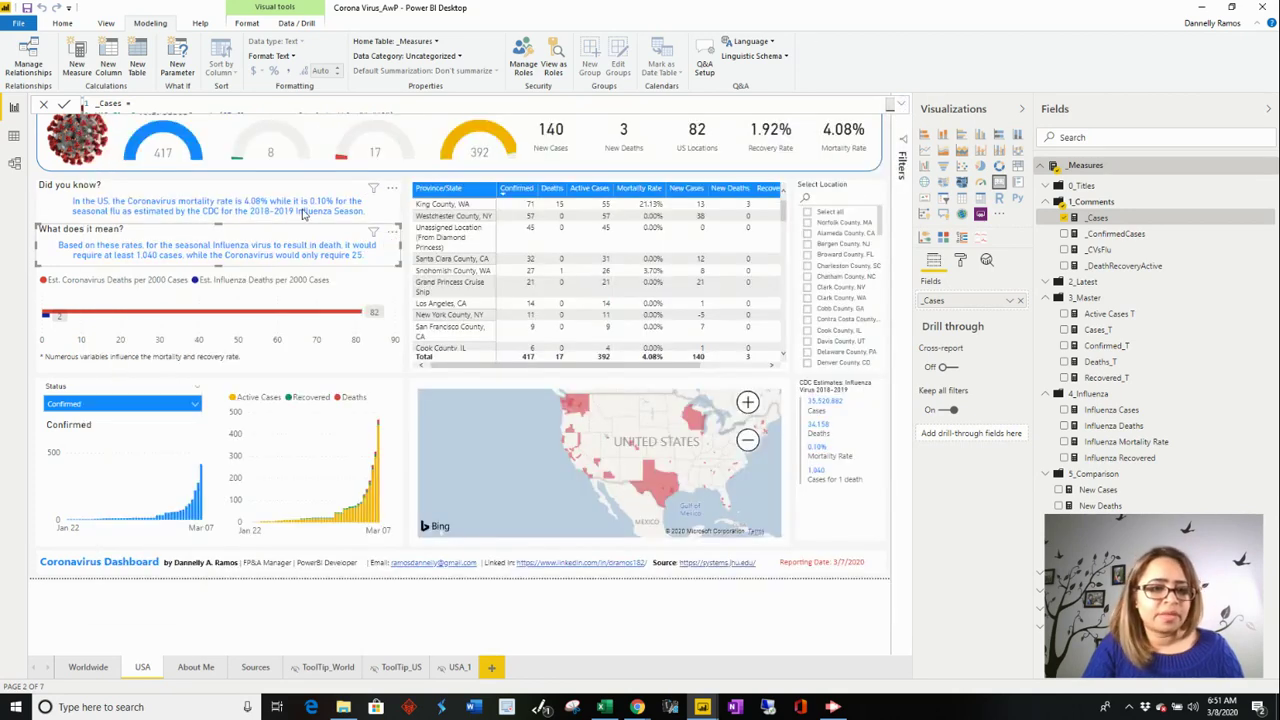
Check which measure the "Did you know?" card uses, and collapse the 1_Comments, 3_Master and 4_Influenza folders
{"action": "left_click", "coordinate": [335, 205]}
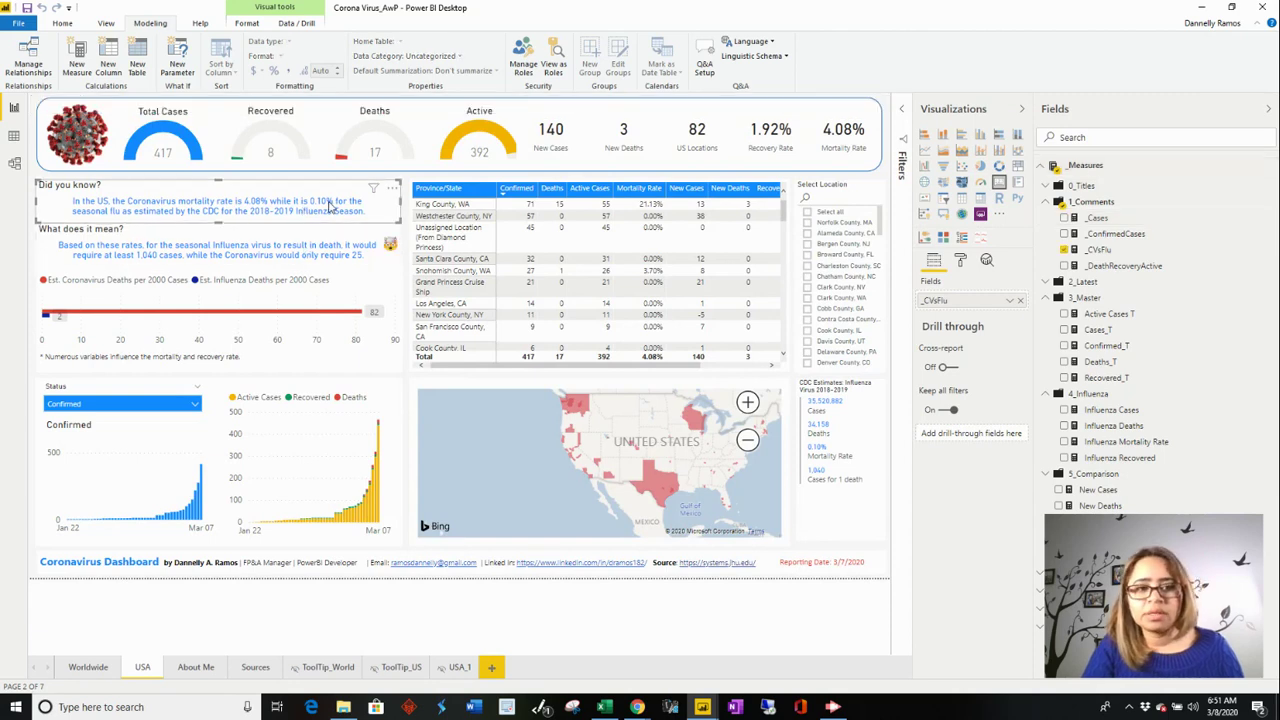
{"action": "left_click", "coordinate": [1058, 204]}
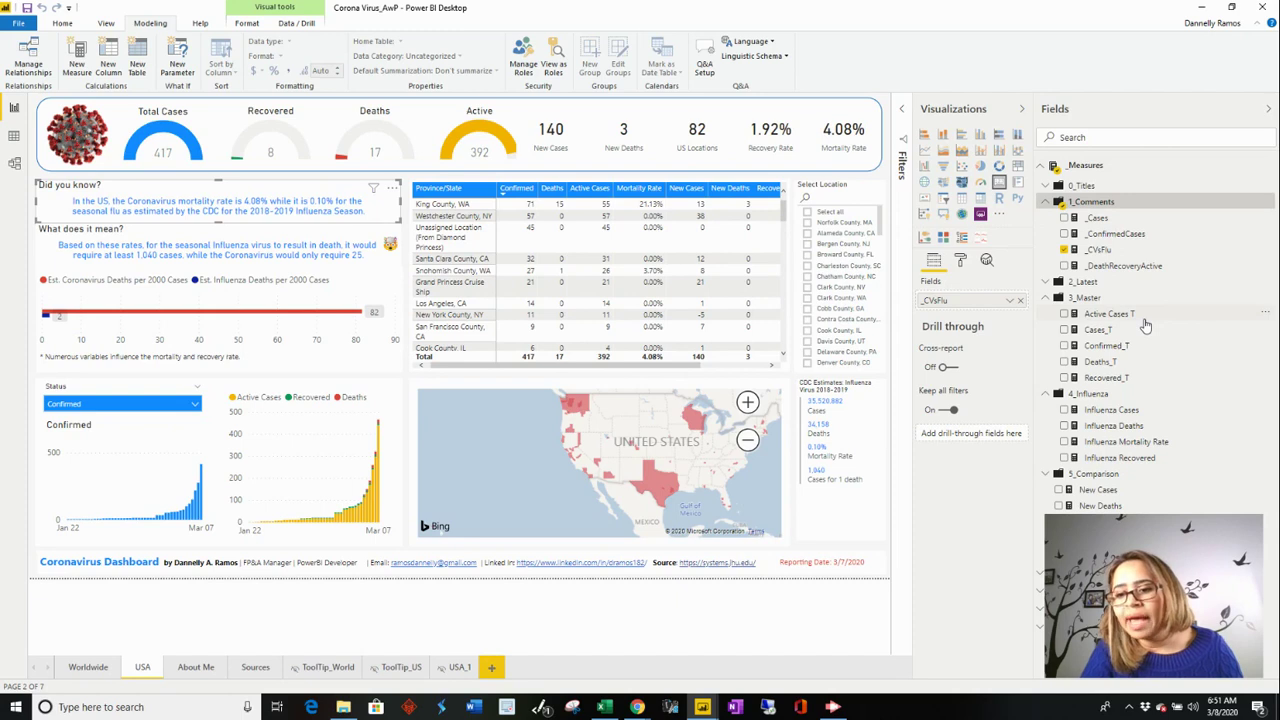
{"action": "left_click", "coordinate": [1046, 298]}
{"action": "left_click", "coordinate": [1047, 202]}
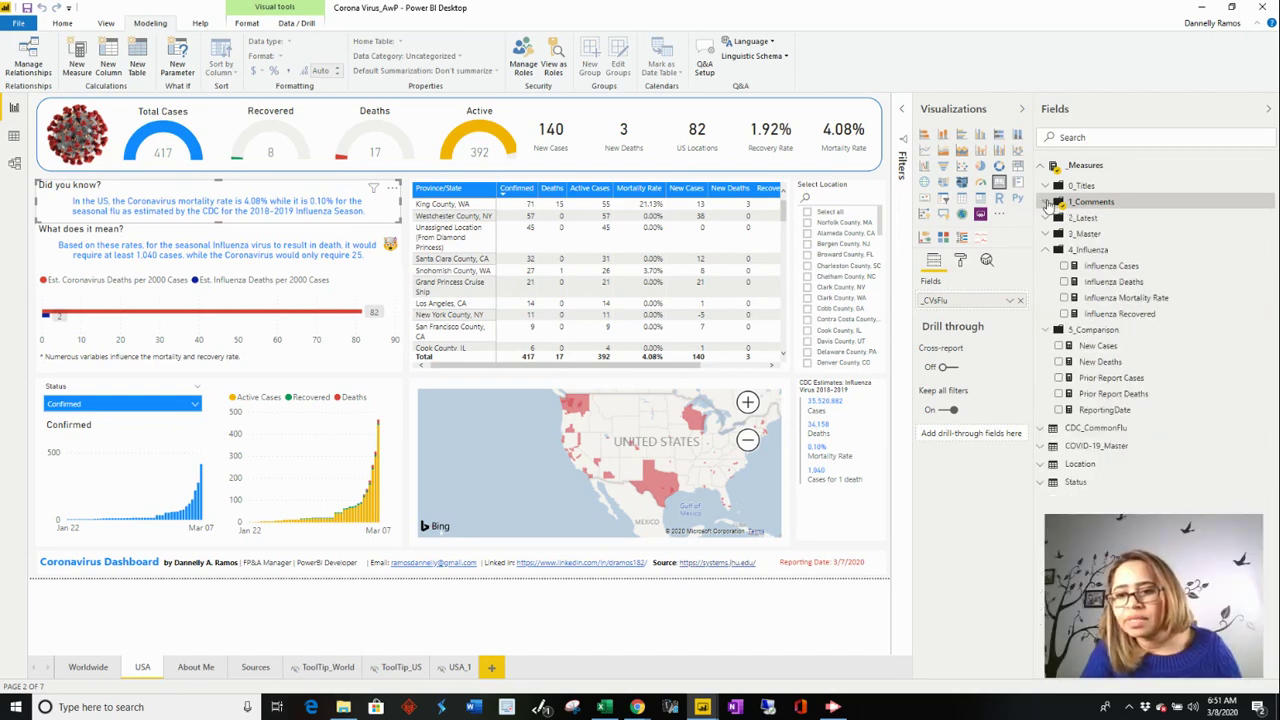
{"action": "left_click", "coordinate": [1046, 251]}
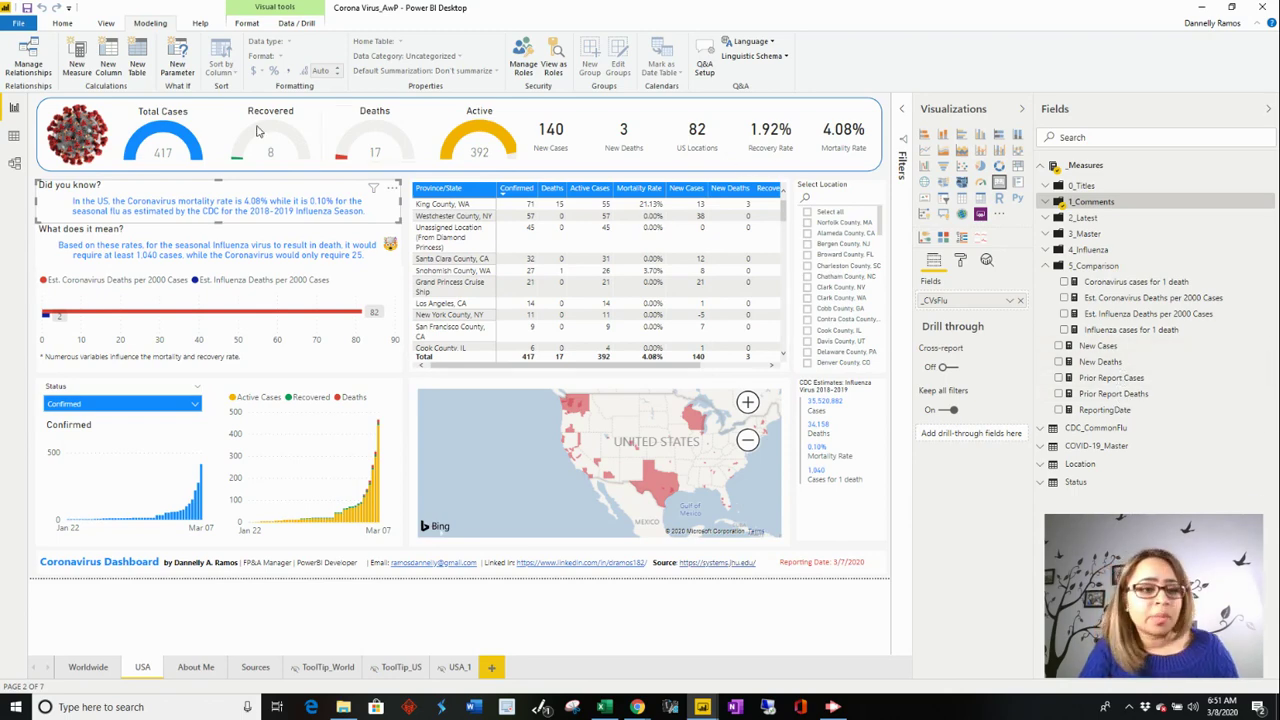
In the model view, assign the Prior Report Cases and Prior Report Deaths measures to the 3_Master display folder
{"action": "left_click", "coordinate": [14, 163]}
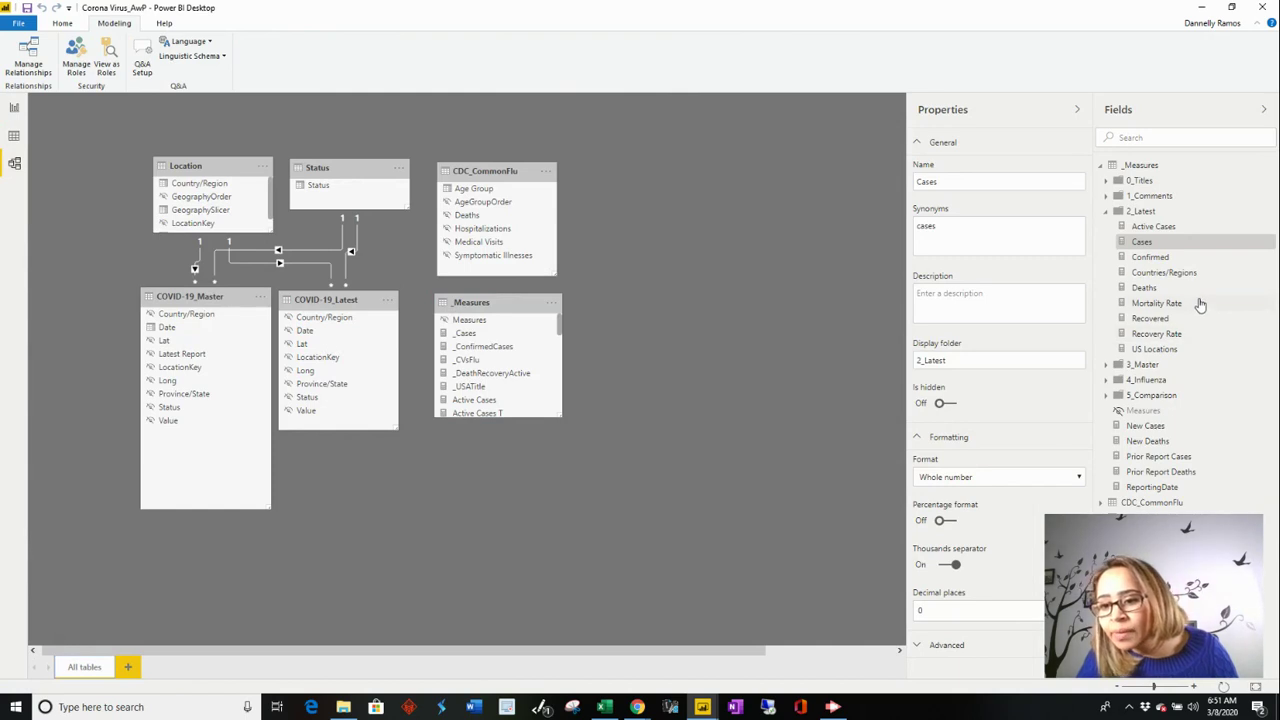
{"action": "left_click", "coordinate": [1106, 212]}
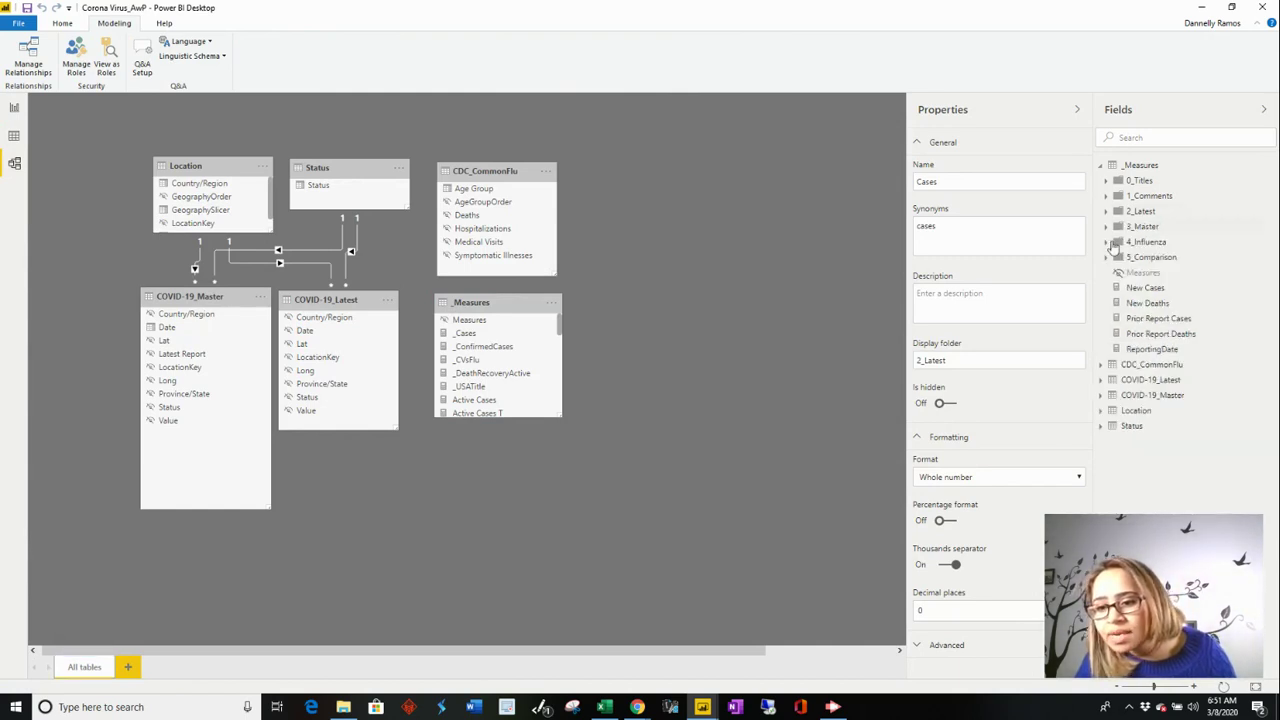
{"action": "left_click", "coordinate": [1190, 319]}
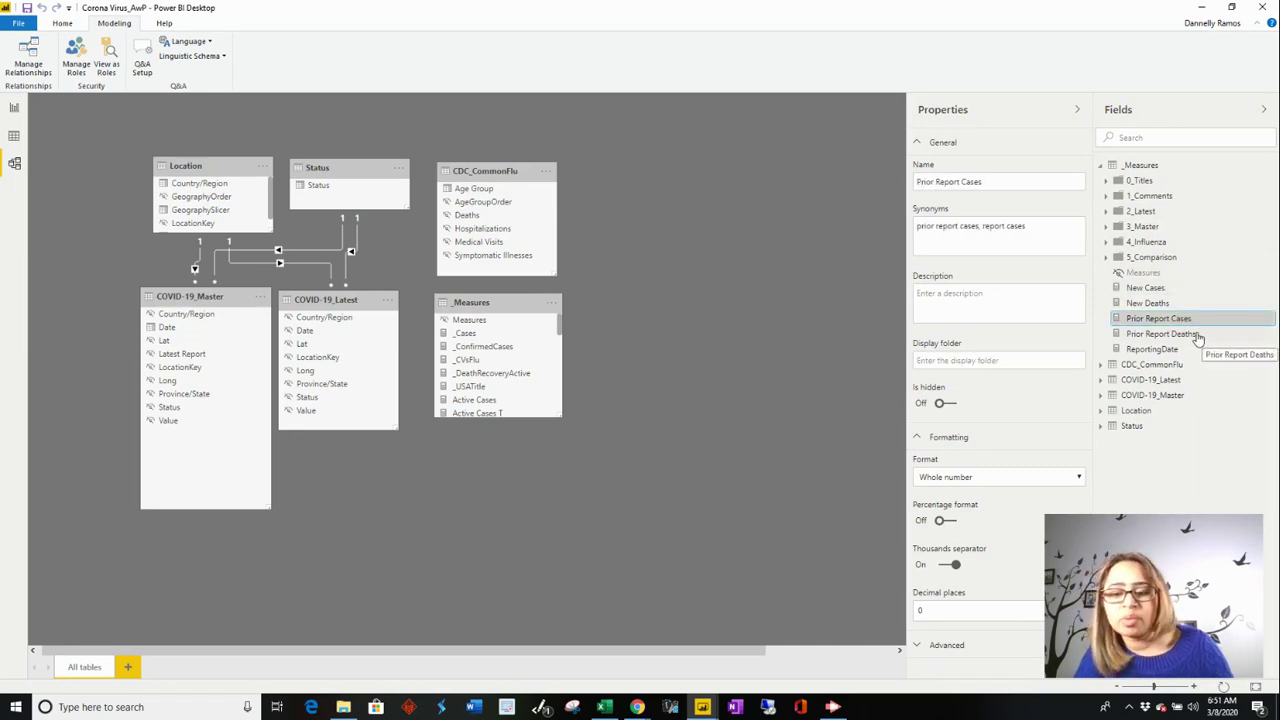
{"action": "left_click", "coordinate": [1188, 336], "text": "ctrl"}
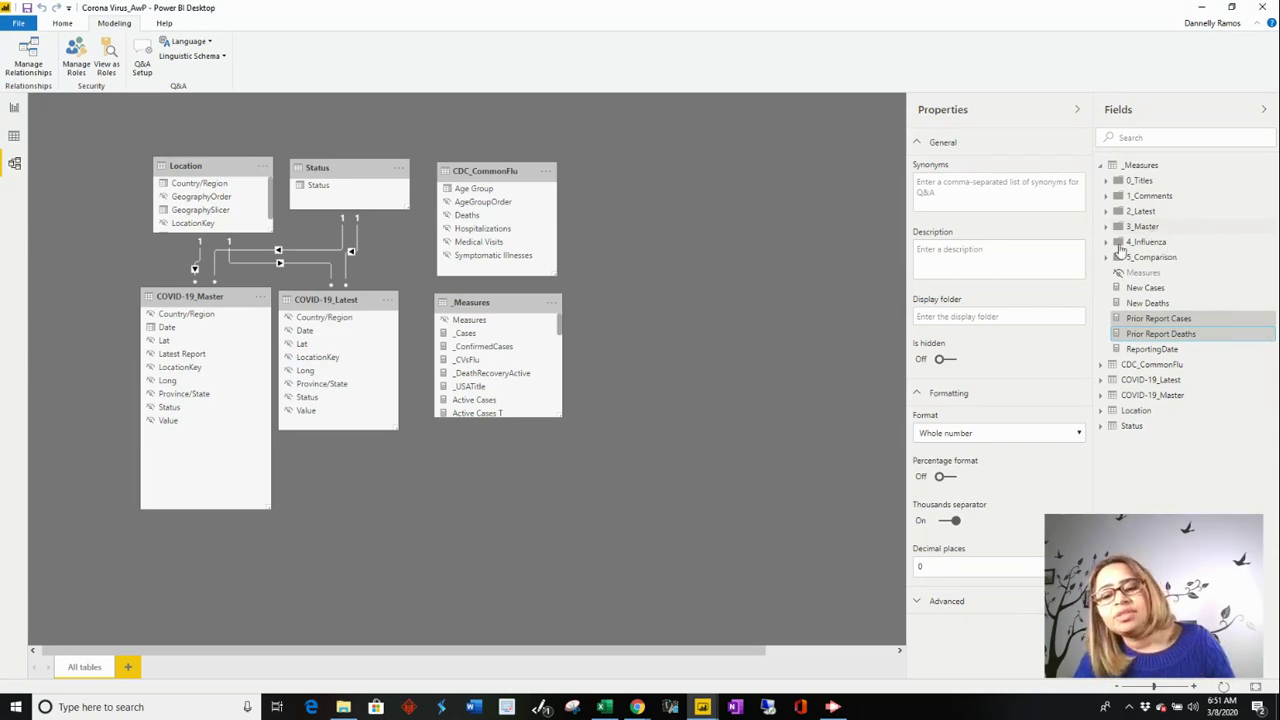
{"action": "left_click", "coordinate": [990, 317]}
{"action": "type", "text": "3_Master"}
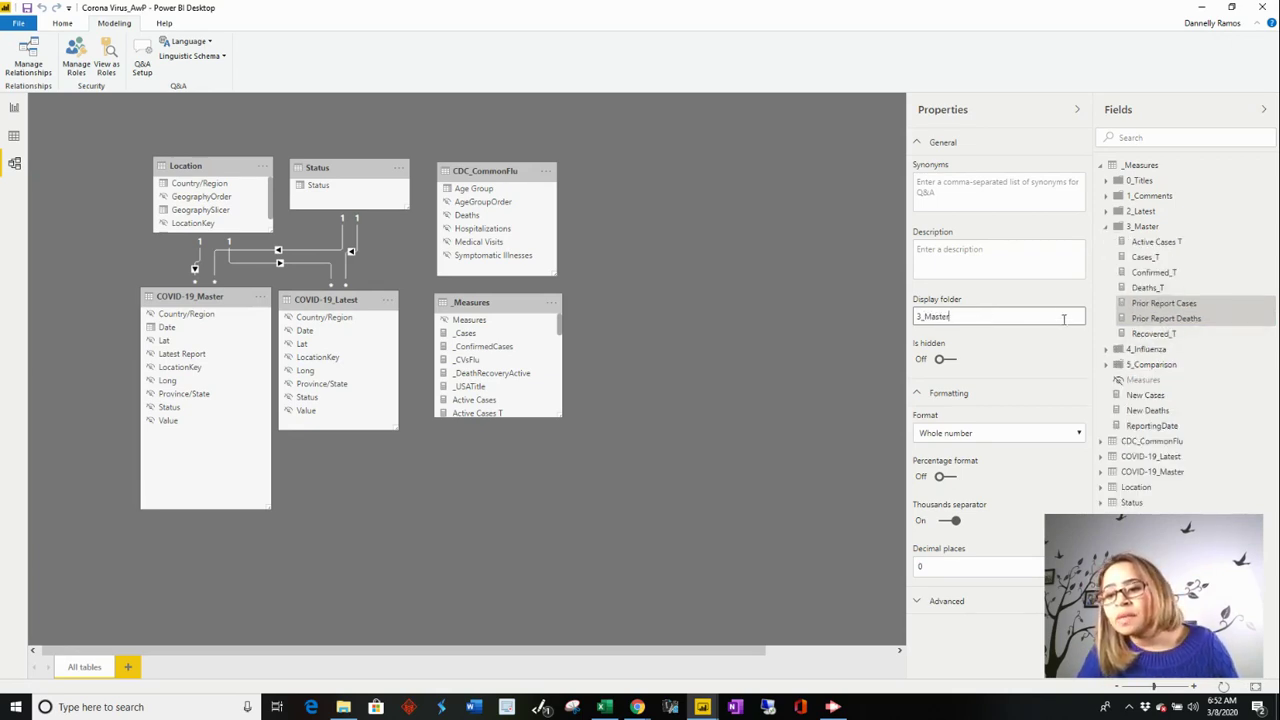
Move the two selected Prior Report measures to a new display folder named NewFolder and collapse that folder
{"action": "double_click", "coordinate": [1029, 318]}
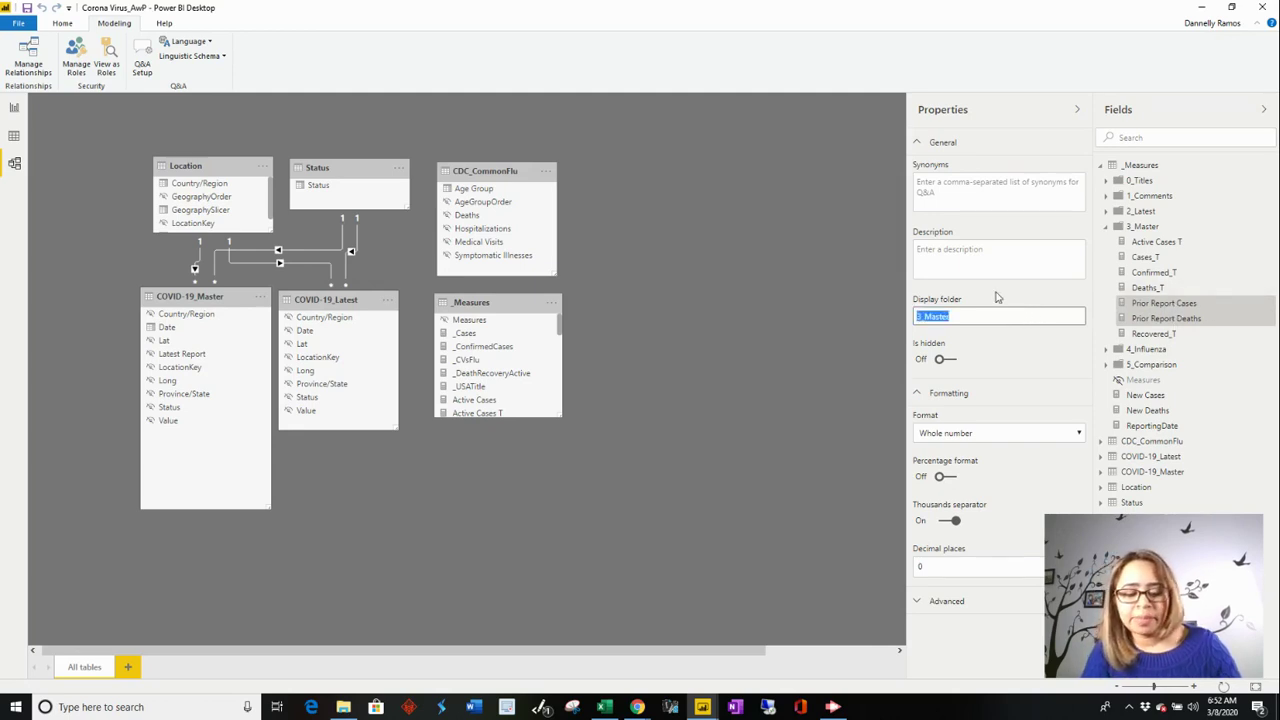
{"action": "type", "text": "NewFolder"}
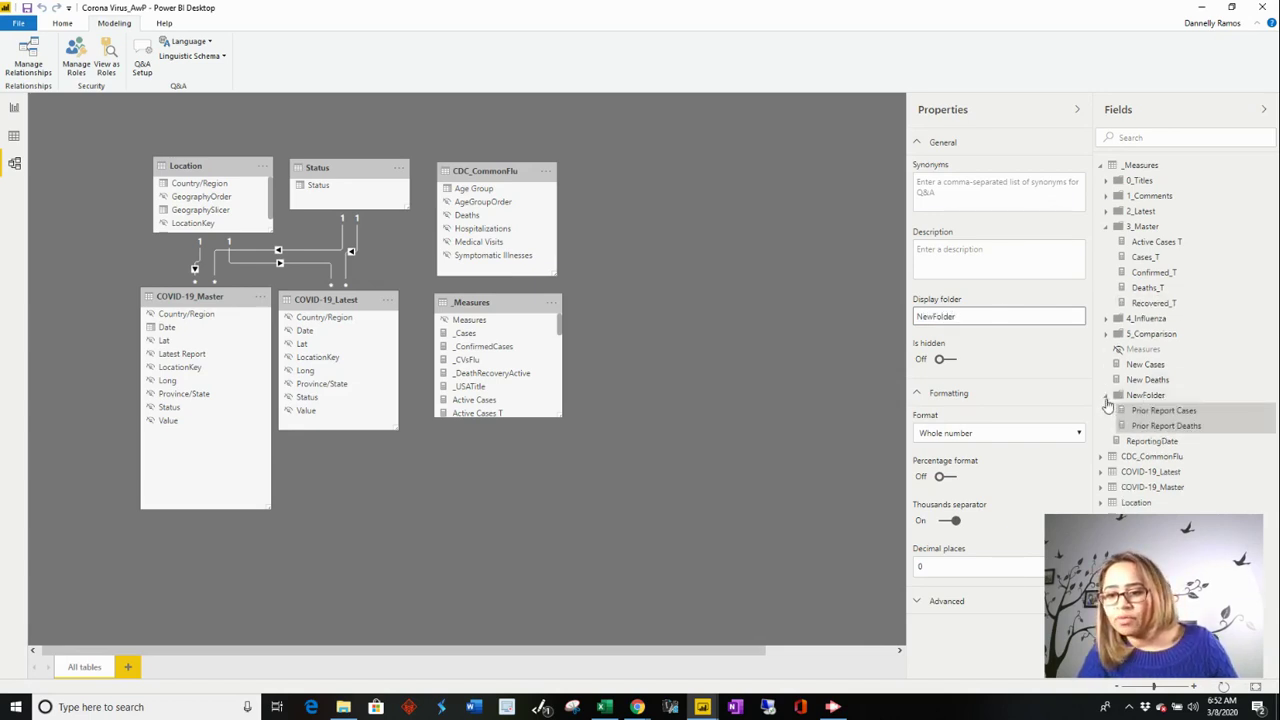
{"action": "left_click", "coordinate": [1106, 398]}
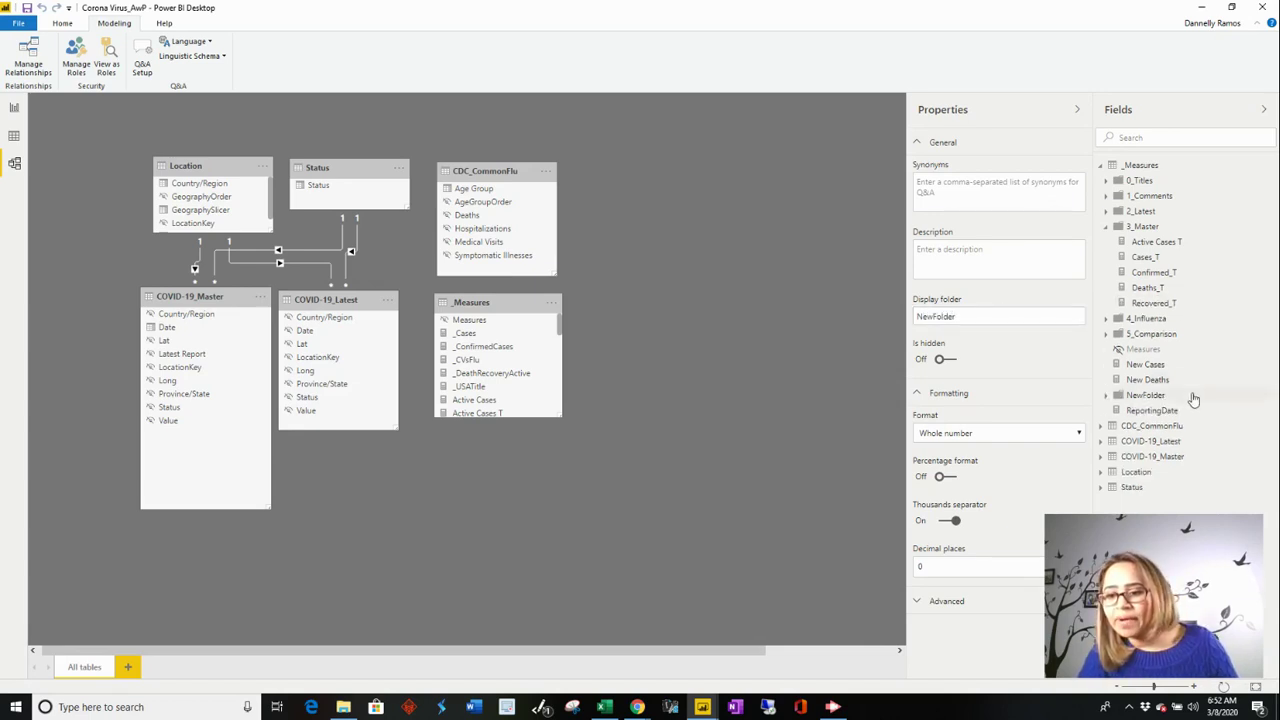
Return to the report view and show the Worldwide page of the dashboard
{"action": "left_click", "coordinate": [13, 110]}
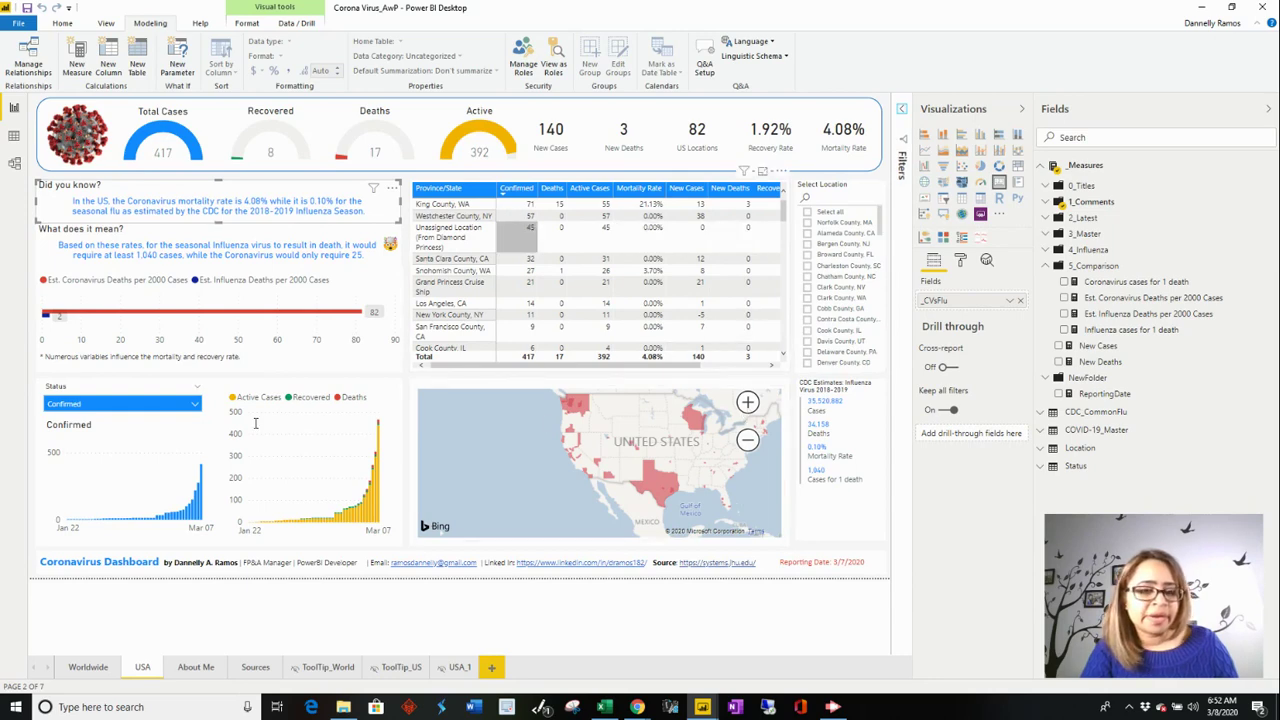
{"action": "left_click", "coordinate": [86, 667]}
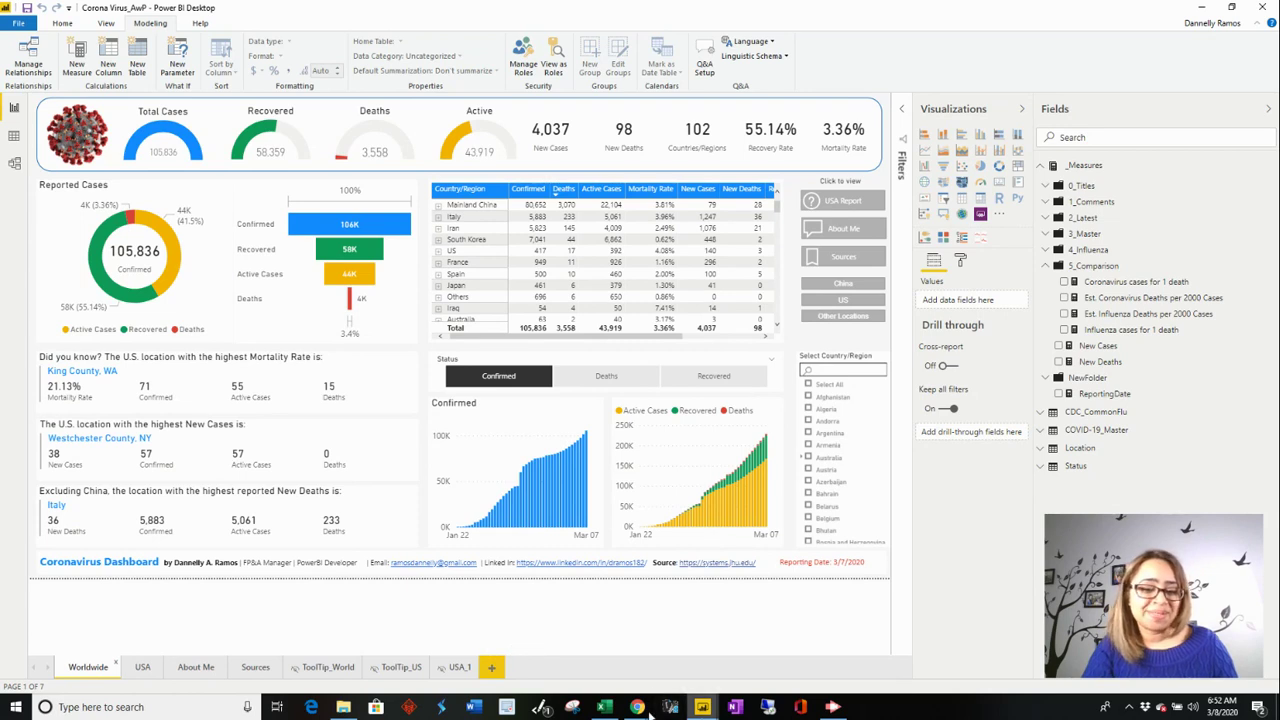
{"action": "mouse_move", "coordinate": [636, 709]}
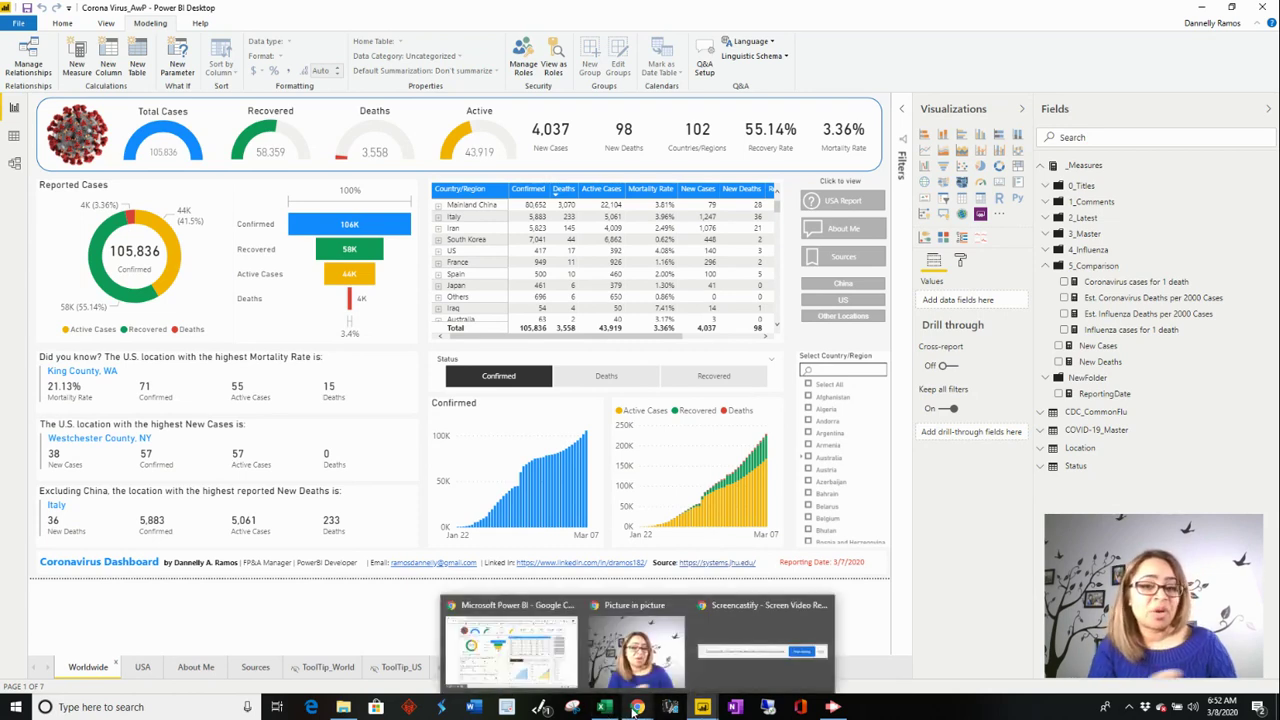